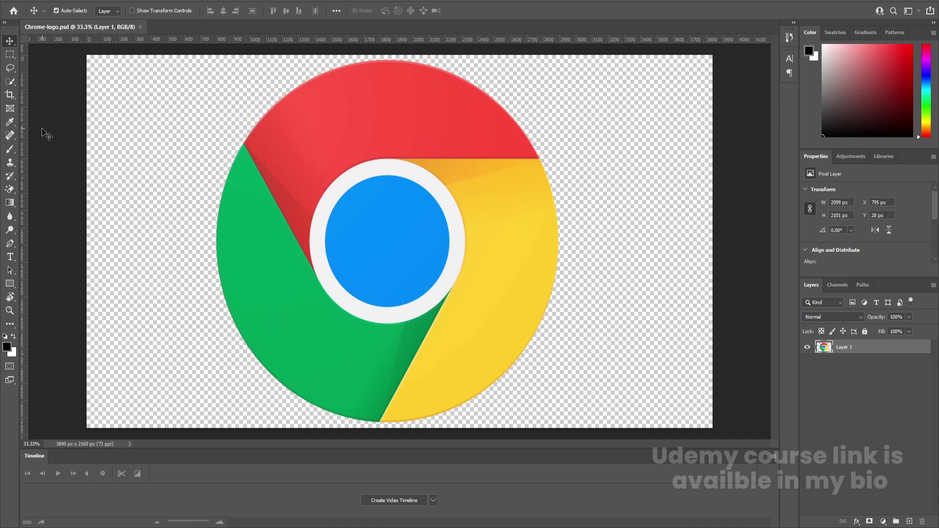
- Erase the white ring around the Chrome logo's blue centre with the Magic Eraser Tool
{"action": "key", "text": "e"}
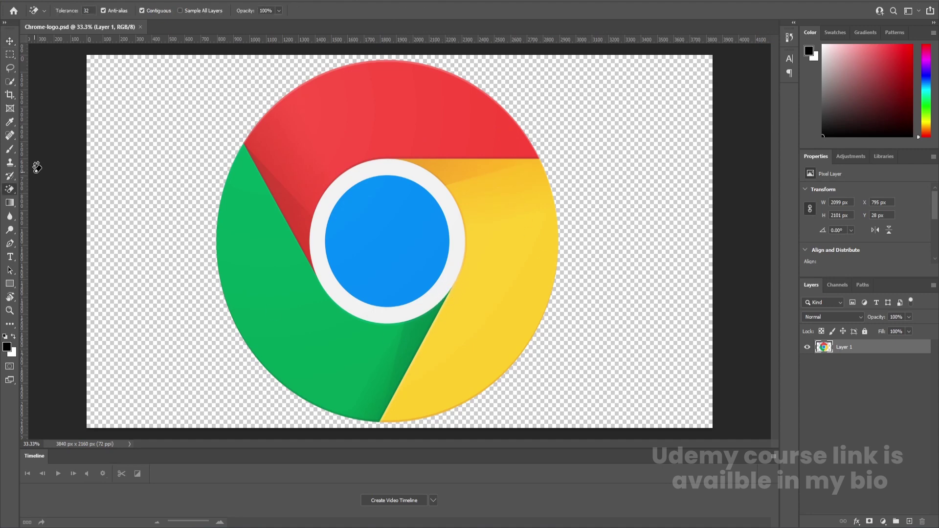
{"action": "right_click", "coordinate": [14, 191]}
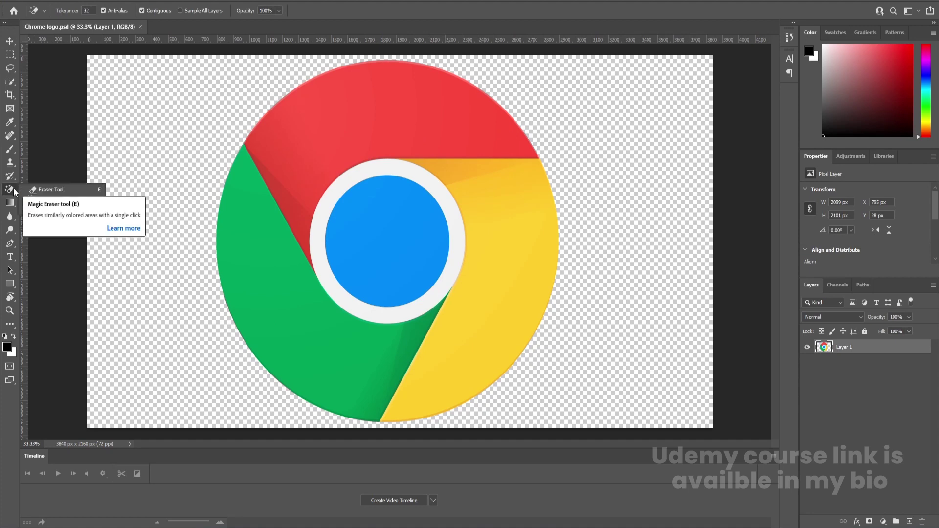
{"action": "left_click", "coordinate": [72, 190]}
{"action": "right_click", "coordinate": [14, 191]}
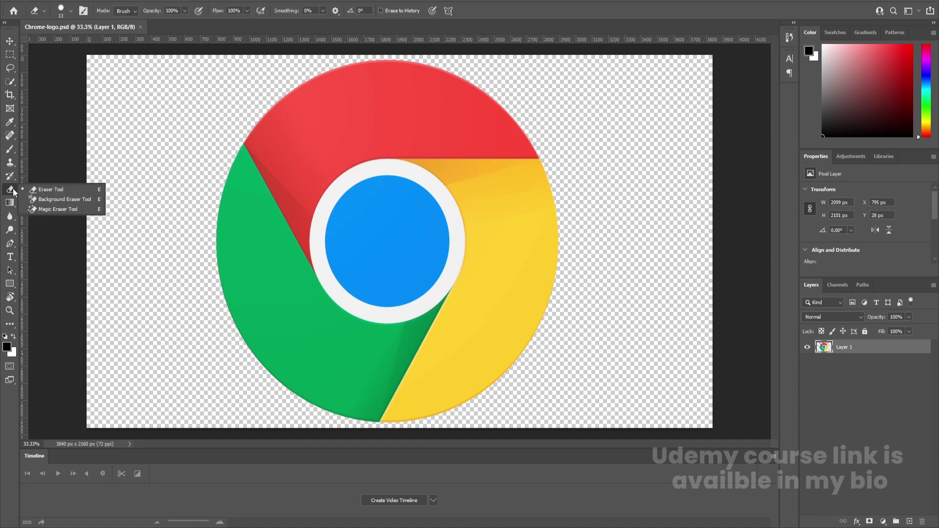
{"action": "left_click", "coordinate": [57, 209]}
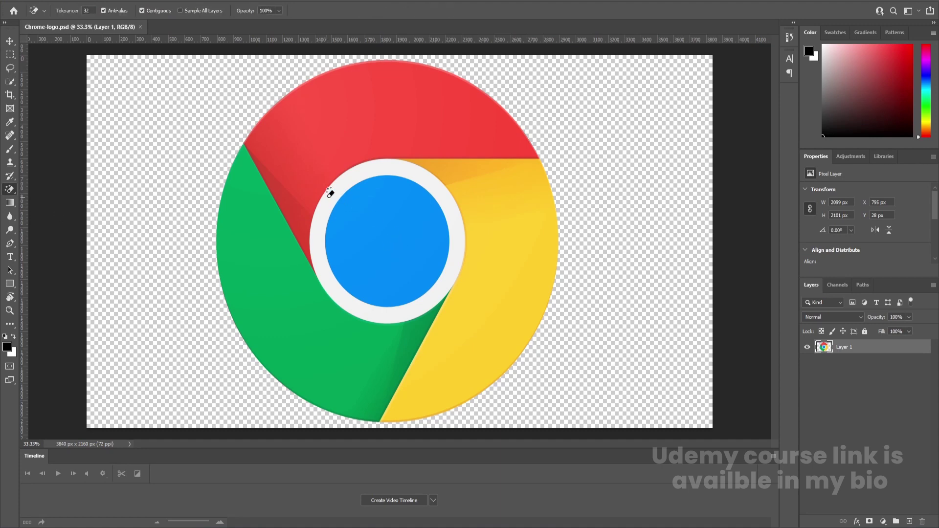
{"action": "left_click", "coordinate": [329, 192]}
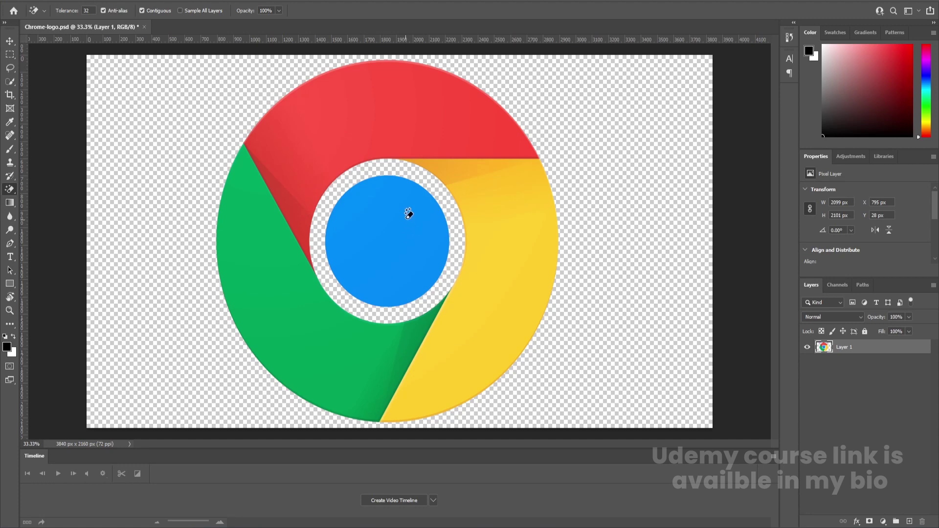
{"action": "key", "text": "l"}
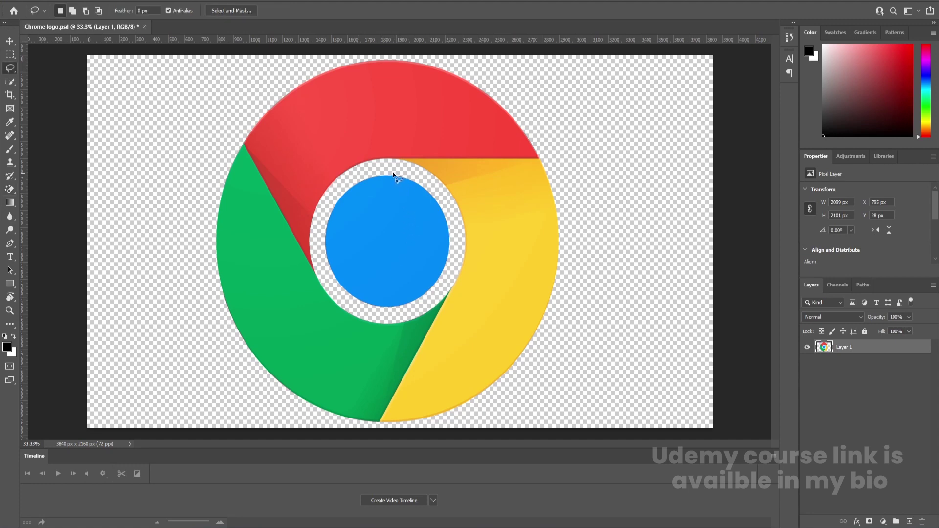
- Lasso the blue centre circle, move it onto a new Layer 2 and save the Chrome-logo file
{"action": "left_click_drag", "start_coordinate": [390, 170], "coordinate": [411, 170]}
{"action": "mouse_move", "coordinate": [453, 270]}
{"action": "left_mouse_down"}
{"action": "mouse_move", "coordinate": [423, 308]}
{"action": "mouse_move", "coordinate": [376, 317]}
{"action": "mouse_move", "coordinate": [349, 310]}
{"action": "left_mouse_up"}
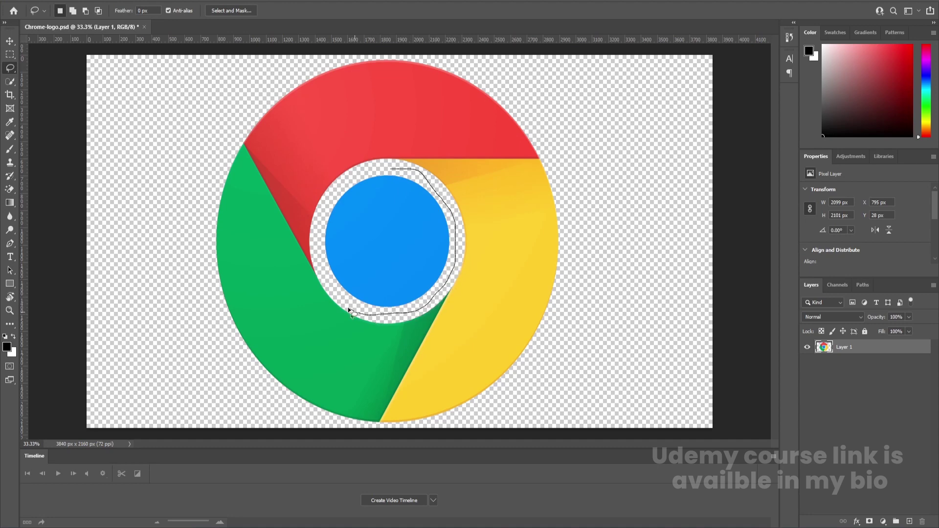
{"action": "mouse_move", "coordinate": [316, 243]}
{"action": "left_mouse_down"}
{"action": "mouse_move", "coordinate": [326, 200]}
{"action": "mouse_move", "coordinate": [343, 184]}
{"action": "mouse_move", "coordinate": [394, 172]}
{"action": "left_mouse_up"}
{"action": "key", "text": "Delete"}
{"action": "key", "text": "ctrl+d"}
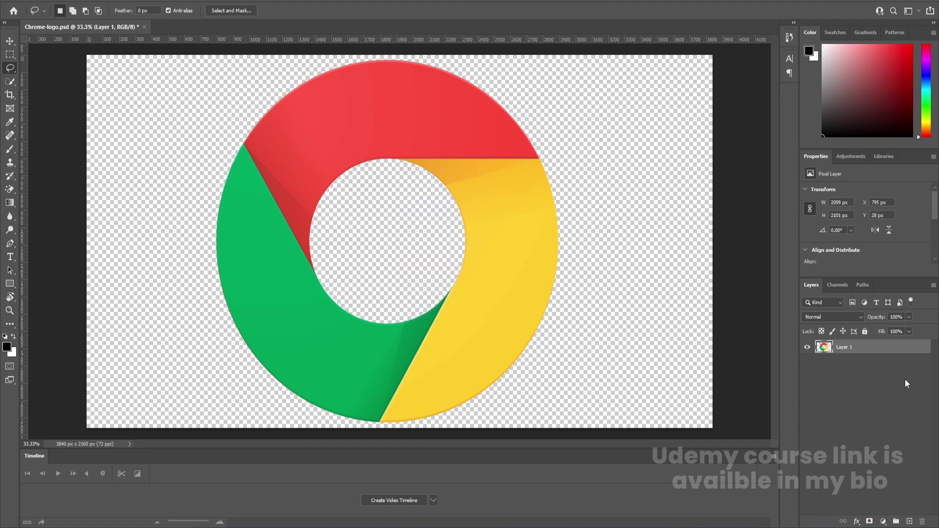
{"action": "left_click", "coordinate": [909, 522]}
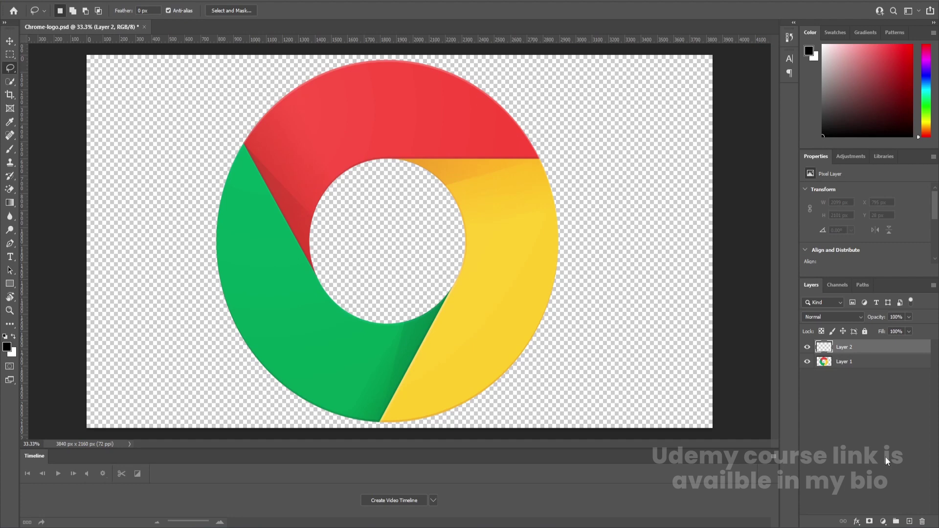
{"action": "key", "text": "ctrl+v"}
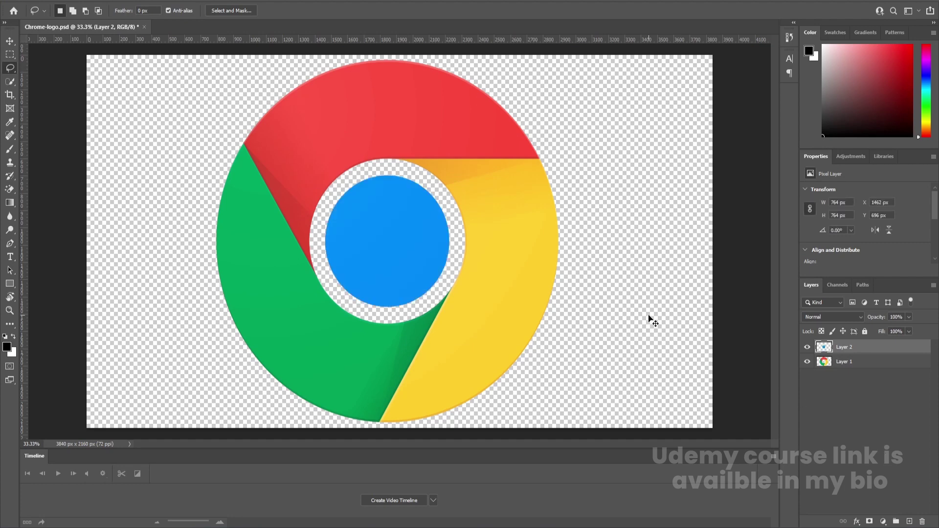
{"action": "key", "text": "ctrl+s"}
- Start a new composition named Main Animation sized 1920×1080
{"action": "left_click", "coordinate": [808, 347]}
{"action": "left_click", "coordinate": [808, 347]}
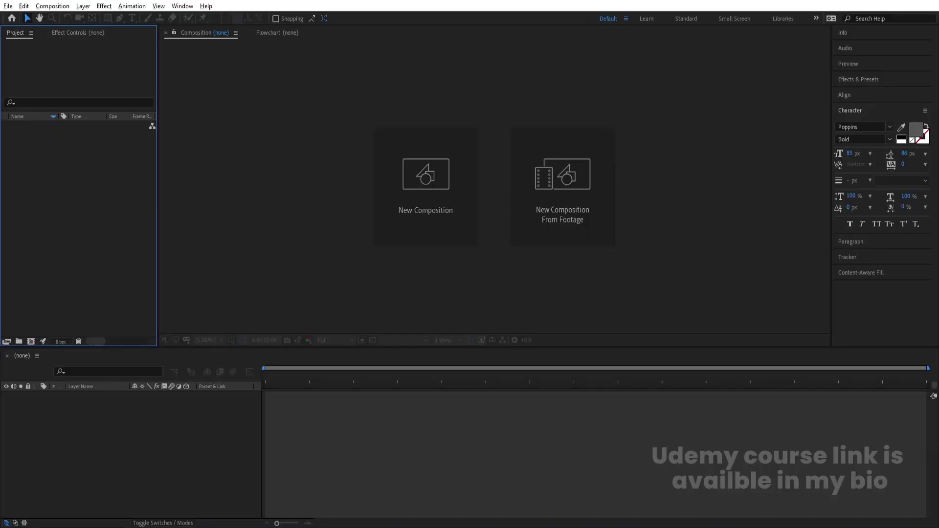
{"action": "left_click", "coordinate": [409, 222]}
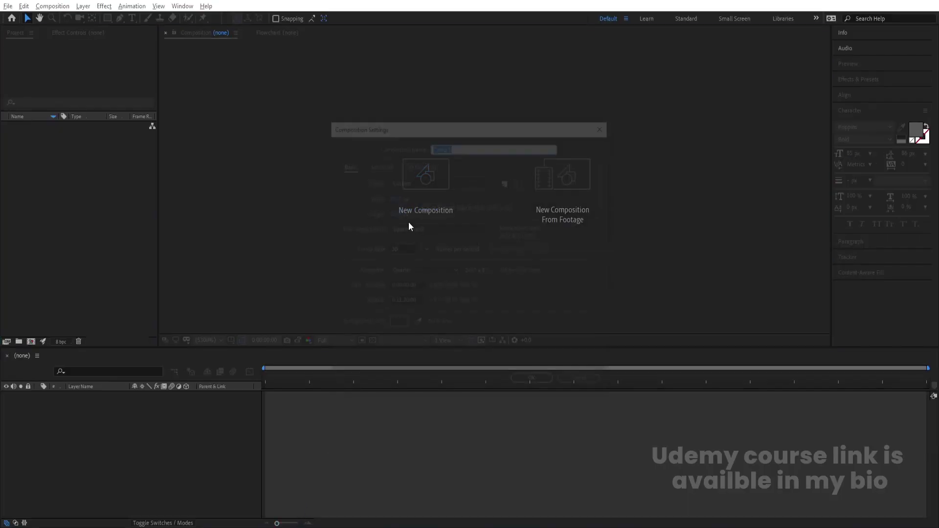
{"action": "type", "text": "Main Animation"}
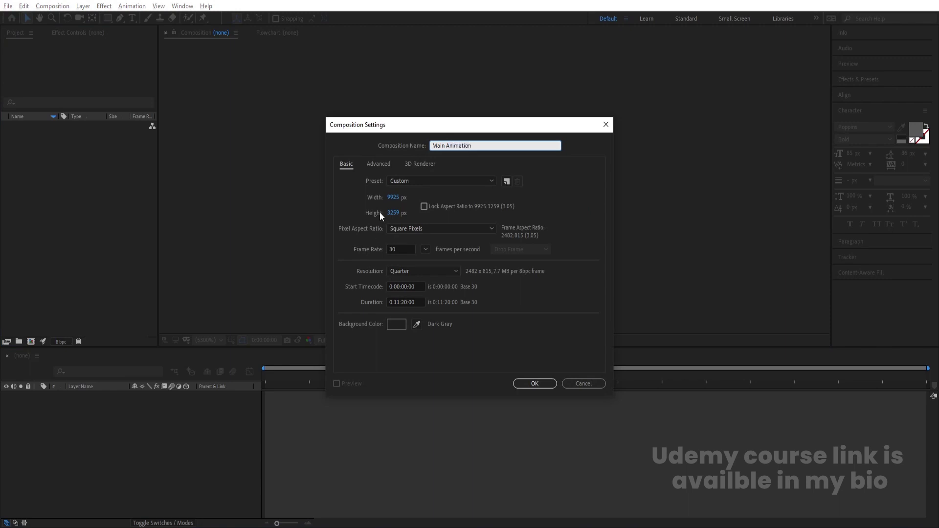
{"action": "left_click", "coordinate": [393, 198]}
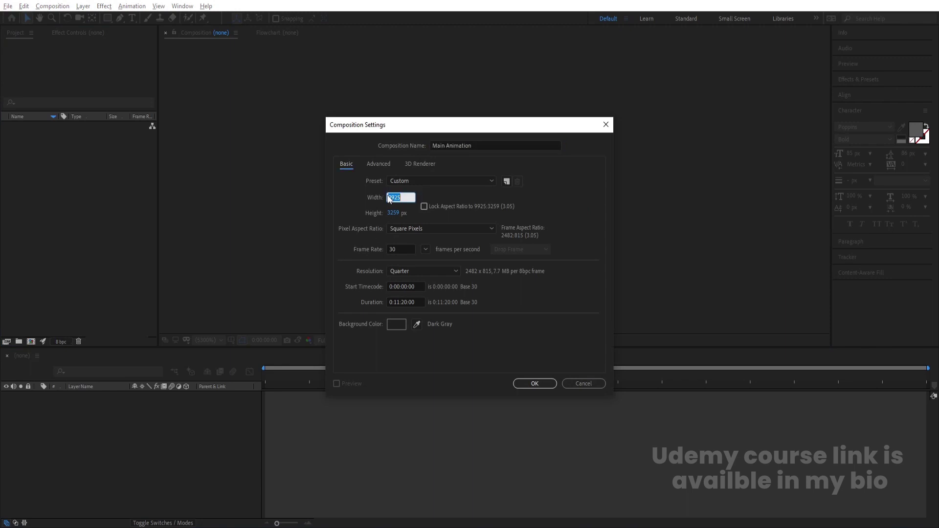
{"action": "type", "text": "1920"}
{"action": "key", "text": "Tab"}
{"action": "type", "text": "108"}
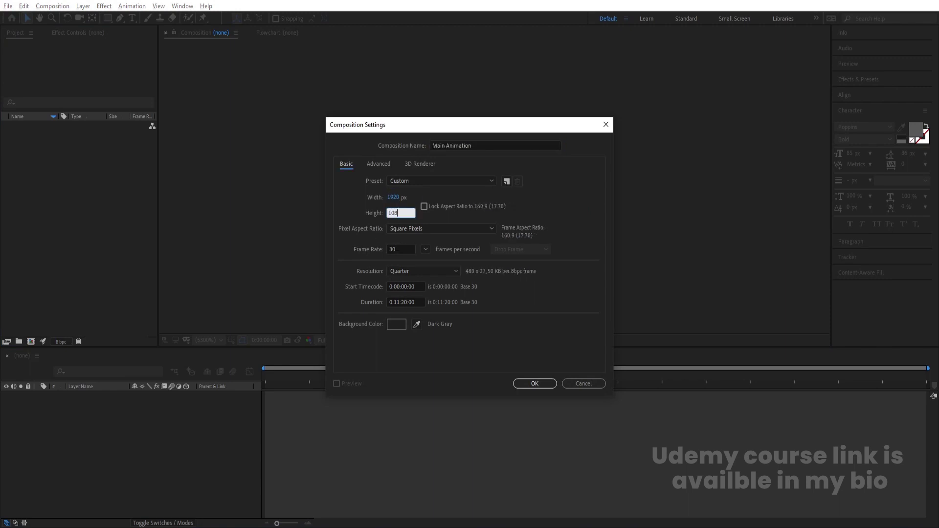
{"action": "type", "text": "0"}
- Give the composition a 0:00:20:00 duration and a white FFFFFF background, then create it
{"action": "left_click", "coordinate": [398, 304]}
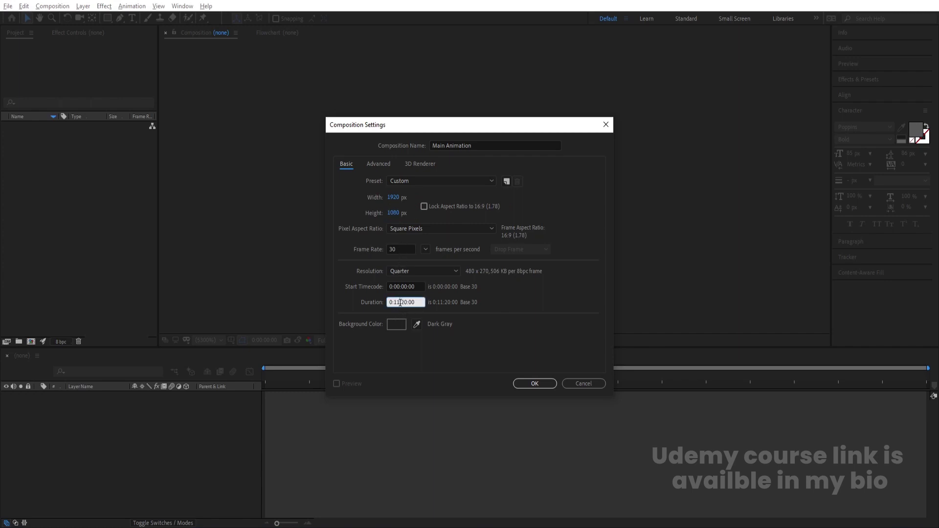
{"action": "left_click", "coordinate": [396, 324]}
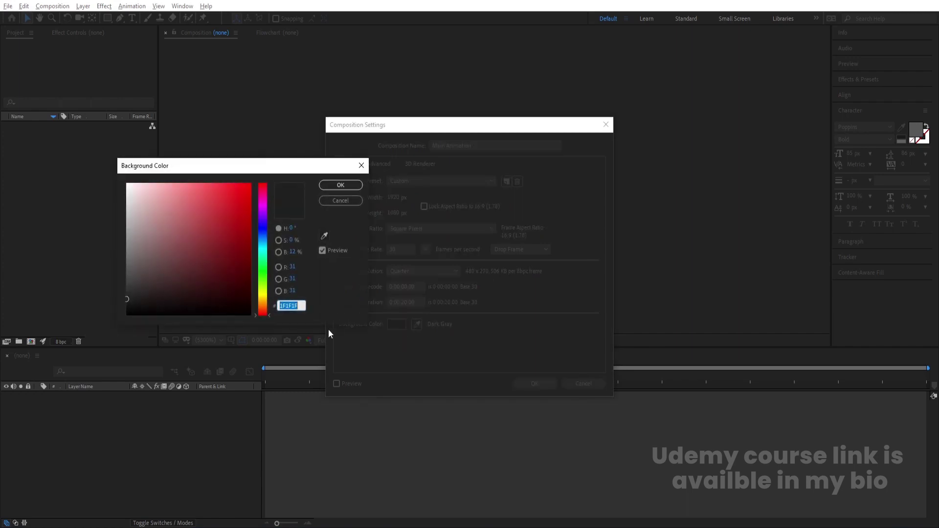
{"action": "type", "text": "ffffff"}
{"action": "left_click", "coordinate": [341, 185]}
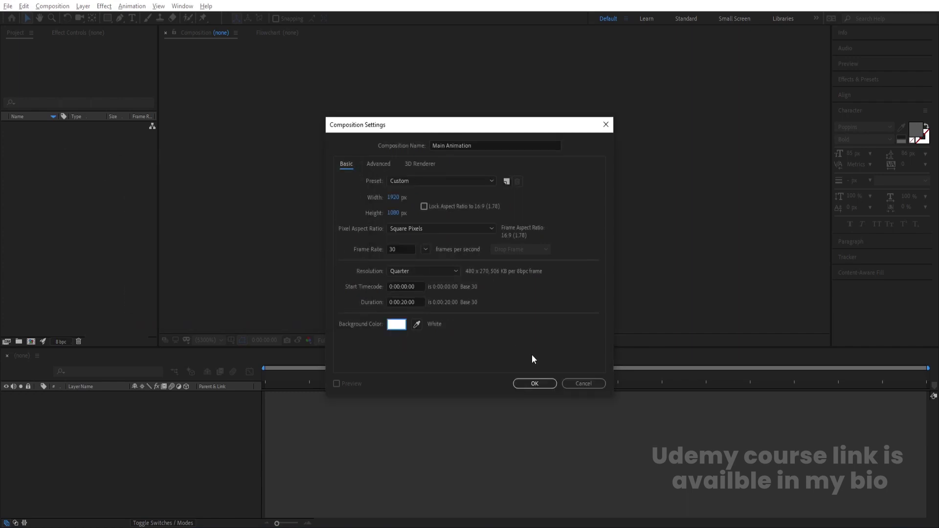
{"action": "left_click", "coordinate": [535, 384]}
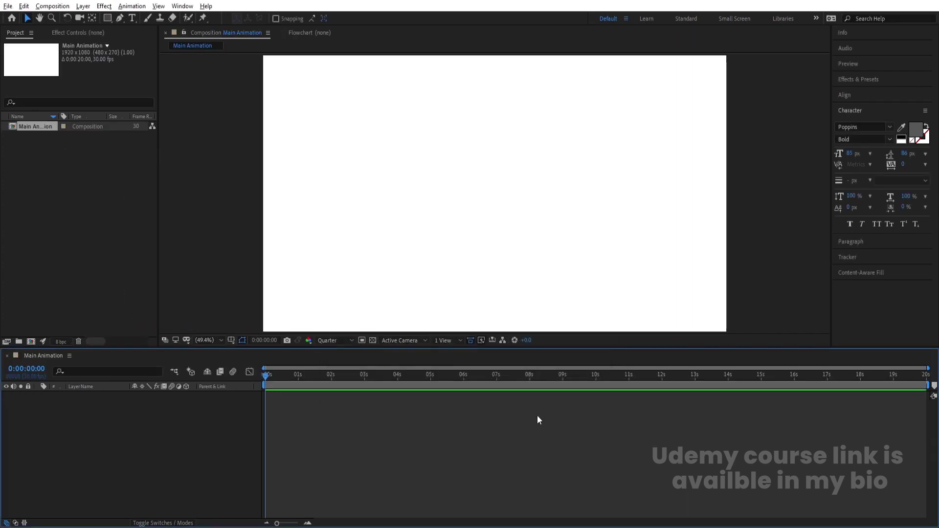
{"action": "left_click", "coordinate": [232, 341]}
- Show Title/Action Safe guides and import Chrome-logo.psd as a composition retaining layer sizes
{"action": "left_click", "coordinate": [250, 351]}
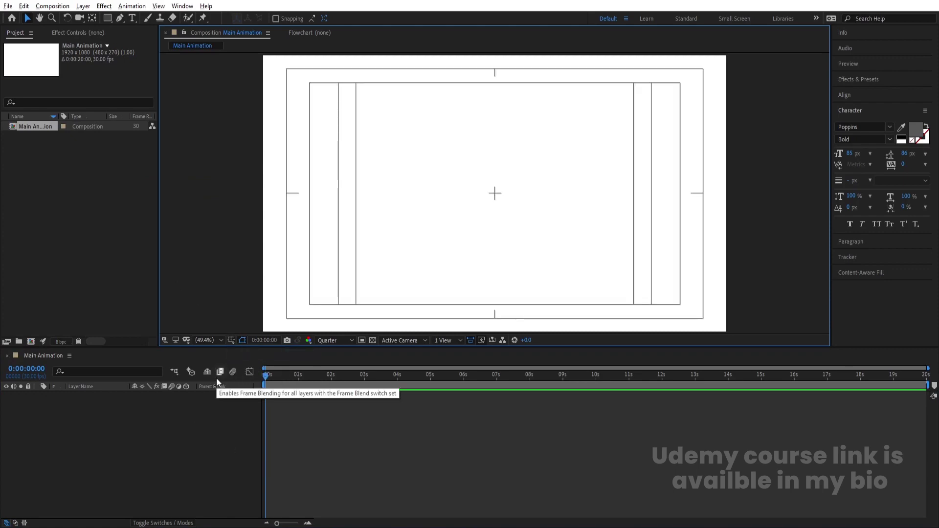
{"action": "key", "text": "ctrl+i"}
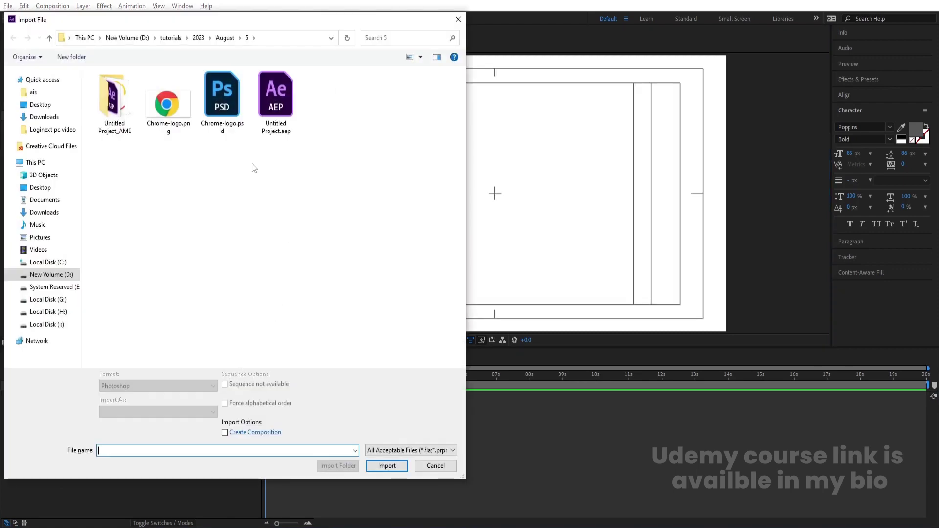
{"action": "left_click", "coordinate": [218, 114]}
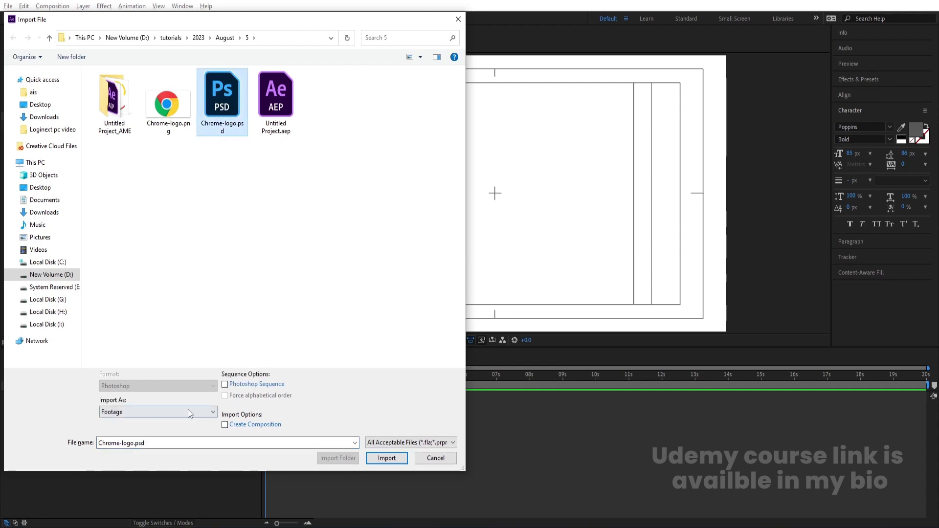
{"action": "left_click", "coordinate": [164, 413]}
{"action": "left_click", "coordinate": [143, 430]}
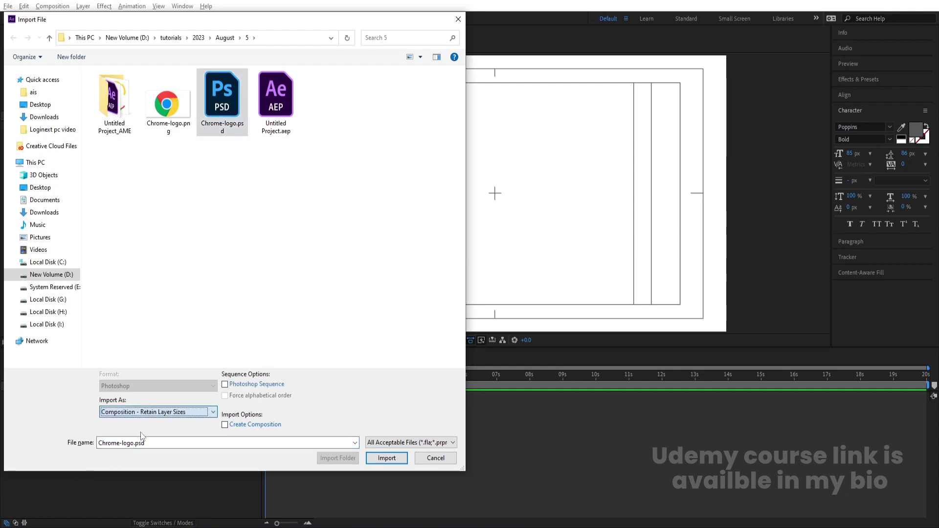
{"action": "left_click", "coordinate": [391, 458]}
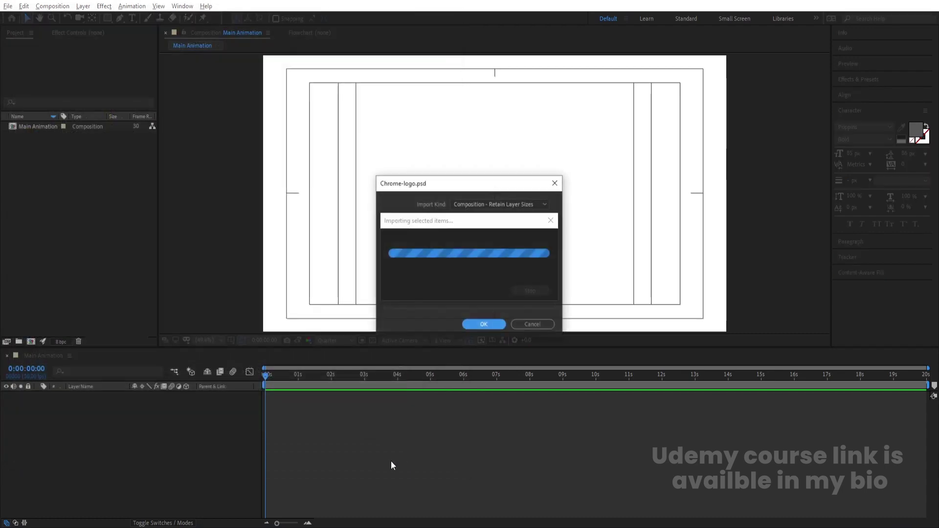
{"action": "left_click", "coordinate": [482, 324]}
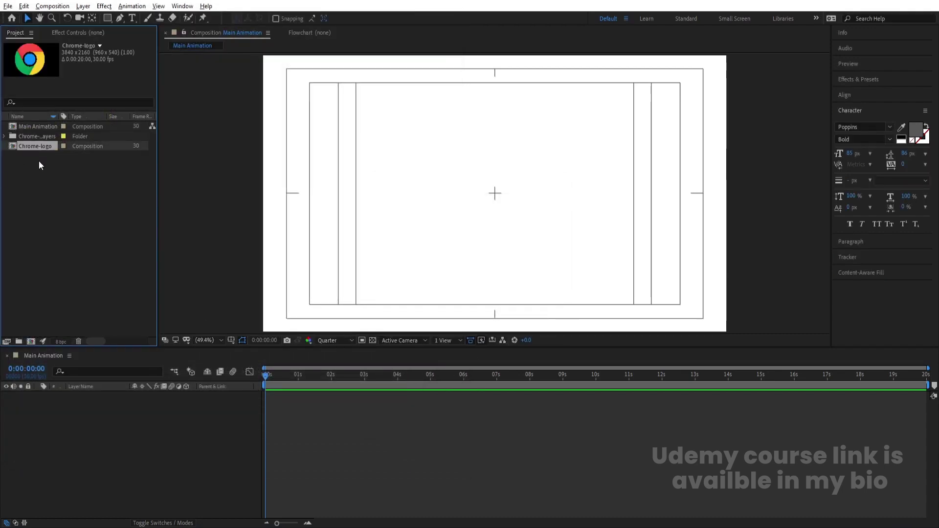
- Copy both logo layers from the Chrome-logo comp into Main Animation
{"action": "double_click", "coordinate": [25, 146]}
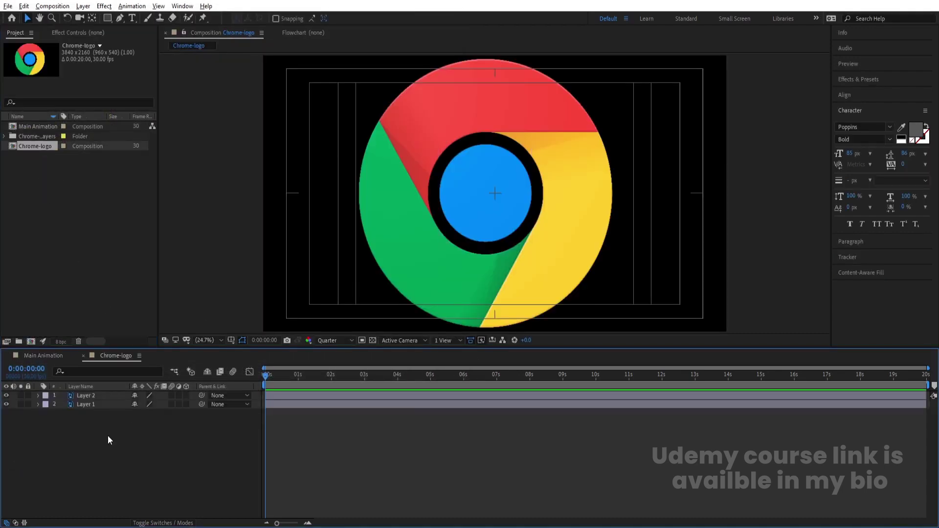
{"action": "left_click_drag", "start_coordinate": [108, 435], "coordinate": [84, 411]}
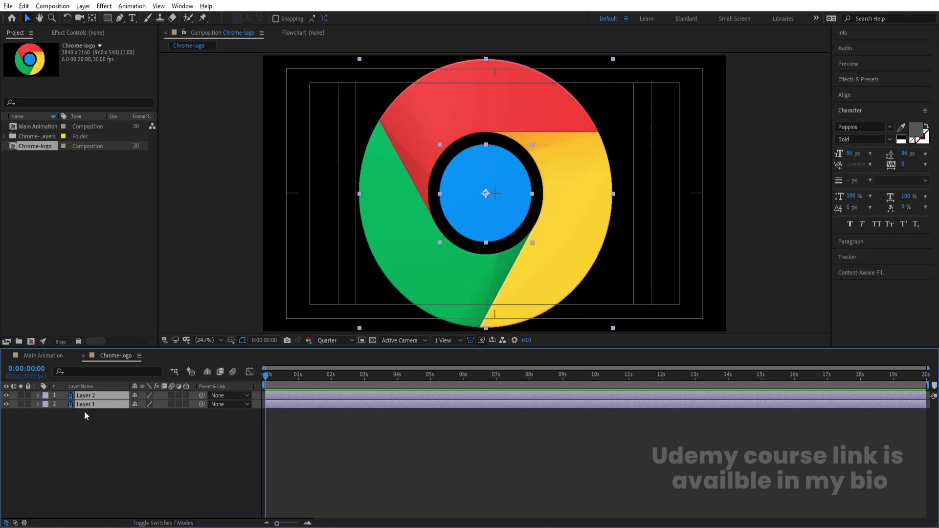
{"action": "left_click", "coordinate": [57, 362]}
{"action": "key", "text": "ctrl+v"}
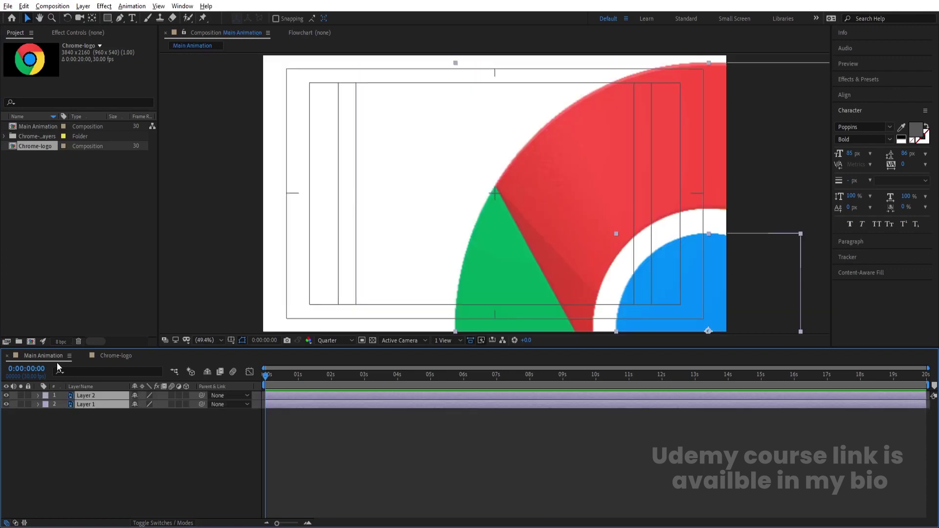
- Add Null 1, parent both logo layers to it, and scale it down to about 18%
{"action": "right_click", "coordinate": [123, 420]}
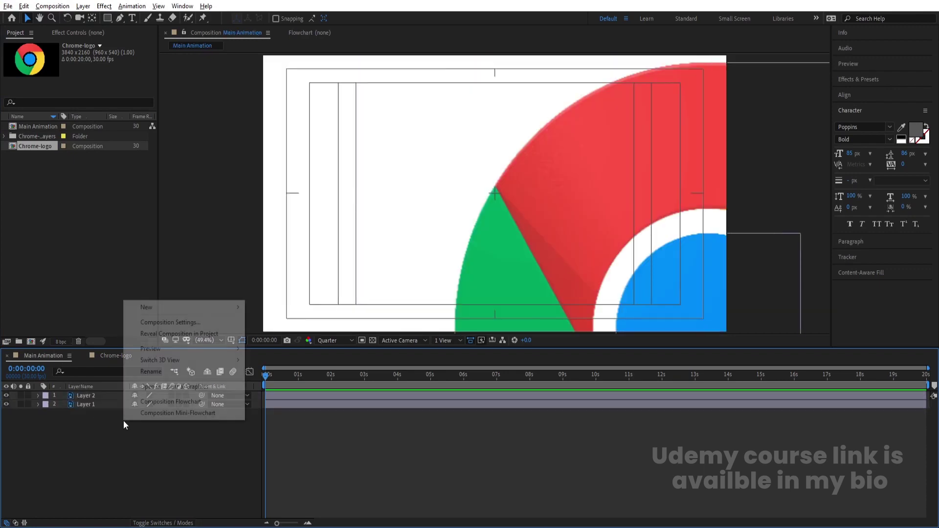
{"action": "mouse_move", "coordinate": [146, 308]}
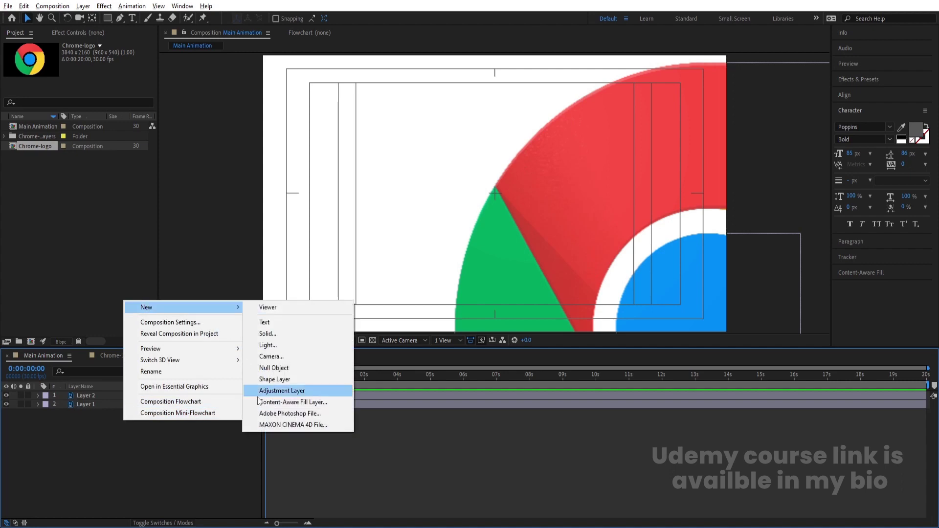
{"action": "left_click", "coordinate": [274, 368]}
{"action": "left_click", "coordinate": [118, 406]}
{"action": "left_click", "coordinate": [110, 413], "text": "shift"}
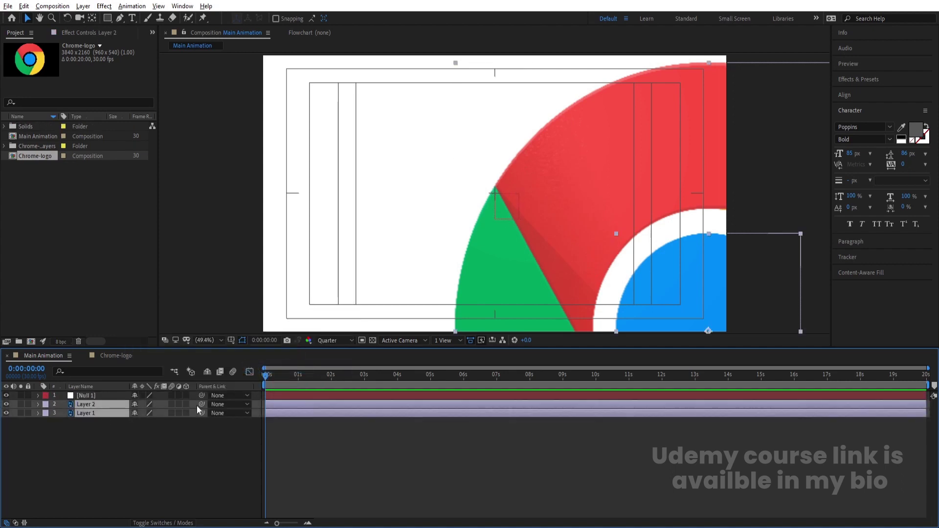
{"action": "left_click_drag", "start_coordinate": [111, 404], "coordinate": [88, 395]}
{"action": "left_click", "coordinate": [87, 395]}
{"action": "key", "text": "s"}
{"action": "left_click_drag", "start_coordinate": [145, 404], "coordinate": [108, 408]}
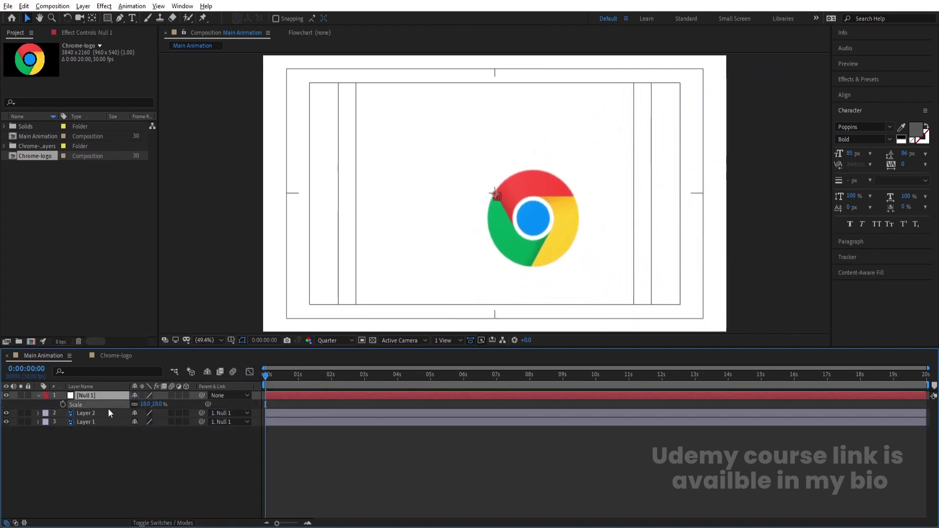
- Set Null 1's scale to 15%, then delete the null
{"action": "left_click", "coordinate": [146, 405]}
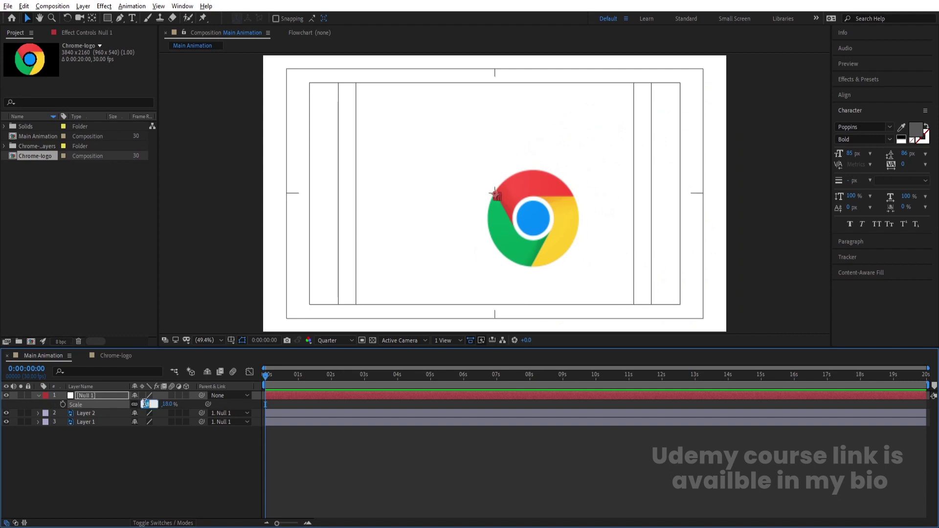
{"action": "type", "text": "15"}
{"action": "key", "text": "Return"}
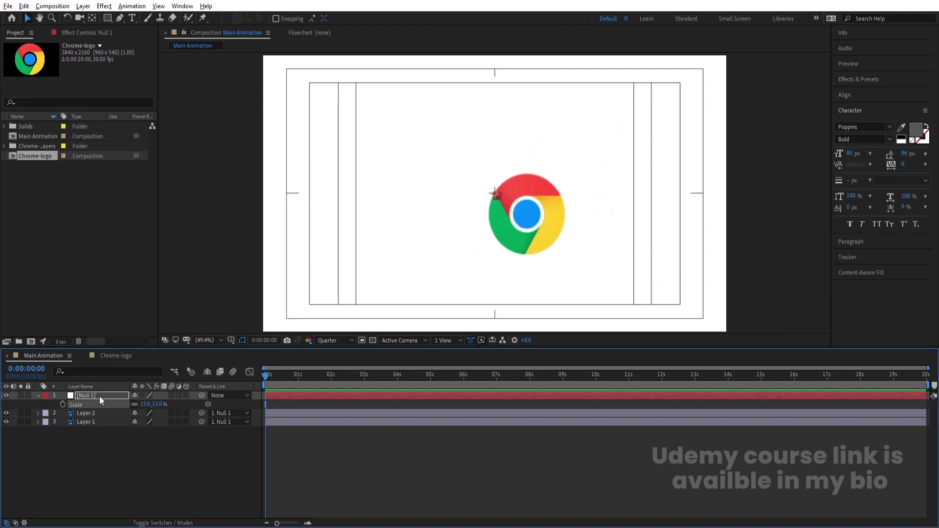
{"action": "left_click", "coordinate": [100, 397]}
{"action": "key", "text": "Delete"}
- Select both logo layers in the viewer and move the logo to the frame's centre
{"action": "left_click_drag", "start_coordinate": [403, 126], "coordinate": [583, 264]}
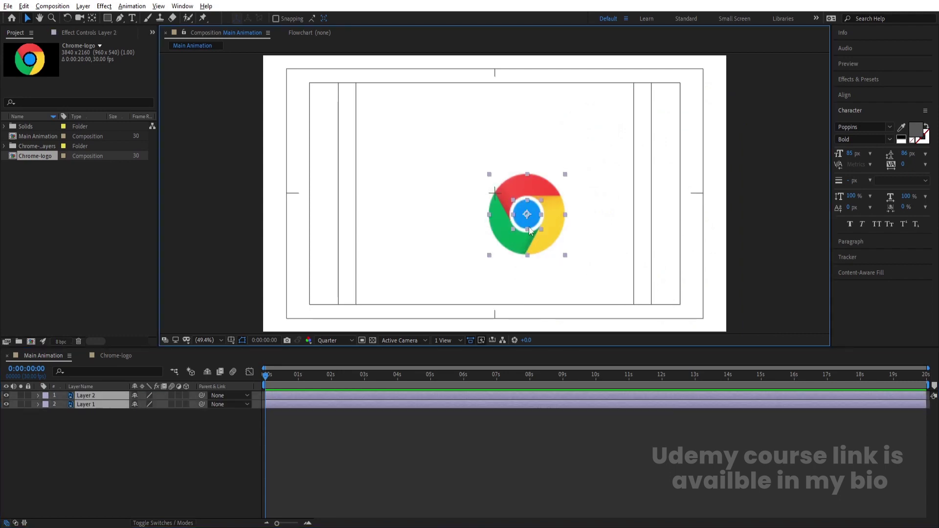
{"action": "left_click_drag", "start_coordinate": [530, 229], "coordinate": [494, 204]}
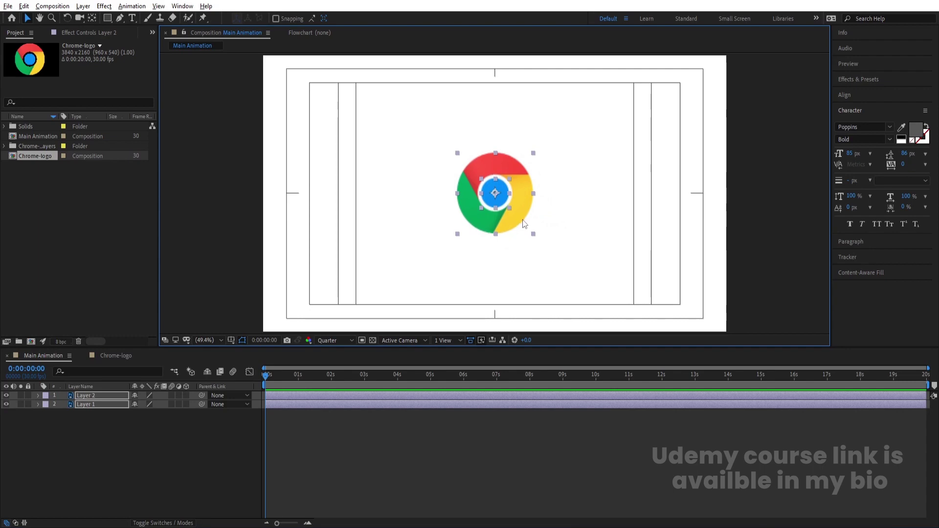
{"action": "key", "text": "Left"}
{"action": "left_click", "coordinate": [544, 239]}
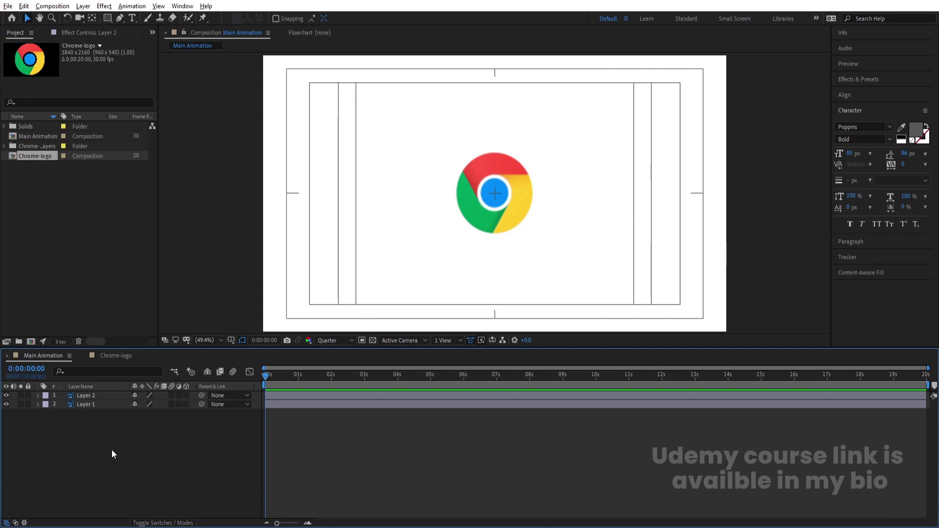
- Add Scale keyframes at 0 seconds on Layer 2 and Layer 1
{"action": "left_click", "coordinate": [87, 407]}
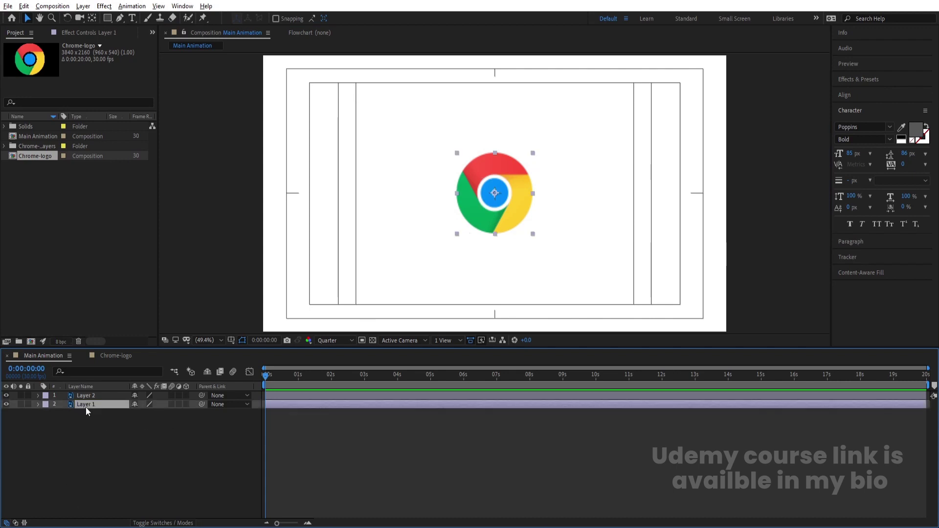
{"action": "left_click", "coordinate": [89, 395]}
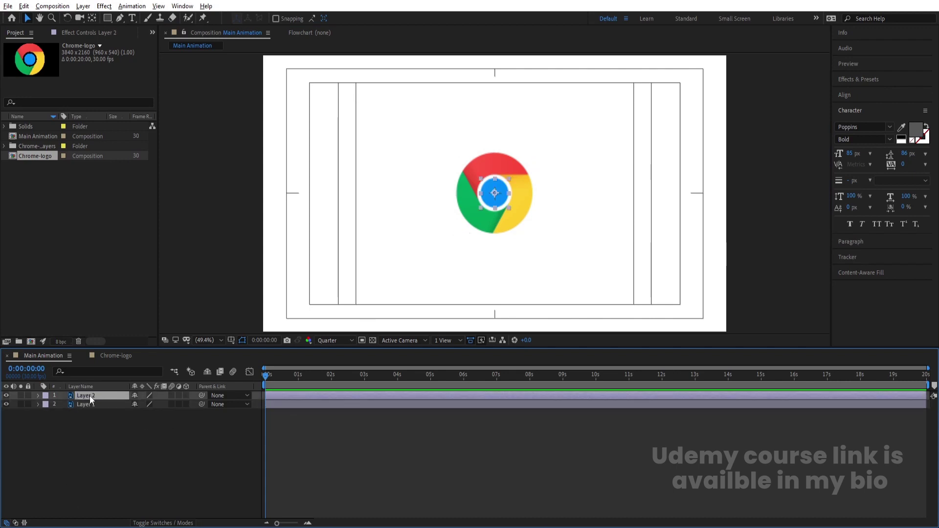
{"action": "key", "text": "s"}
{"action": "left_click", "coordinate": [63, 404]}
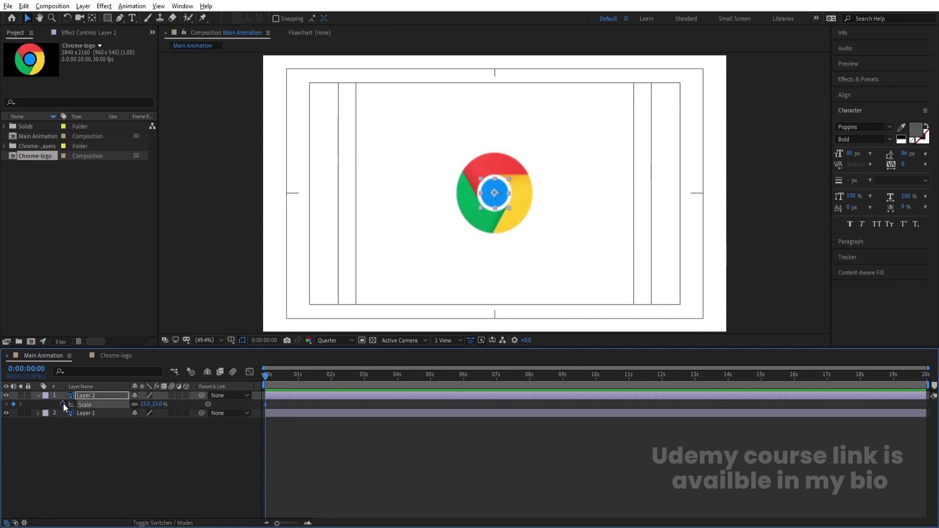
{"action": "left_click", "coordinate": [79, 412]}
{"action": "key", "text": "s"}
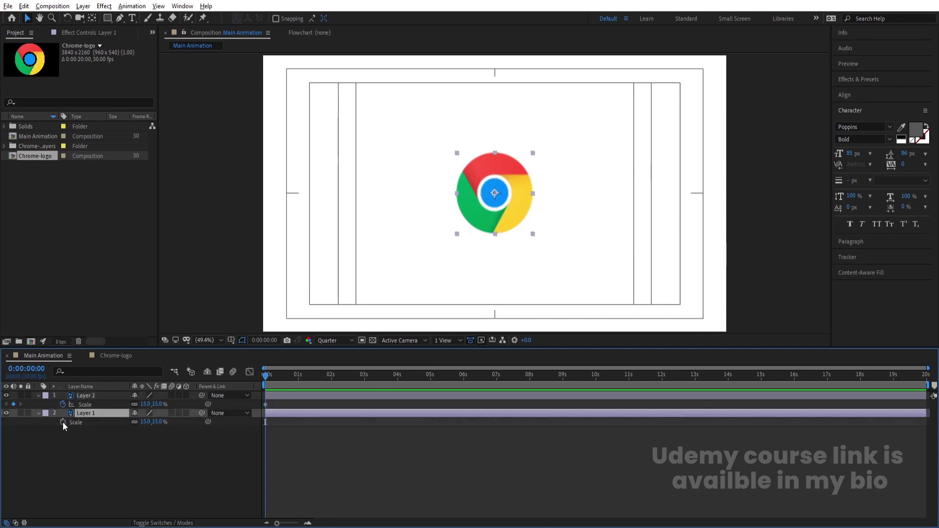
{"action": "left_click", "coordinate": [62, 422]}
- Add matching 15% Scale keyframes on both layers at 1:10
{"action": "key", "text": "equal"}
{"action": "key", "text": "equal"}
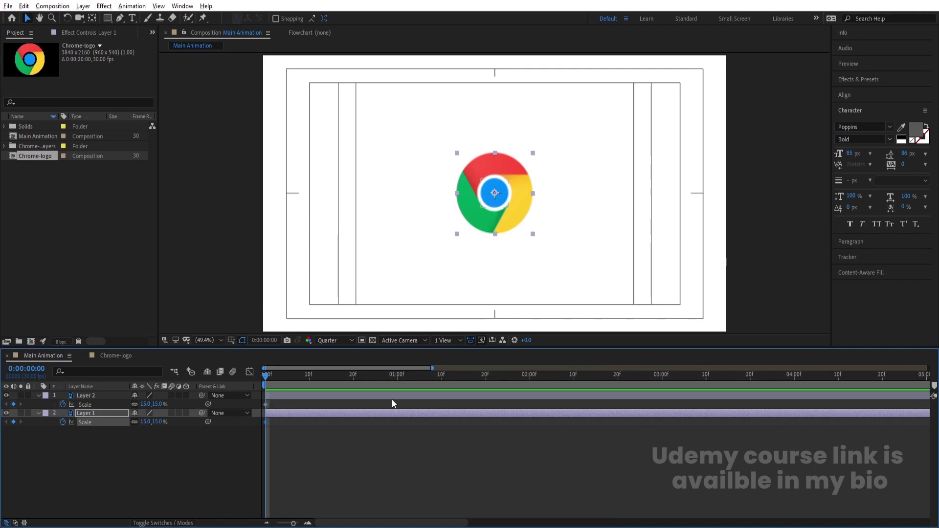
{"action": "left_click", "coordinate": [442, 375]}
{"action": "left_click", "coordinate": [13, 422]}
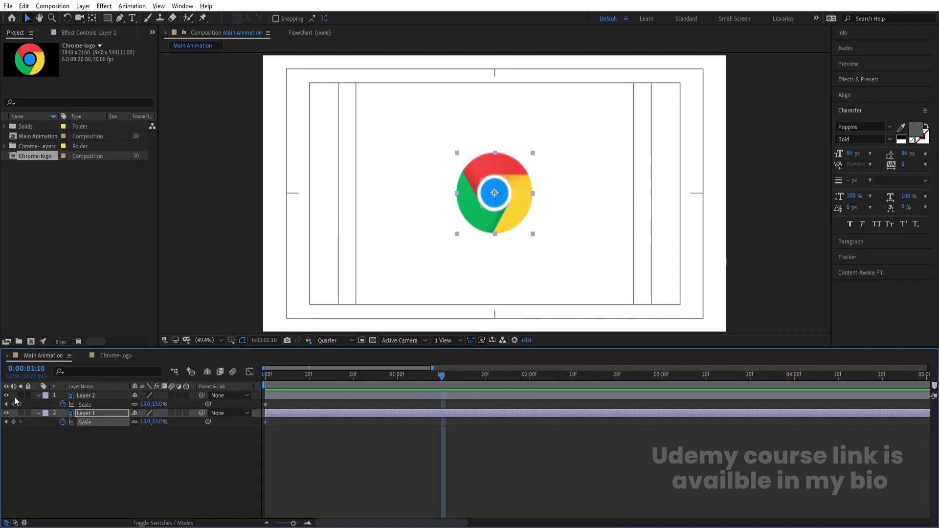
{"action": "left_click", "coordinate": [13, 404]}
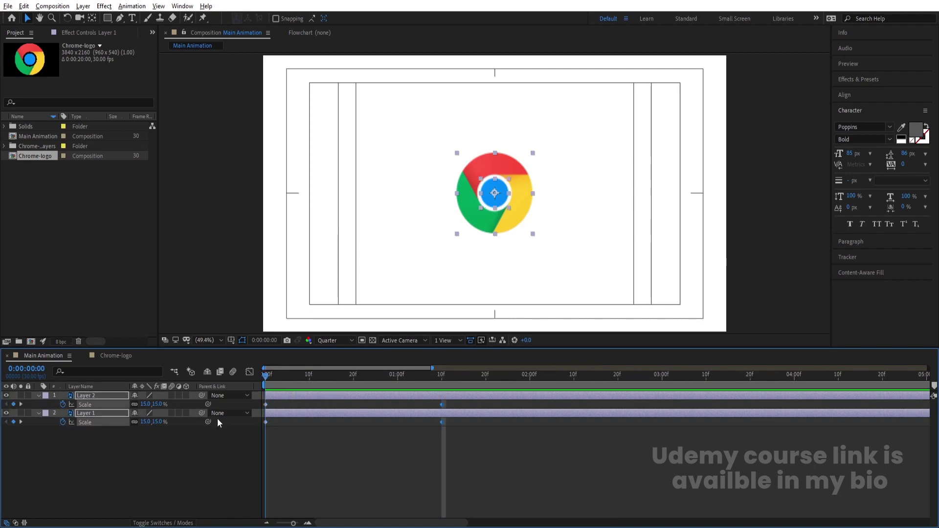
- Keyframe Layer 1's Rotation at -180° at the start of the timeline
{"action": "key", "text": "Home"}
{"action": "left_click", "coordinate": [110, 450]}
{"action": "left_click", "coordinate": [88, 414]}
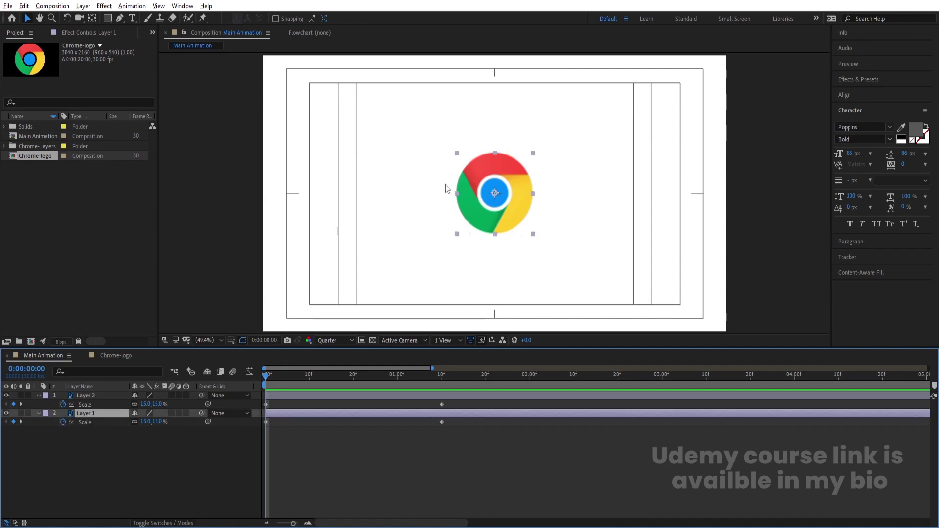
{"action": "key", "text": "r"}
{"action": "left_click", "coordinate": [63, 422]}
{"action": "left_click", "coordinate": [144, 421]}
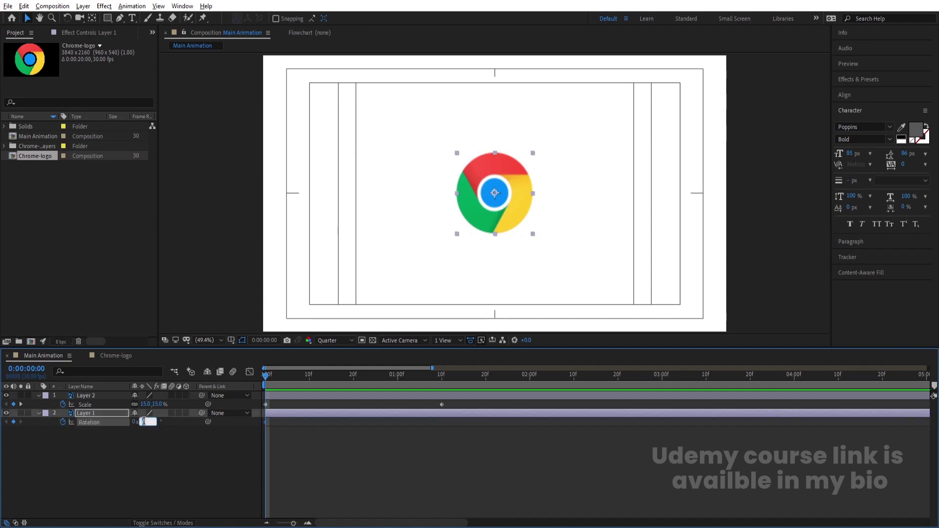
{"action": "type", "text": "-180"}
{"action": "key", "text": "Return"}
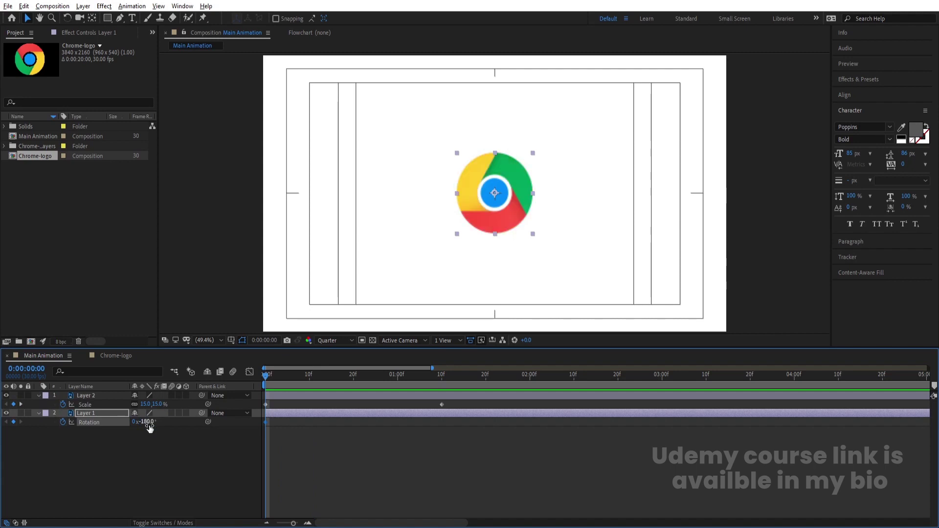
- Set Layer 1's Rotation to 0° at 1:10 and preview the spin
{"action": "key", "text": "k"}
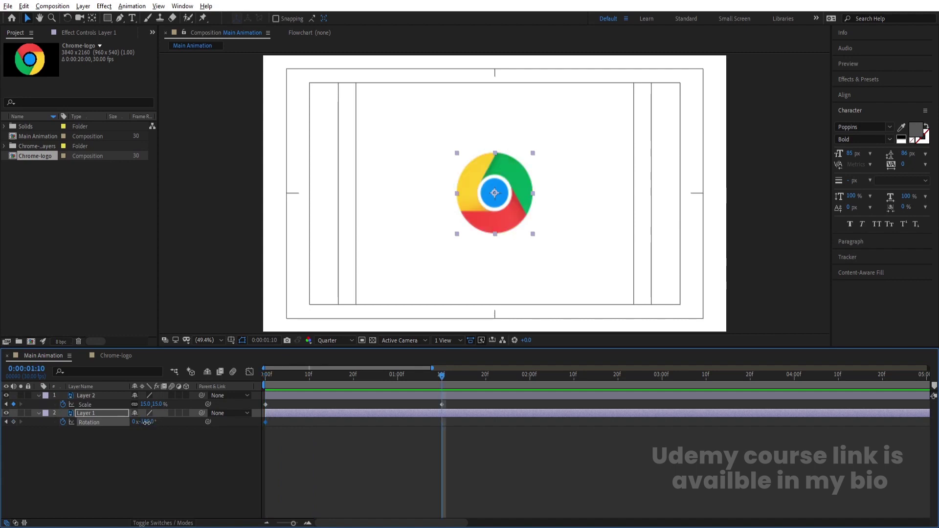
{"action": "left_click", "coordinate": [148, 422]}
{"action": "type", "text": "0"}
{"action": "key", "text": "Return"}
{"action": "key", "text": "u"}
{"action": "left_click", "coordinate": [285, 426]}
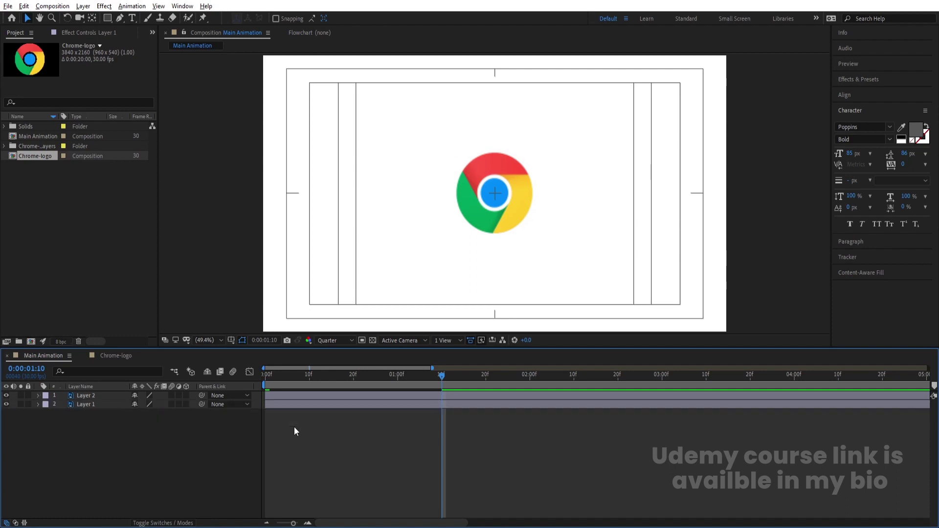
{"action": "key", "text": "space"}
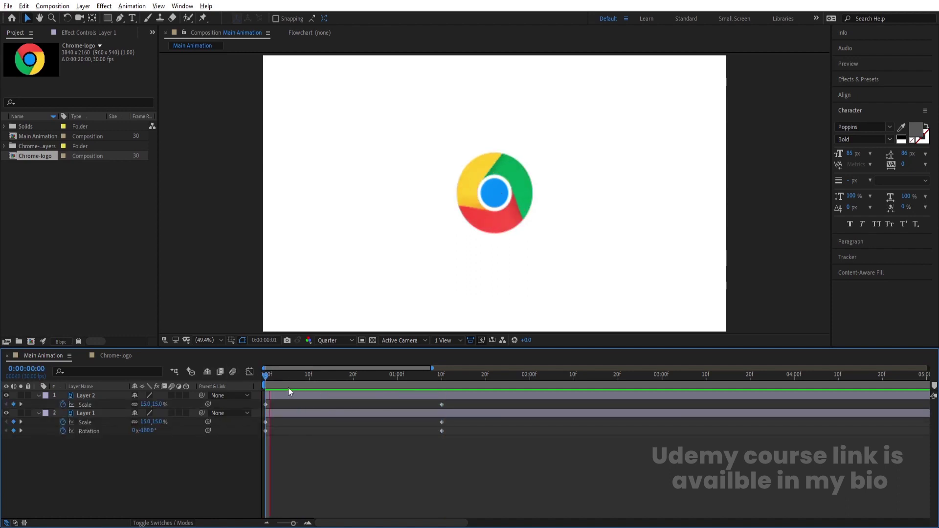
{"action": "key", "text": "space"}
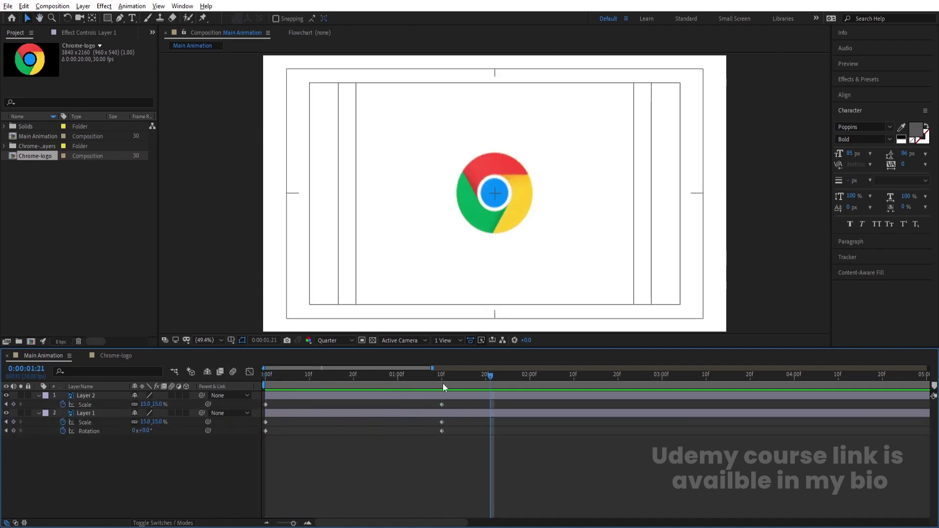
{"action": "left_click_drag", "start_coordinate": [477, 454], "coordinate": [187, 372]}
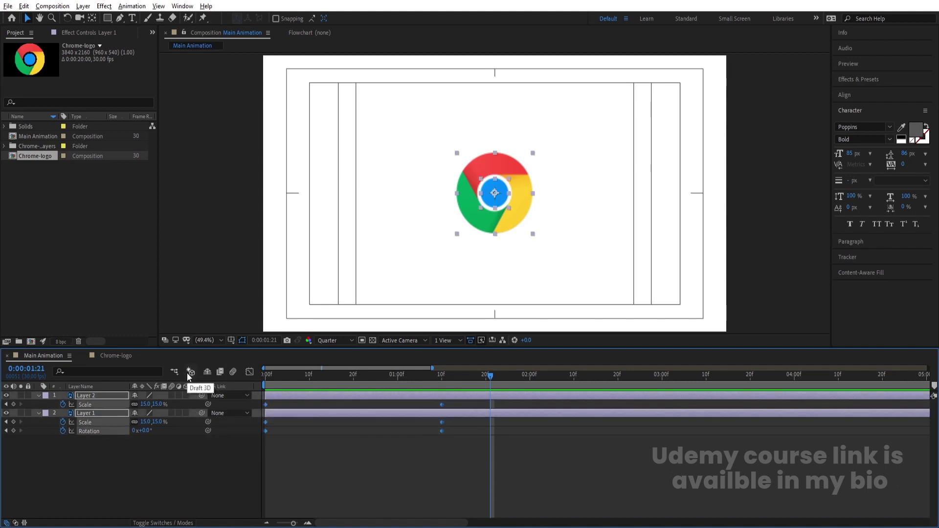
- Easy Ease all keyframes and pull the speed-graph influence toward the first keyframe, then preview
{"action": "key", "text": "Num_Lock"}
{"action": "key", "text": "minus"}
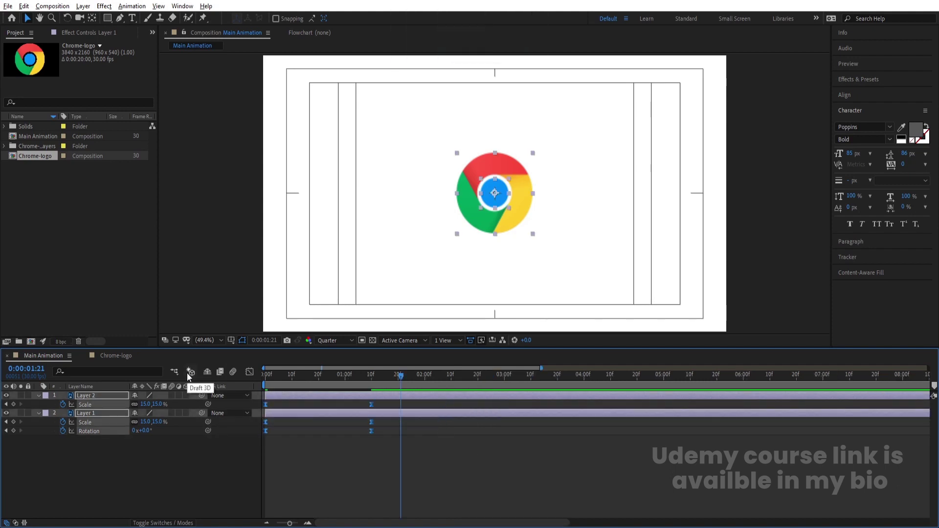
{"action": "key", "text": "F9"}
{"action": "left_click", "coordinate": [249, 372]}
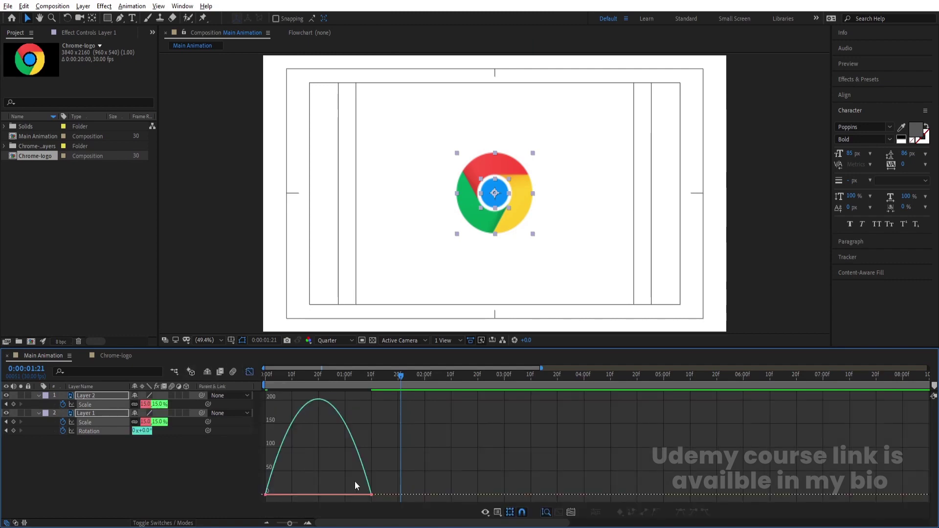
{"action": "right_click", "coordinate": [395, 430]}
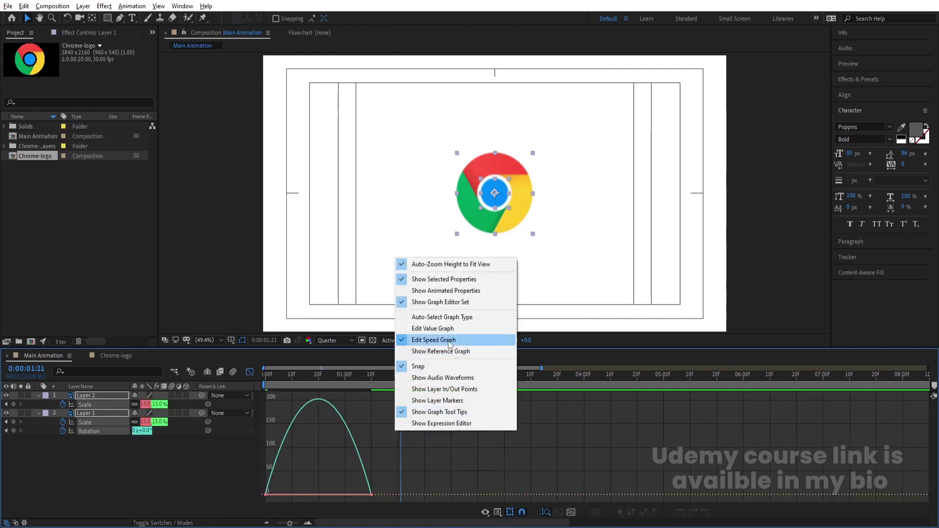
{"action": "left_click_drag", "start_coordinate": [437, 458], "coordinate": [265, 504]}
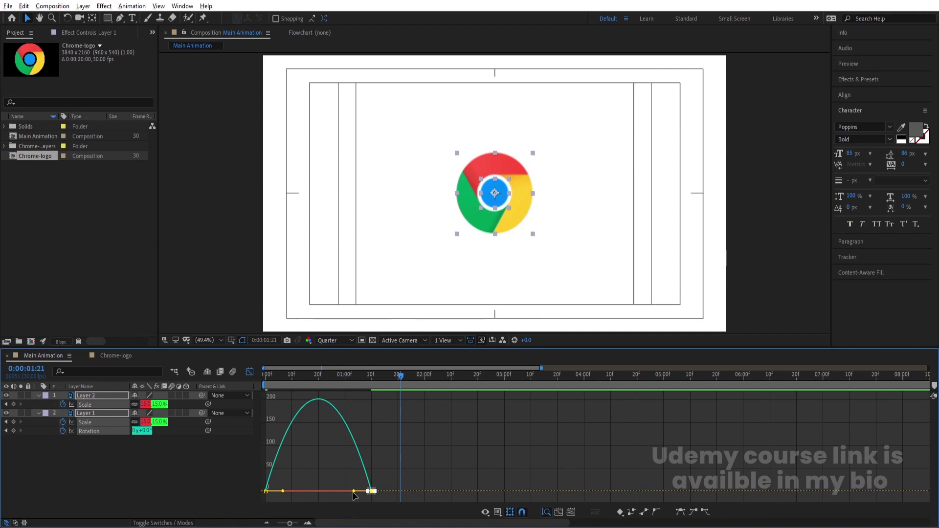
{"action": "left_click_drag", "start_coordinate": [354, 492], "coordinate": [272, 491]}
{"action": "key", "text": "Home"}
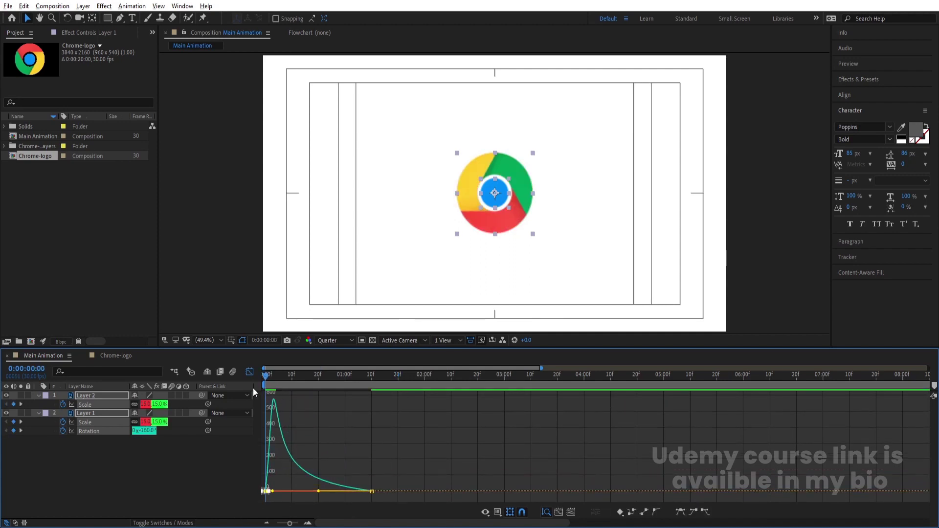
{"action": "key", "text": "space"}
{"action": "key", "text": "space"}
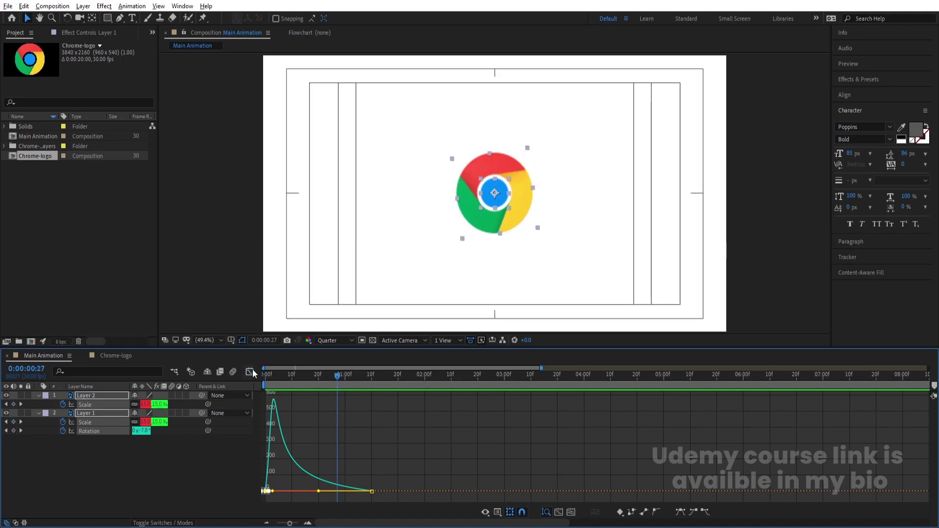
{"action": "left_click", "coordinate": [250, 372]}
- Set Layer 2's starting scale to 0% and preview the animation
{"action": "key", "text": "Home"}
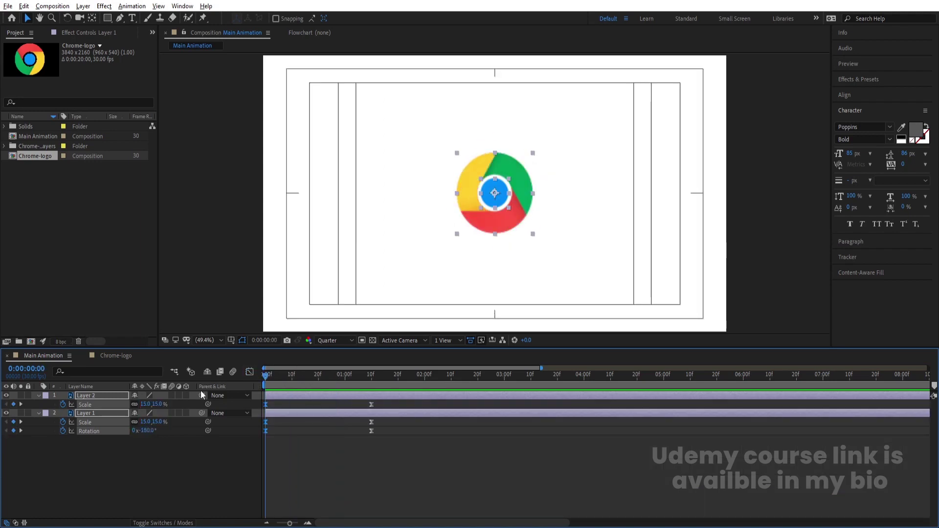
{"action": "left_click", "coordinate": [146, 404]}
{"action": "type", "text": "0"}
{"action": "key", "text": "Return"}
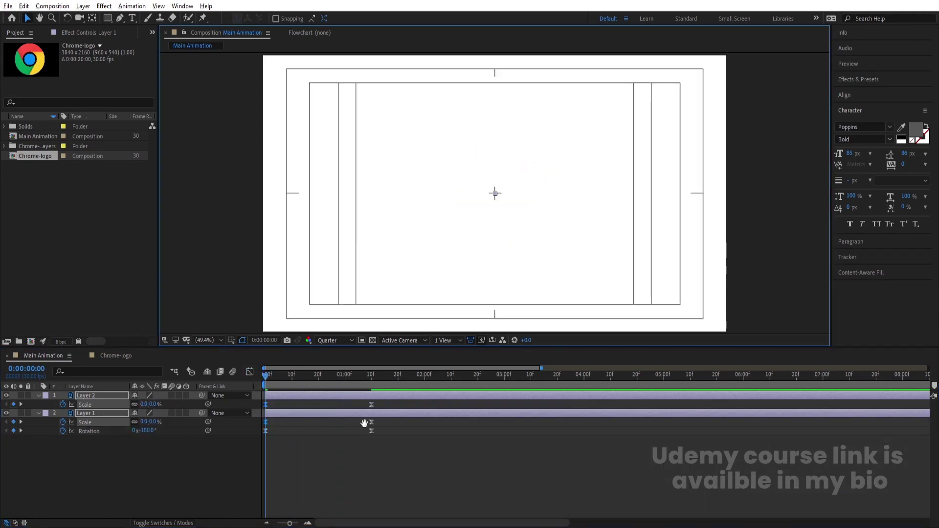
{"action": "key", "text": "space"}
{"action": "key", "text": "space"}
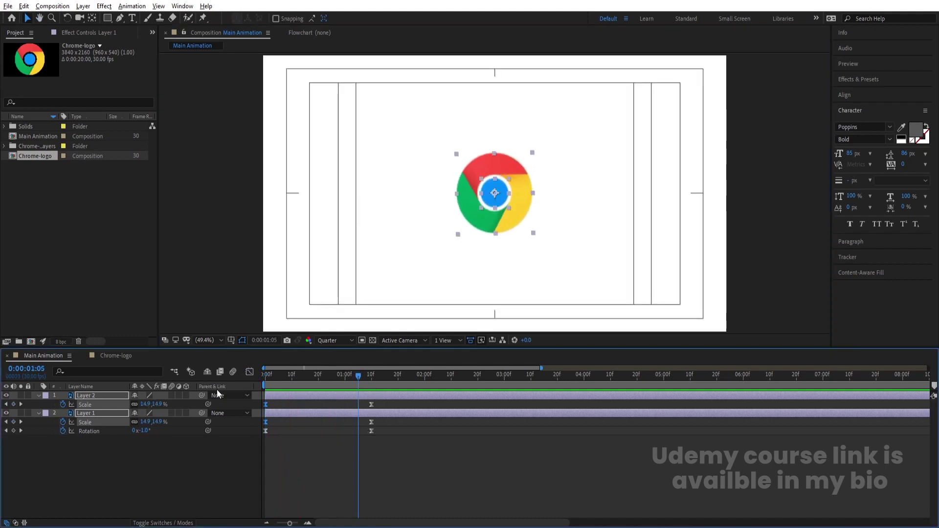
{"action": "left_click", "coordinate": [273, 386]}
- Try starting Layer 1 at frame 5 and preview the result
{"action": "key", "text": "Home"}
{"action": "left_click", "coordinate": [296, 437]}
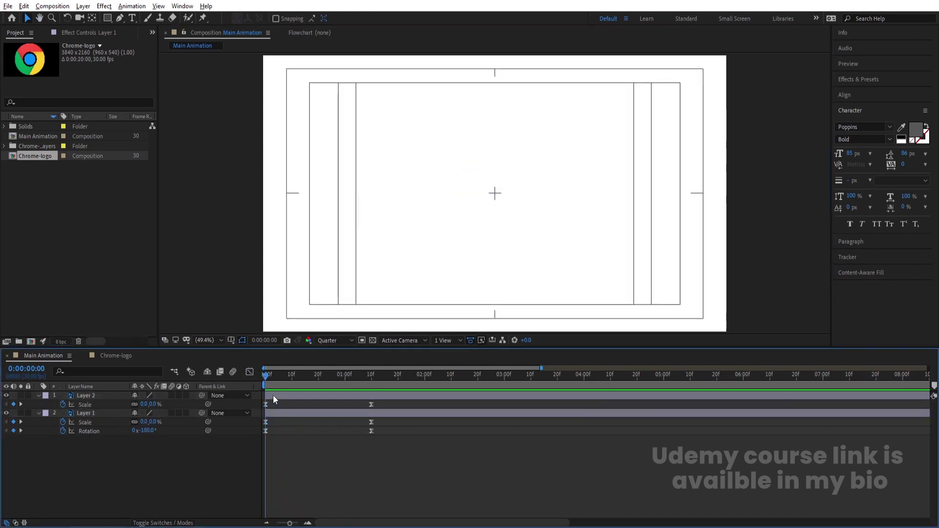
{"action": "left_click", "coordinate": [273, 395]}
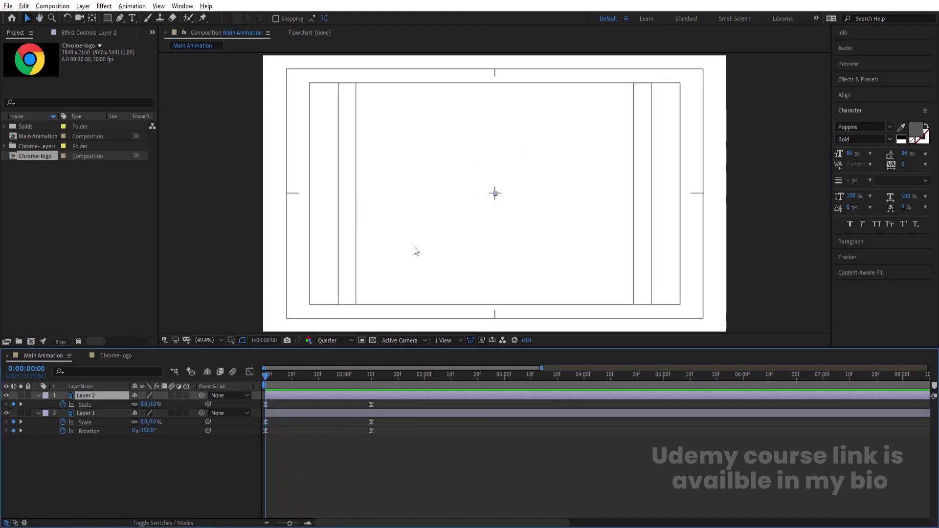
{"action": "key", "text": "equal"}
{"action": "left_click", "coordinate": [289, 376]}
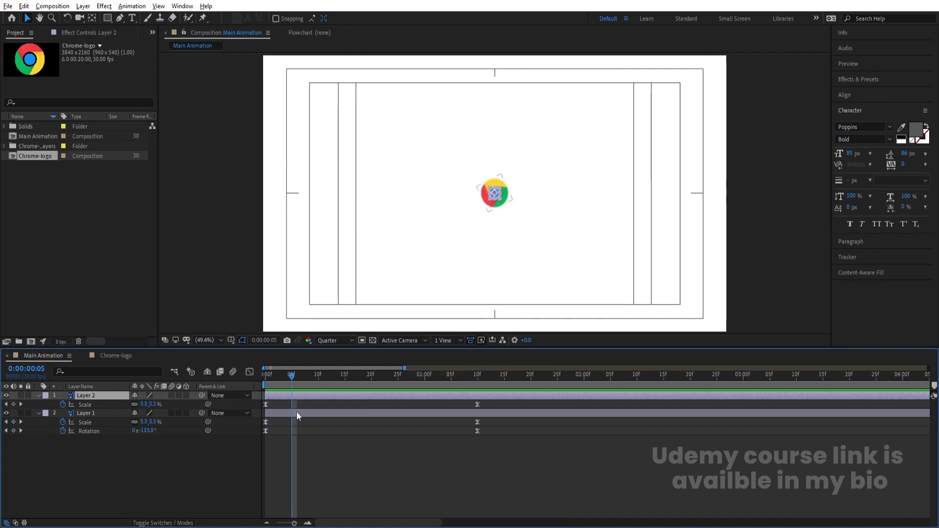
{"action": "left_click", "coordinate": [295, 414]}
{"action": "key", "text": "bracketleft"}
{"action": "key", "text": "space"}
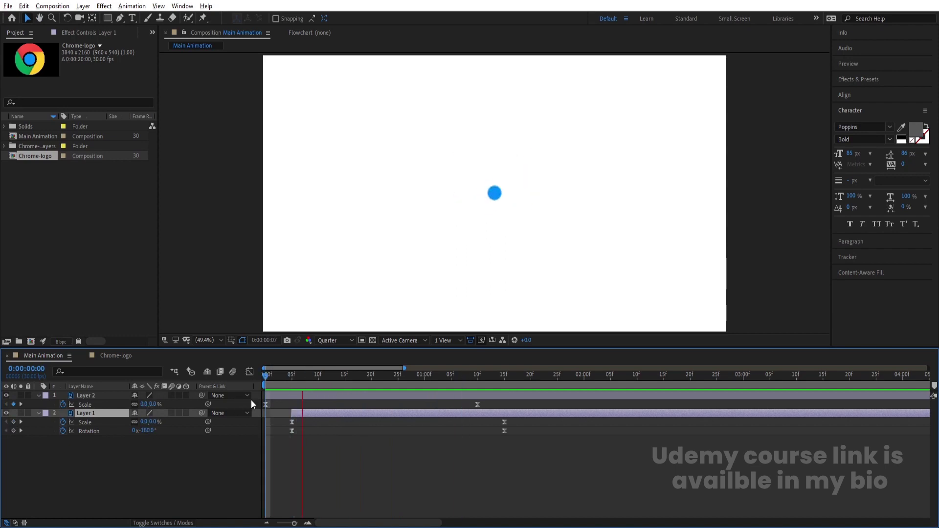
{"action": "key", "text": "space"}
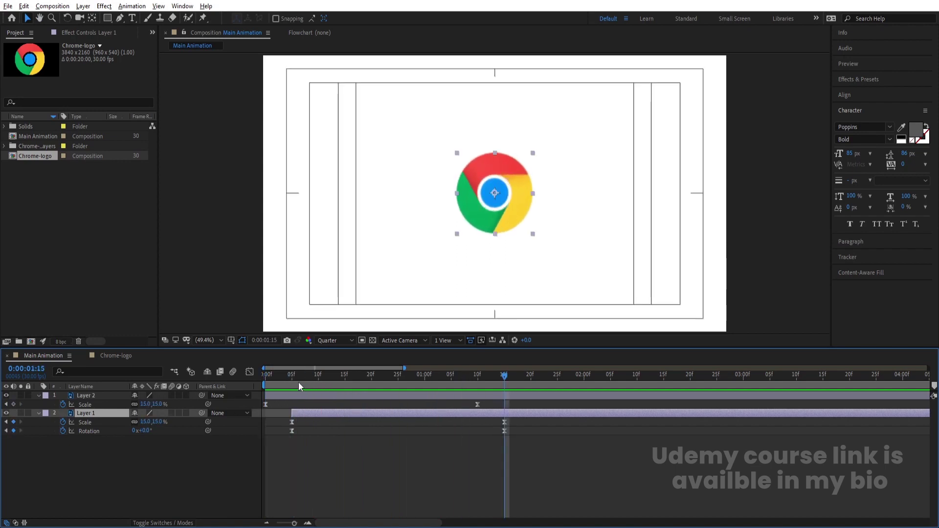
- Return Layer 1 to frame 0 and delay Layer 2 by about 5 frames, then preview
{"action": "key", "text": "Home"}
{"action": "key", "text": "bracketleft"}
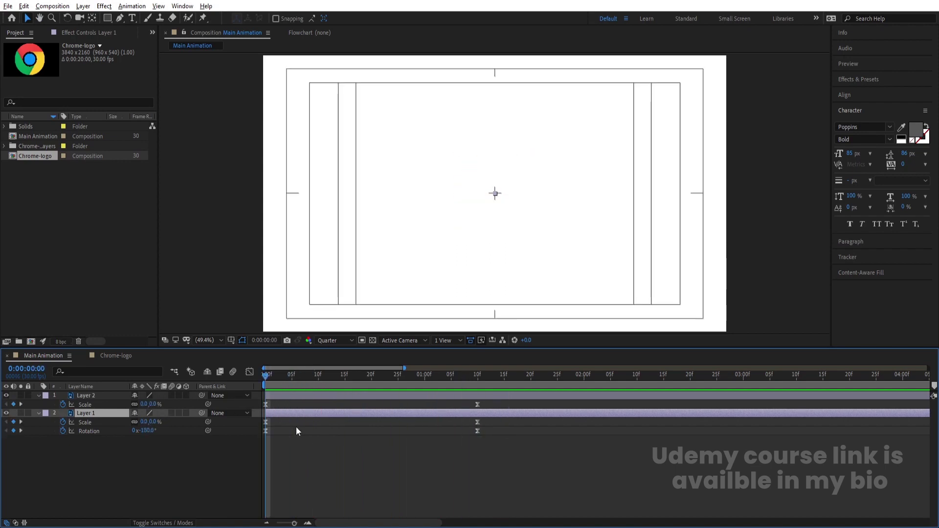
{"action": "left_click_drag", "start_coordinate": [286, 396], "coordinate": [310, 392]}
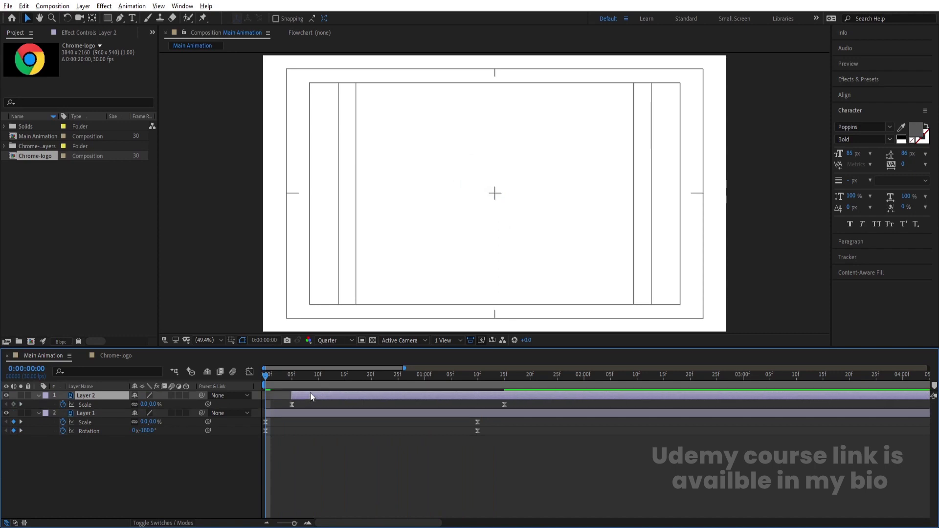
{"action": "key", "text": "space"}
{"action": "key", "text": "space"}
{"action": "left_click", "coordinate": [281, 386]}
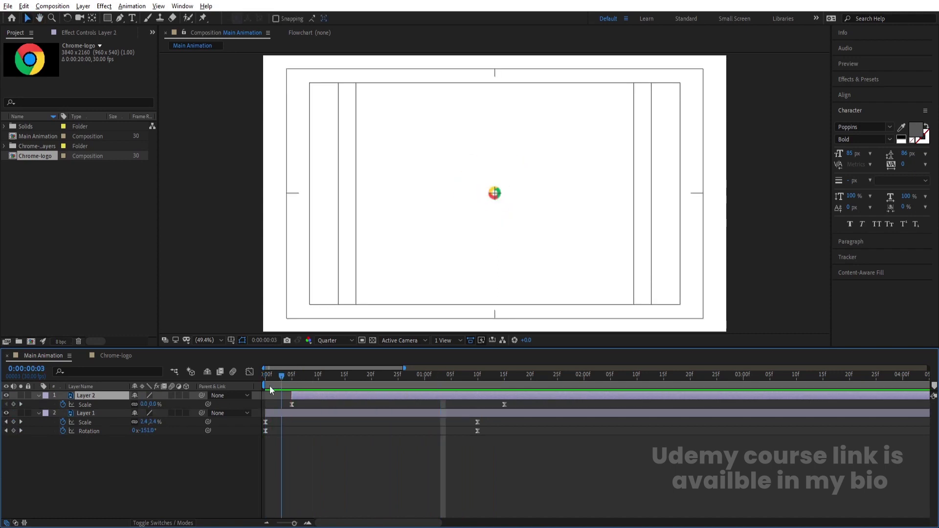
{"action": "key", "text": "space"}
{"action": "key", "text": "space"}
{"action": "key", "text": "space"}
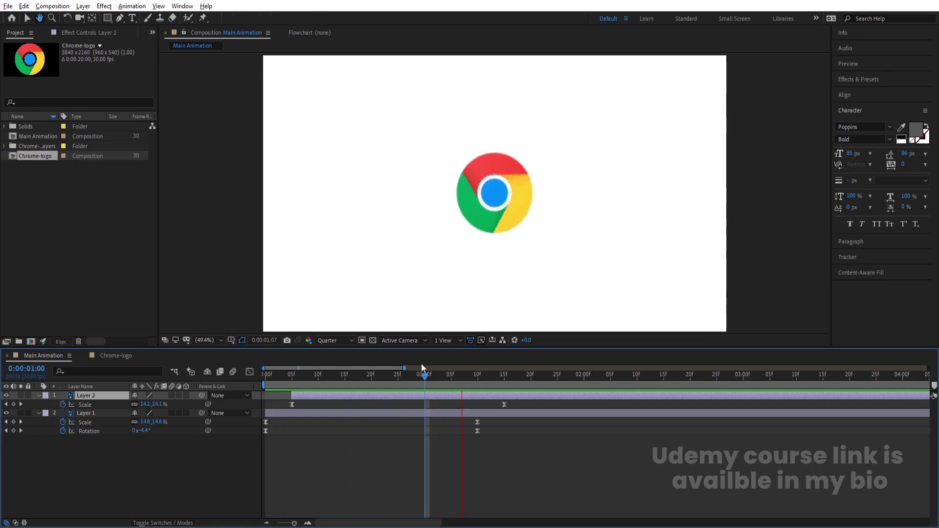
{"action": "key", "text": "space"}
- Collapse the revealed layer properties and preview the final staggered animation
{"action": "left_click", "coordinate": [341, 447]}
{"action": "key", "text": "minus"}
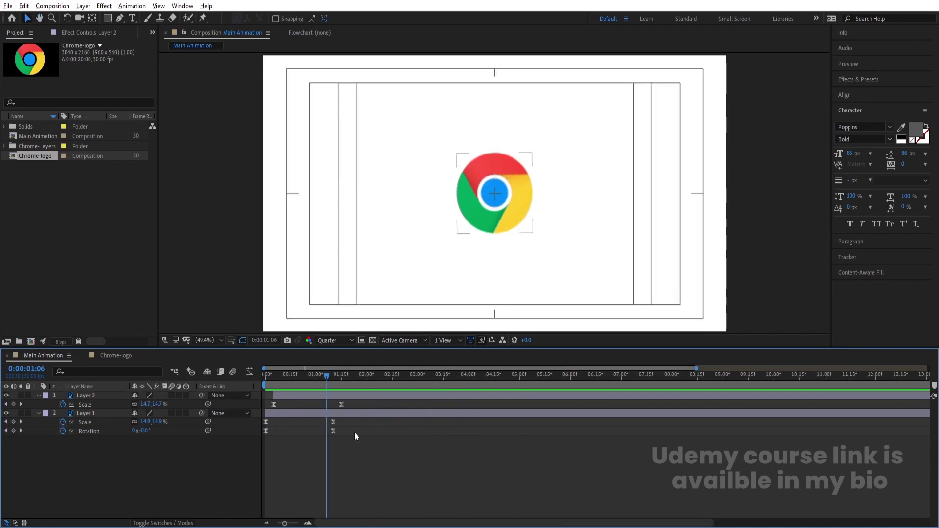
{"action": "key", "text": "u"}
{"action": "left_click", "coordinate": [235, 425]}
{"action": "key", "text": "space"}
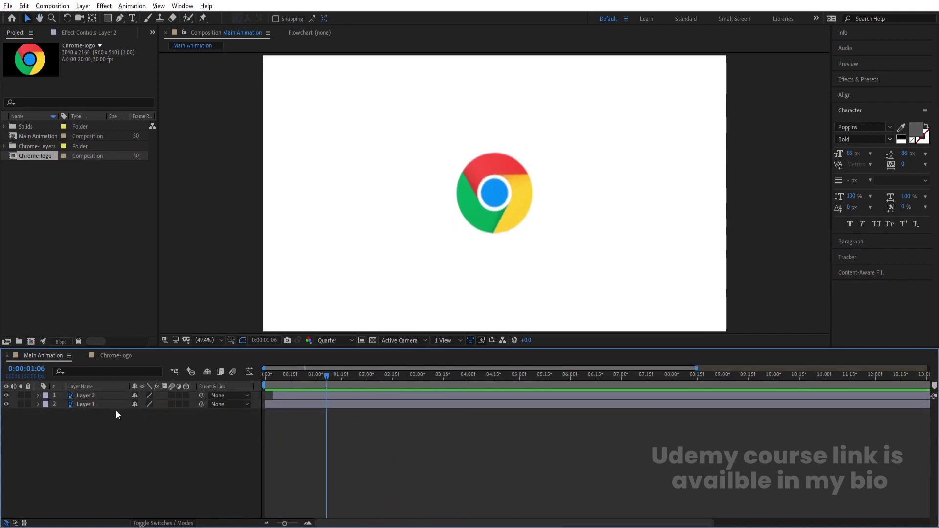
{"action": "key", "text": "space"}
- Select both logo layers and nudge them by a pixel, then nudge them back
{"action": "left_click", "coordinate": [97, 404]}
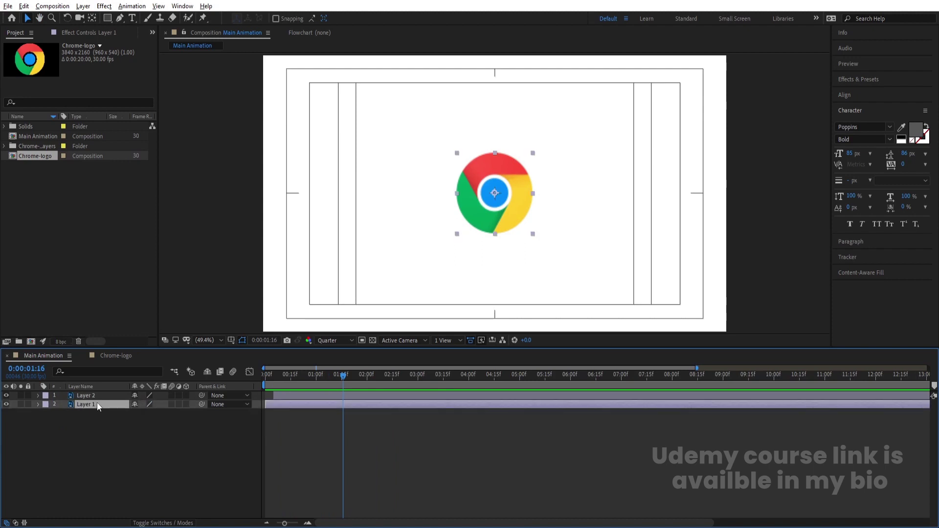
{"action": "left_click", "coordinate": [102, 420]}
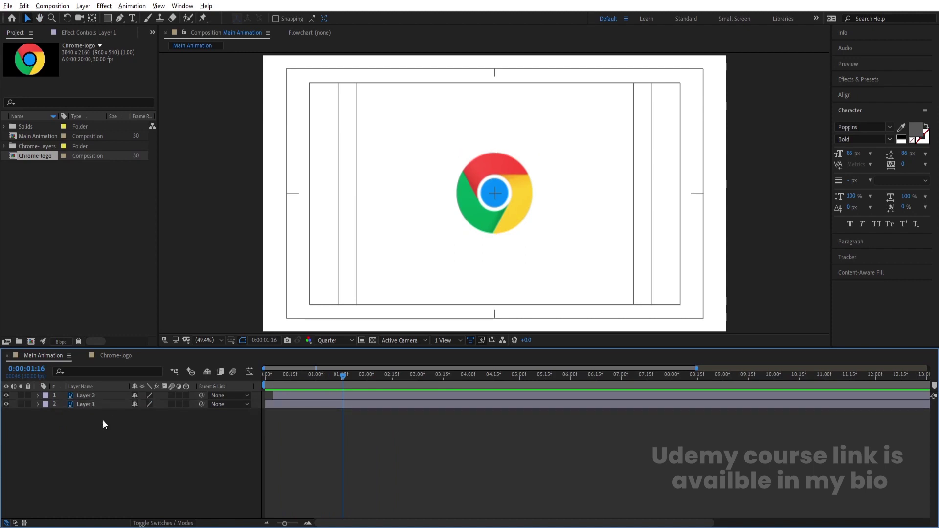
{"action": "key", "text": "ctrl+a"}
{"action": "key", "text": "Right"}
{"action": "key", "text": "Down"}
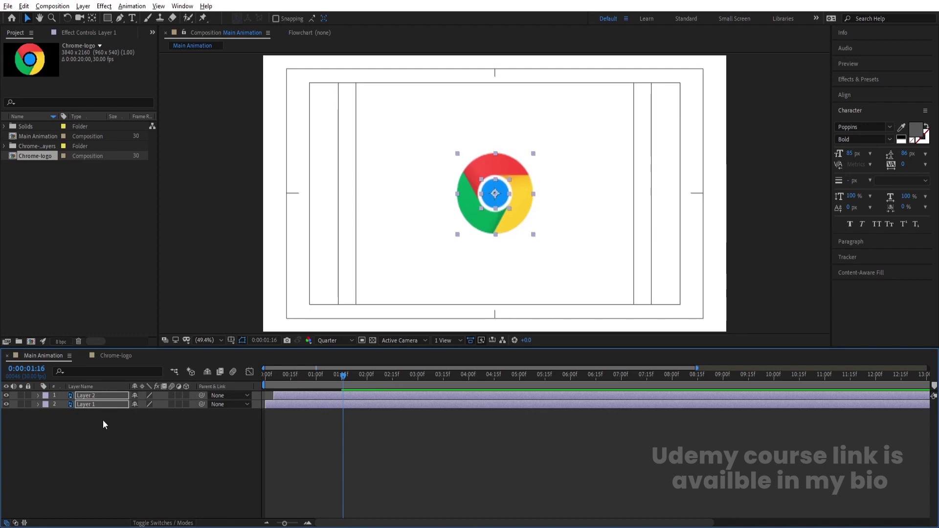
{"action": "scroll", "coordinate": [491, 198], "scroll_direction": "up", "scroll_amount": 4}
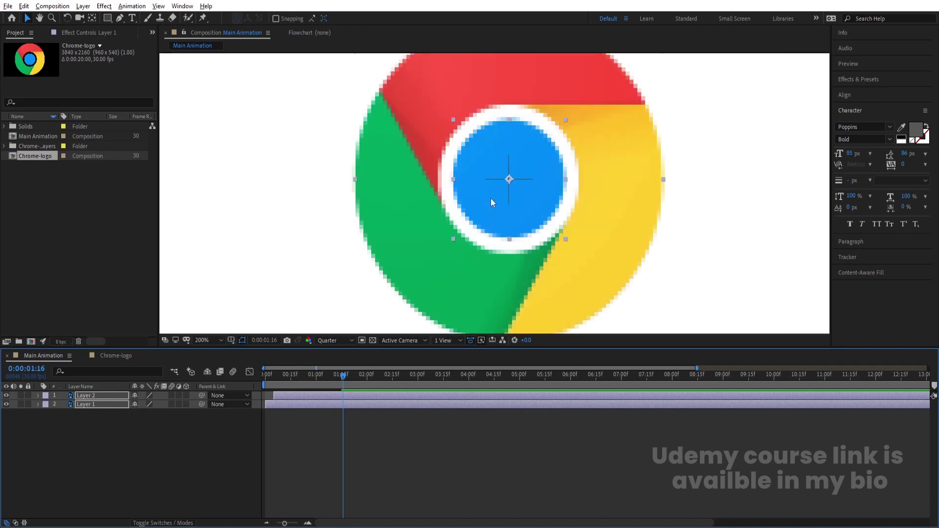
{"action": "key", "text": "Left"}
{"action": "key", "text": "Down"}
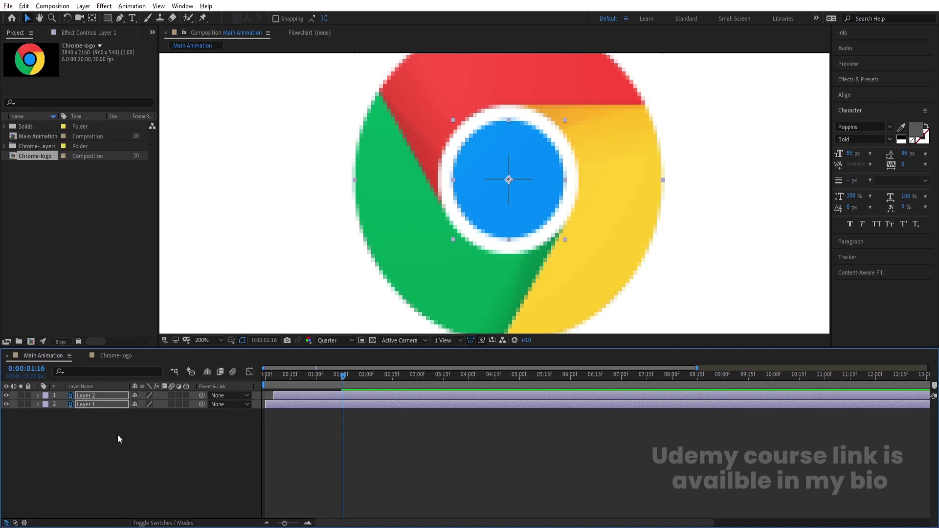
- Add a Null 2 layer and parent Layer 1 and Layer 2 to it
{"action": "right_click", "coordinate": [117, 435]}
{"action": "mouse_move", "coordinate": [166, 320]}
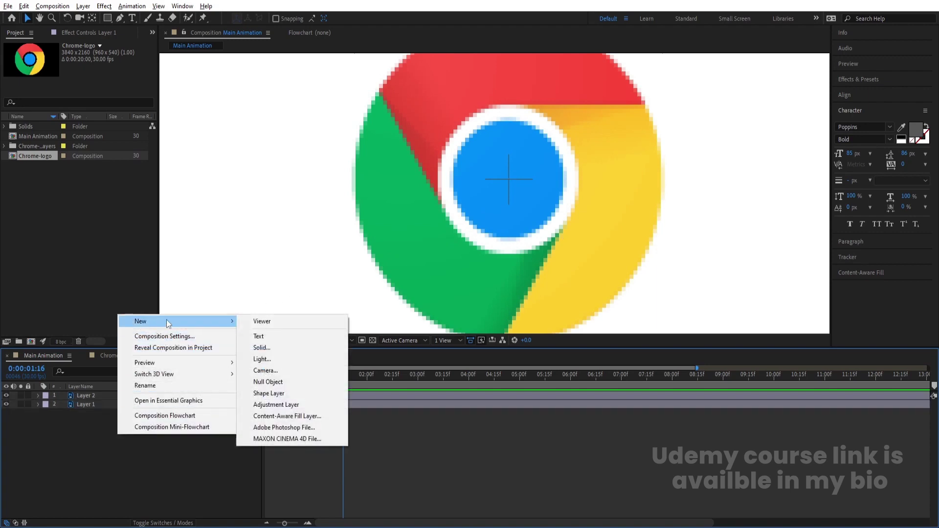
{"action": "left_click", "coordinate": [270, 381]}
{"action": "left_click", "coordinate": [94, 404]}
{"action": "left_click", "coordinate": [124, 412], "text": "ctrl"}
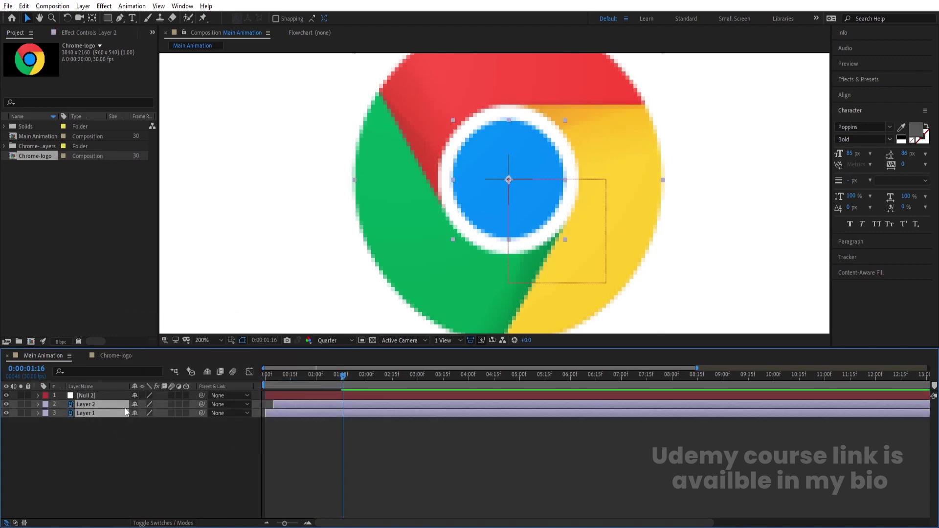
{"action": "left_click_drag", "start_coordinate": [199, 404], "coordinate": [88, 397]}
- Fit the composition in the viewer, preview from near the start, and select Null 2
{"action": "left_click", "coordinate": [201, 340]}
{"action": "left_click", "coordinate": [228, 178]}
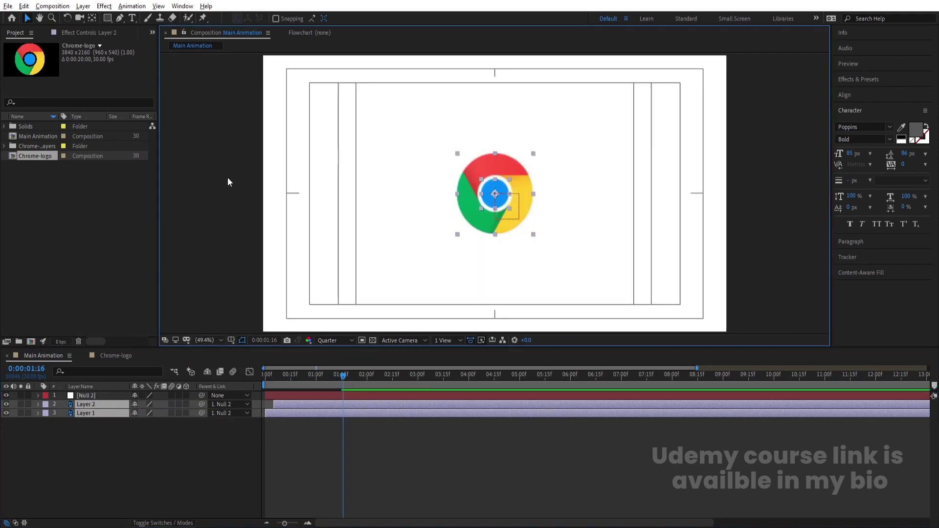
{"action": "left_click", "coordinate": [284, 381]}
{"action": "key", "text": "space"}
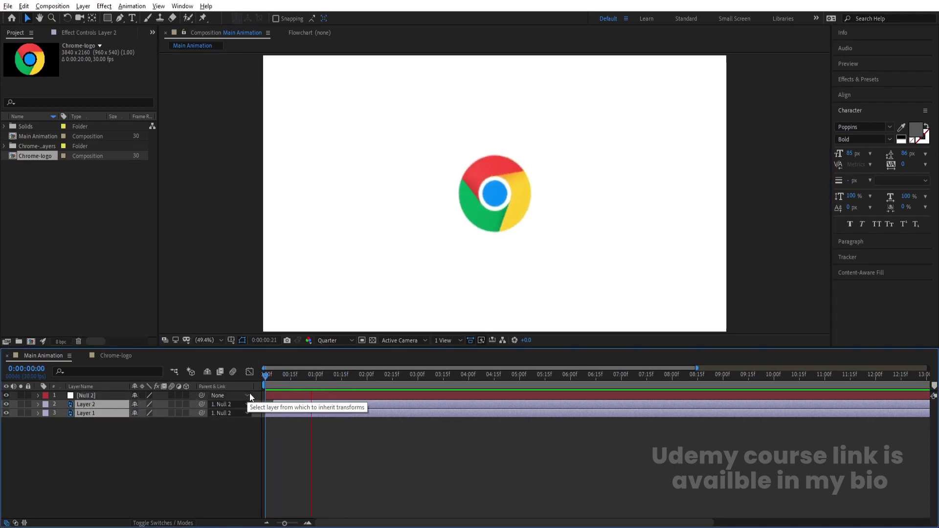
{"action": "left_click", "coordinate": [89, 396]}
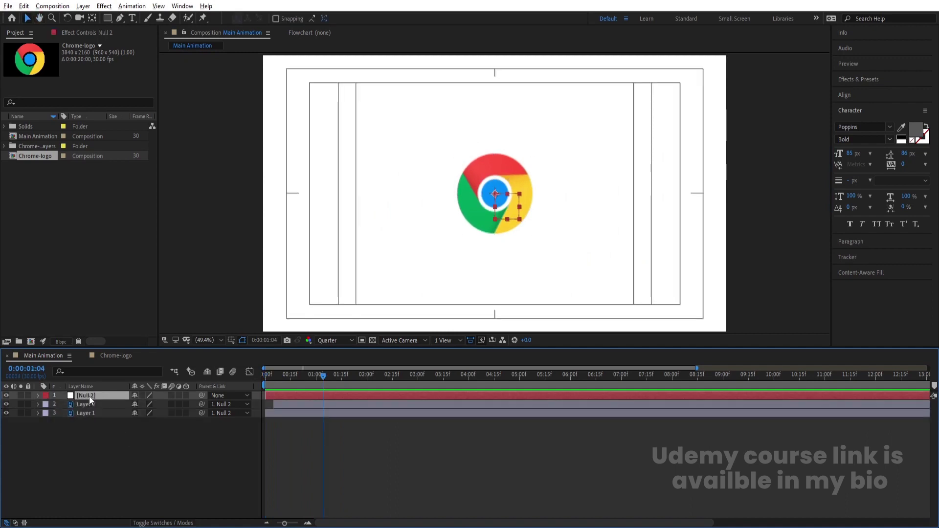
- Keyframe Null 2's Position at 1:00 and 2:10, moving the logo left to 536.5
{"action": "key", "text": "p"}
{"action": "key", "text": "="}
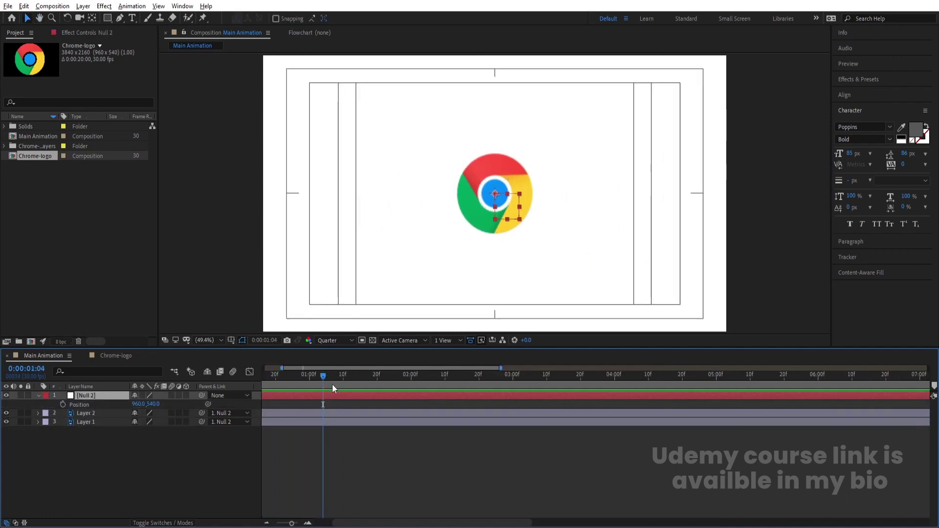
{"action": "left_click_drag", "start_coordinate": [323, 375], "coordinate": [309, 374]}
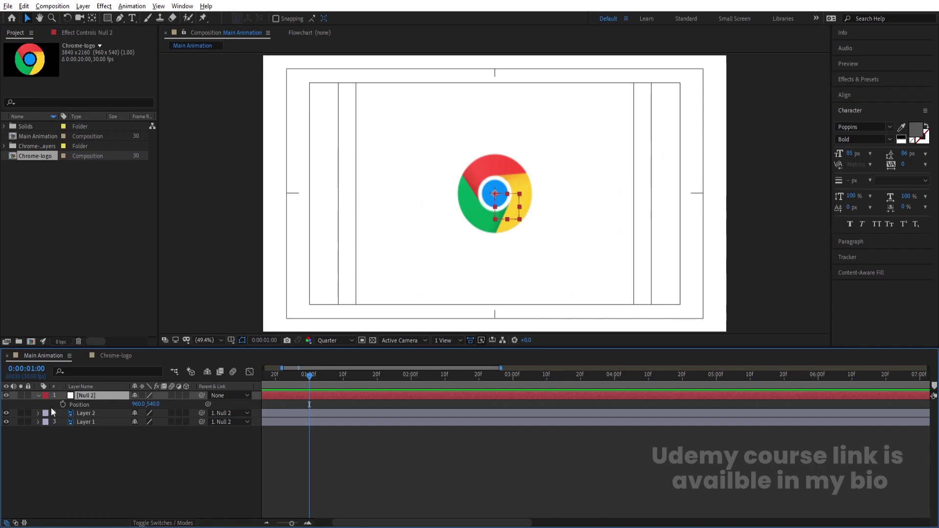
{"action": "left_click", "coordinate": [63, 404]}
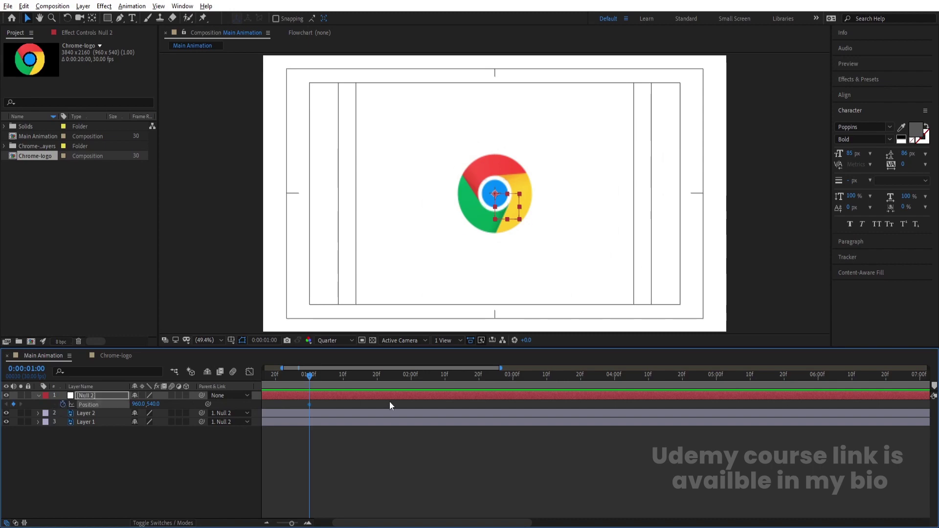
{"action": "left_click", "coordinate": [444, 375]}
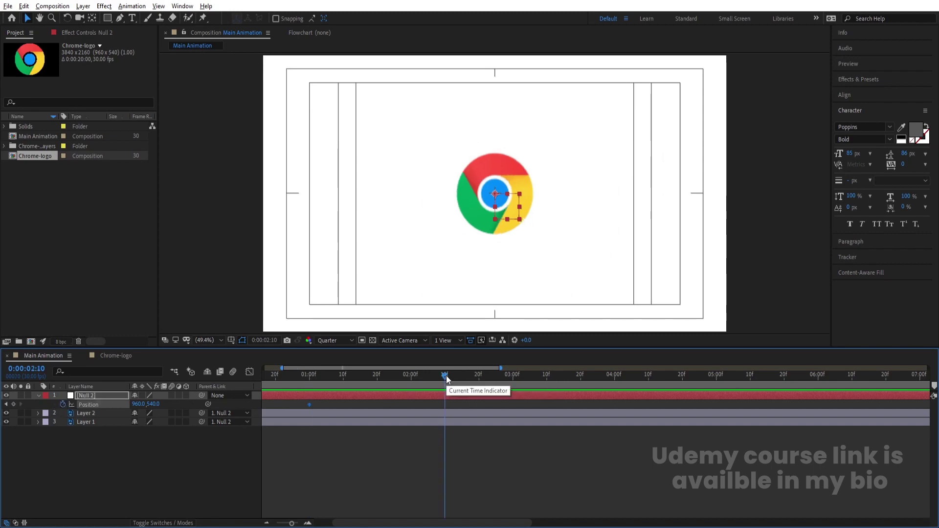
{"action": "left_click_drag", "start_coordinate": [507, 222], "coordinate": [406, 211]}
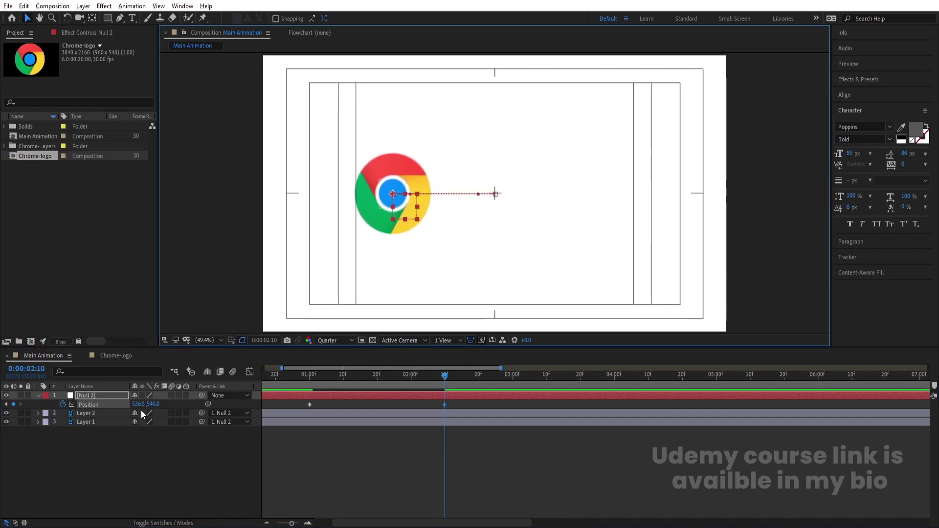
- Keyframe Null 2's Scale from 100% at 1:00 down to 81% at 2:10
{"action": "key", "text": "j"}
{"action": "key", "text": "s"}
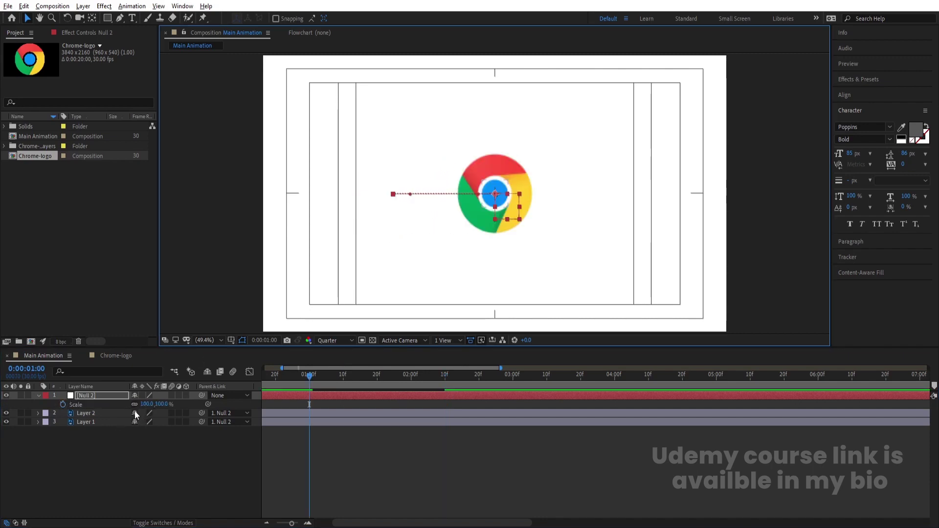
{"action": "left_click", "coordinate": [63, 407]}
{"action": "key", "text": "shift+p"}
{"action": "key", "text": "k"}
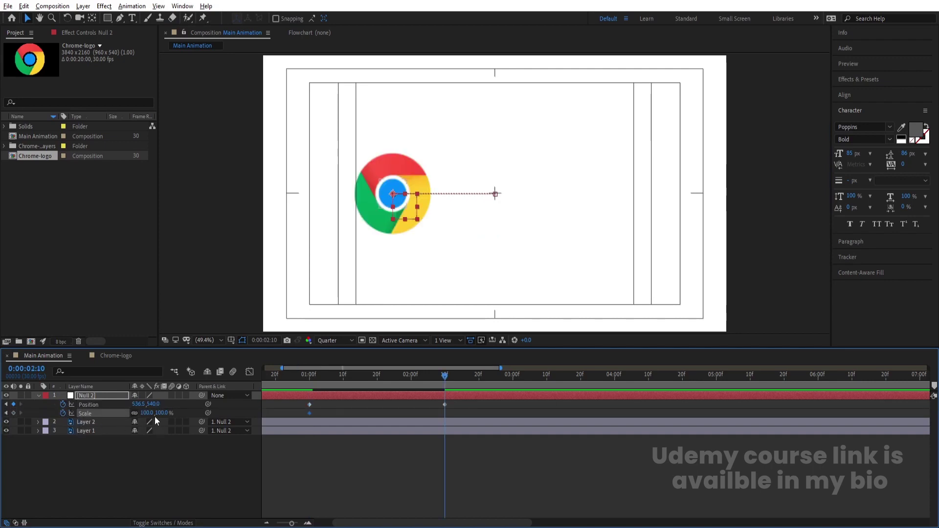
{"action": "left_click_drag", "start_coordinate": [147, 414], "coordinate": [137, 414]}
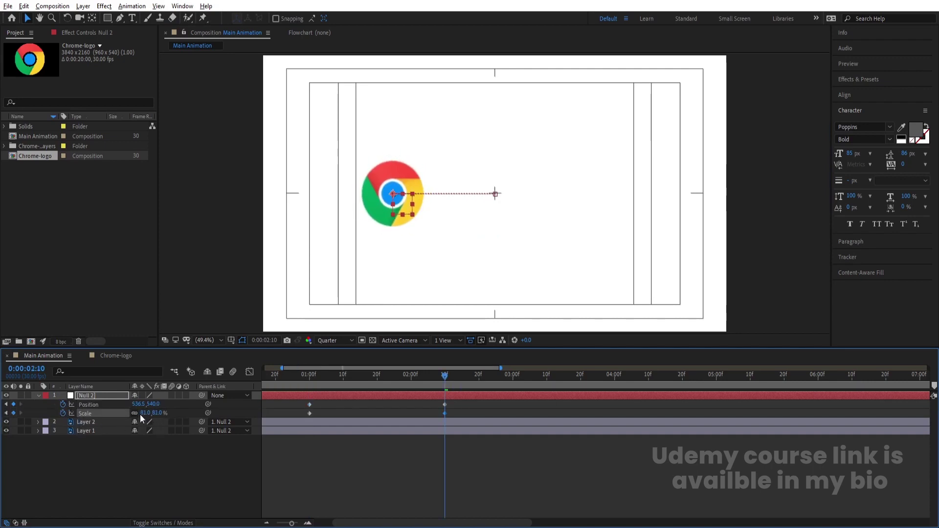
{"action": "left_click", "coordinate": [181, 473]}
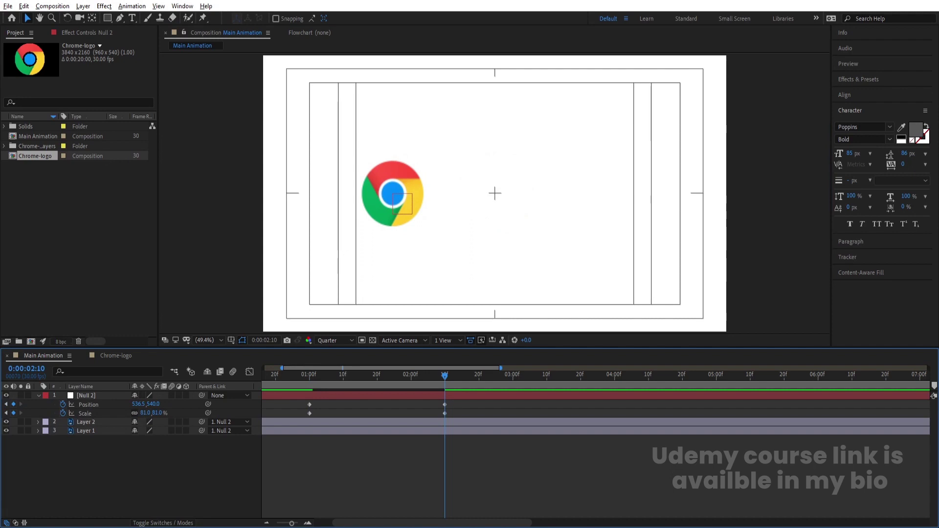
{"action": "left_click", "coordinate": [131, 18]}
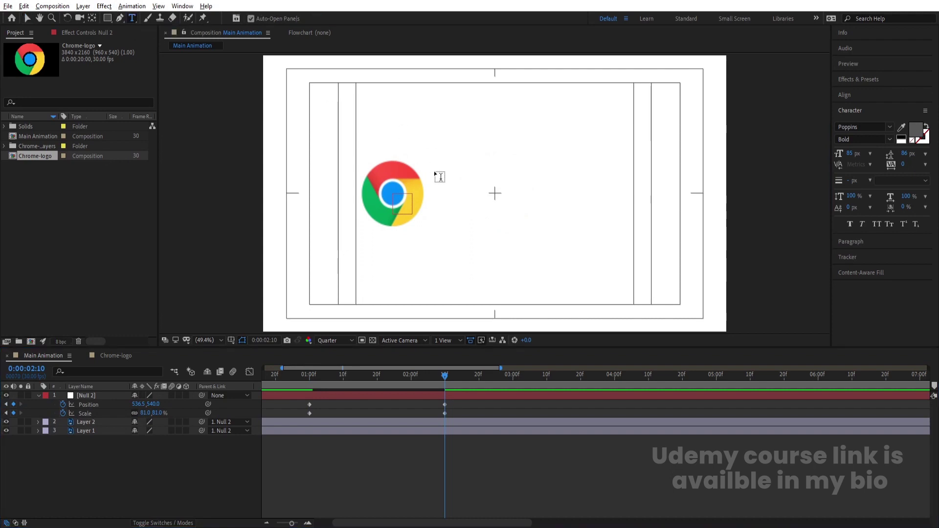
- Create a 'Chrome' text layer right of the logo in the Regular font style
{"action": "left_click", "coordinate": [460, 208]}
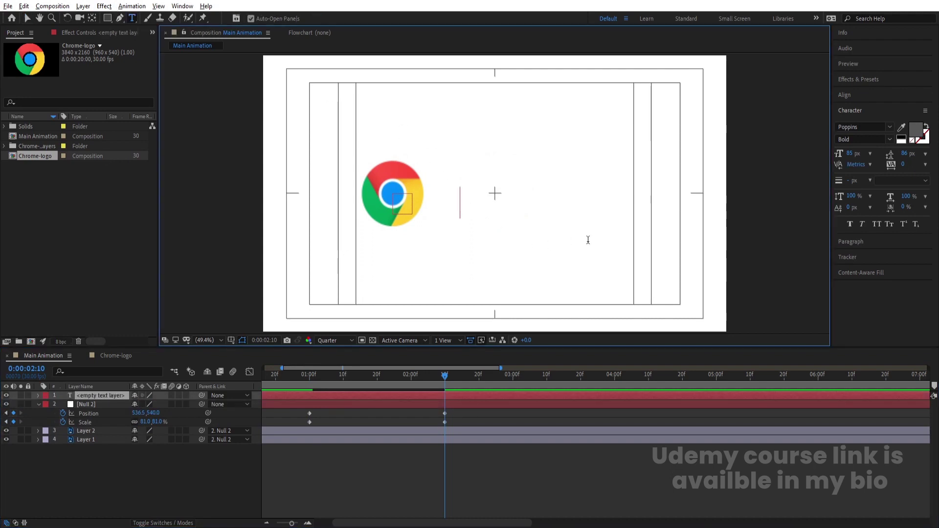
{"action": "type", "text": "Chr"}
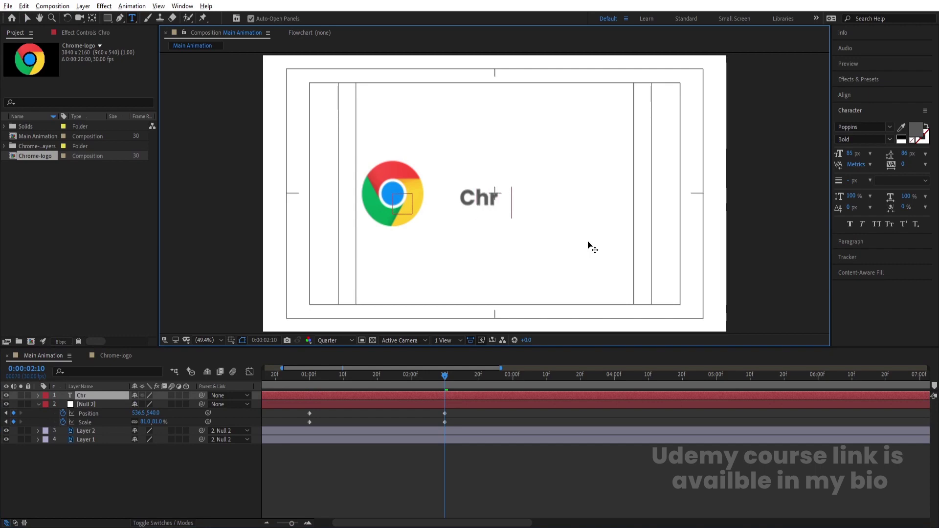
{"action": "type", "text": "ome"}
{"action": "key", "text": "ctrl+a"}
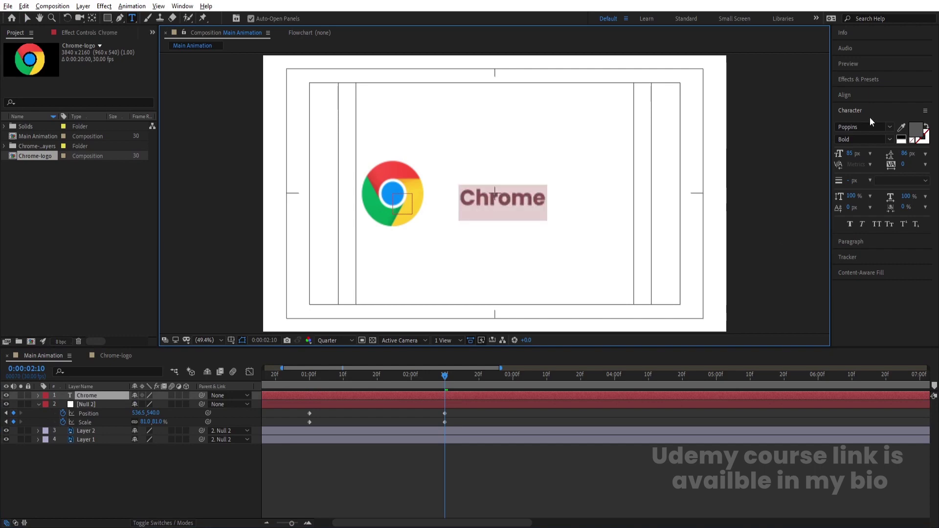
{"action": "left_click", "coordinate": [889, 140]}
{"action": "left_click", "coordinate": [856, 218]}
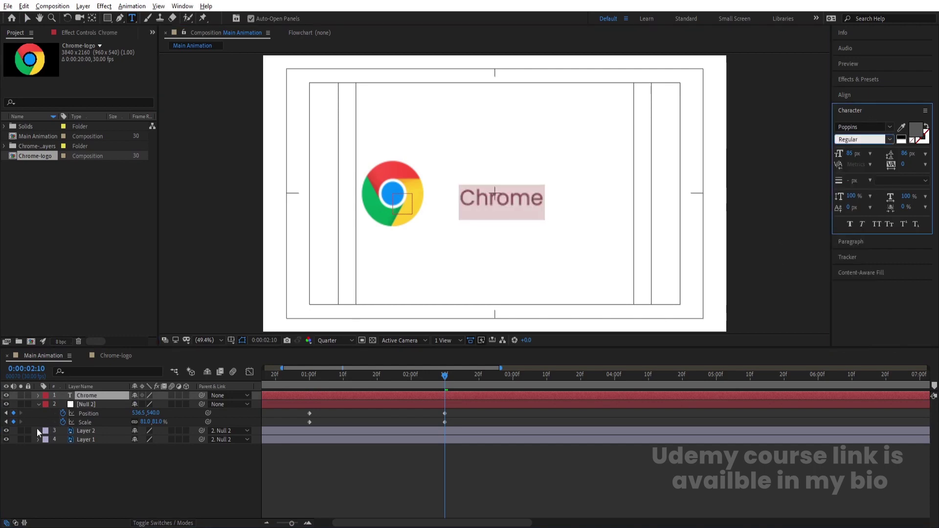
{"action": "left_click", "coordinate": [95, 446]}
- Centre the Chrome text layer horizontally in the composition
{"action": "left_click", "coordinate": [94, 396]}
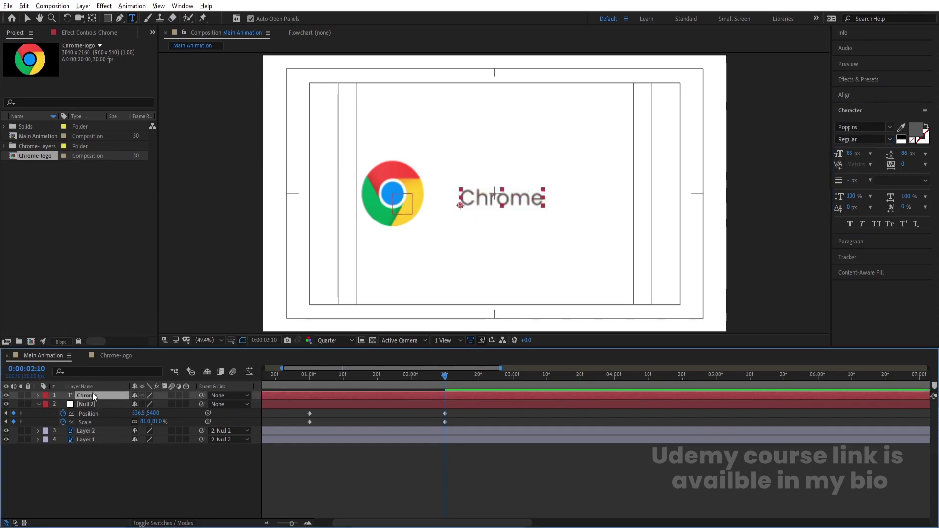
{"action": "left_click", "coordinate": [841, 95]}
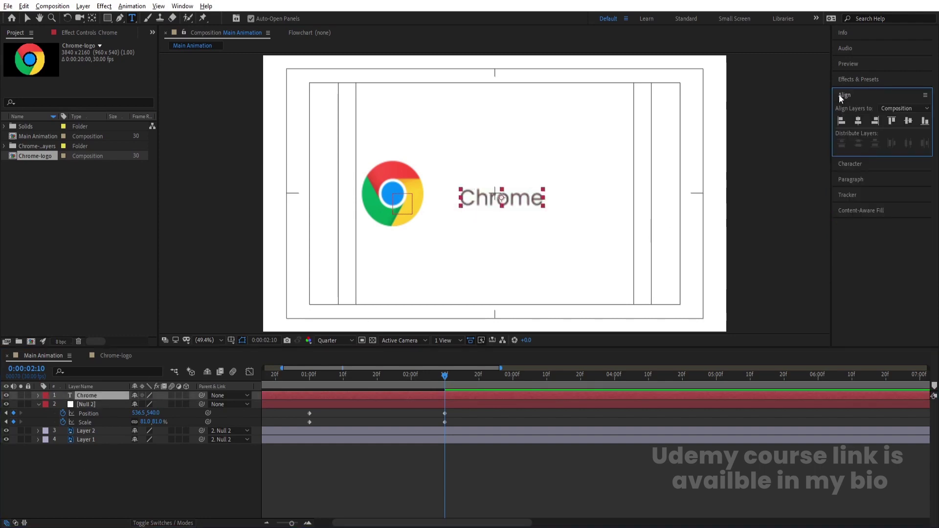
{"action": "left_click", "coordinate": [854, 119]}
- Centre the Chrome text vertically, scale it to 190%, and shift it right beside the logo
{"action": "left_click", "coordinate": [906, 120]}
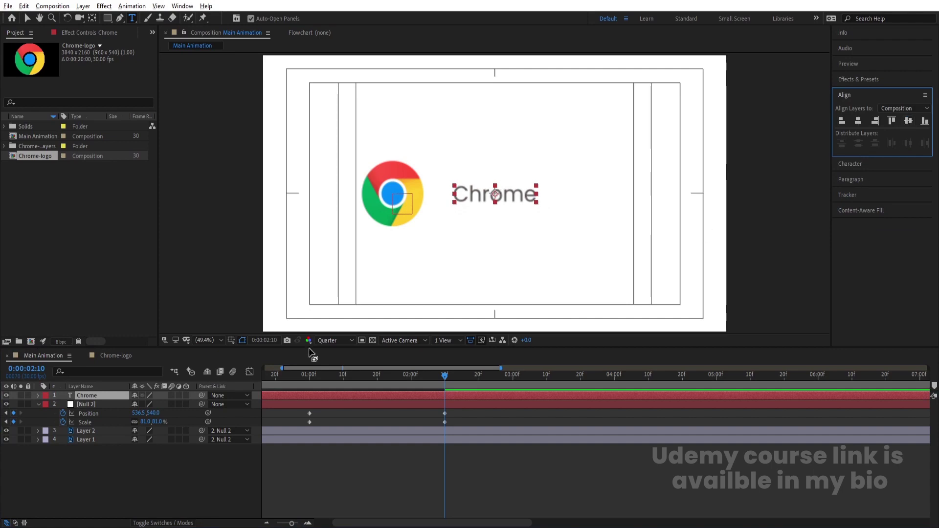
{"action": "key", "text": "s"}
{"action": "left_click_drag", "start_coordinate": [145, 404], "coordinate": [186, 404]}
{"action": "key", "text": "v"}
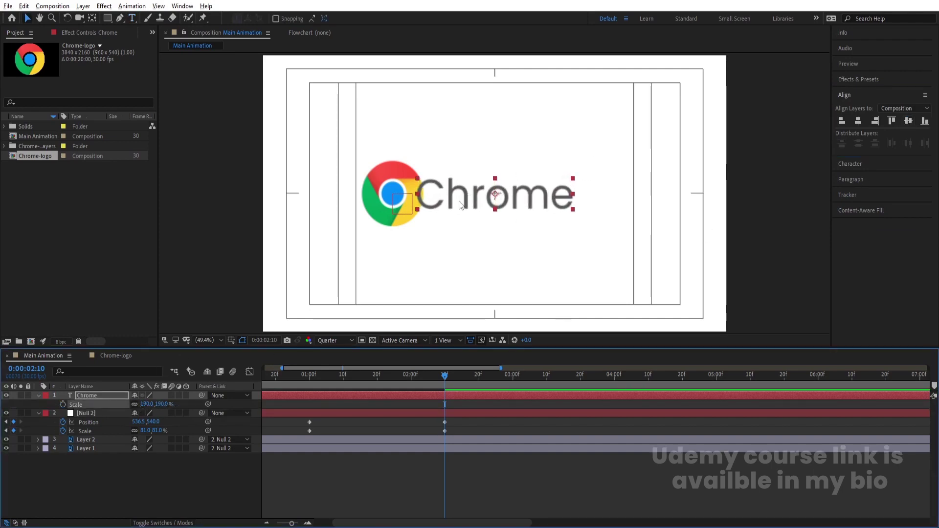
{"action": "left_click_drag", "start_coordinate": [459, 204], "coordinate": [490, 205]}
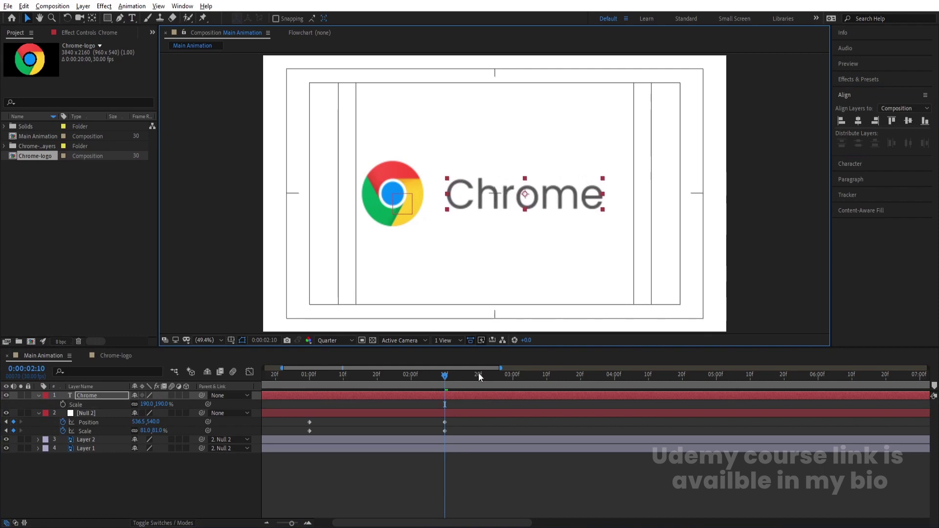
- Nudge Null 2's 2:10 Position keyframe right to 626.5 and shift the Chrome text right
{"action": "left_click", "coordinate": [396, 415]}
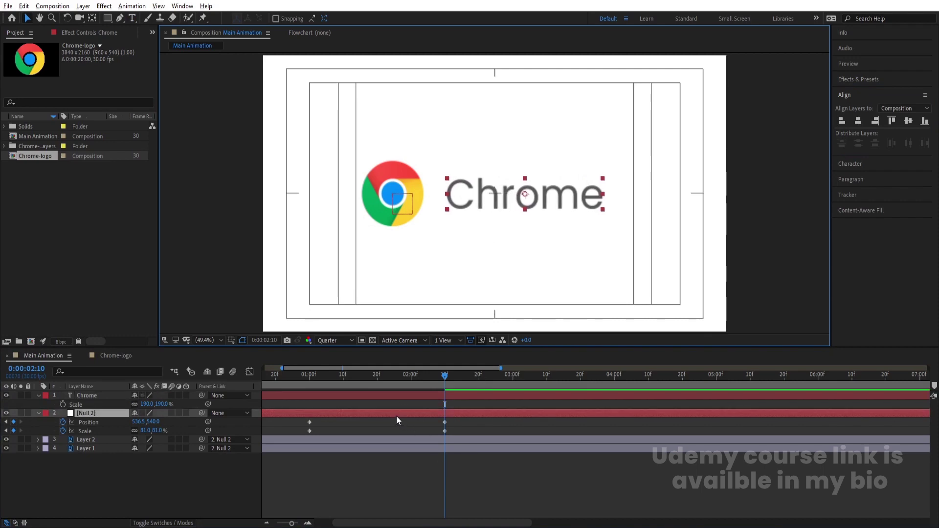
{"action": "left_click", "coordinate": [448, 422]}
{"action": "key", "text": "shift+Right"}
{"action": "key", "text": "shift+Right"}
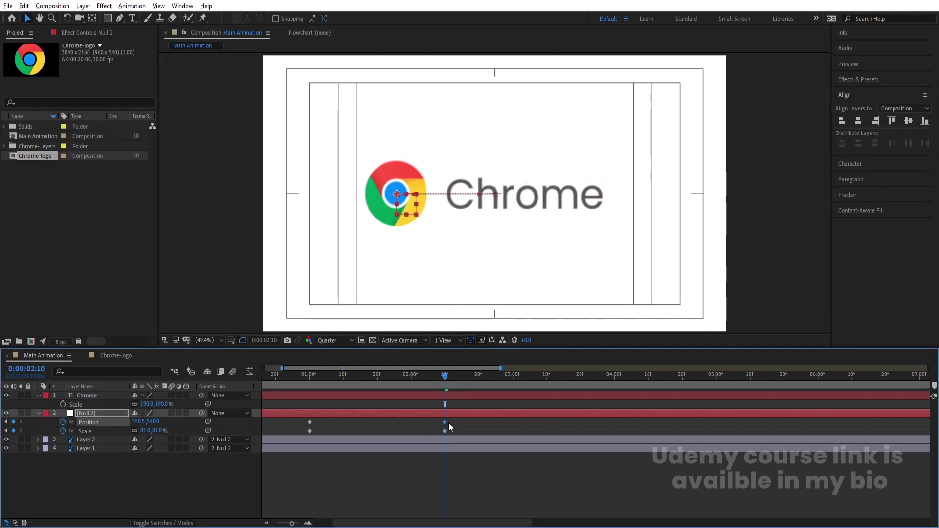
{"action": "key", "text": "shift+Right"}
{"action": "key", "text": "shift+Right"}
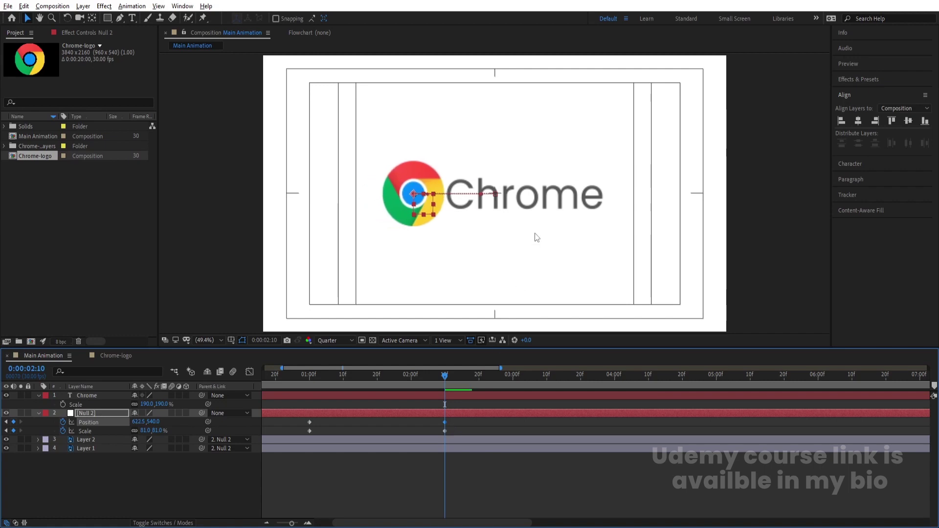
{"action": "left_click", "coordinate": [554, 206]}
{"action": "key", "text": "shift+Right"}
{"action": "key", "text": "shift+Right"}
{"action": "key", "text": "shift+Right"}
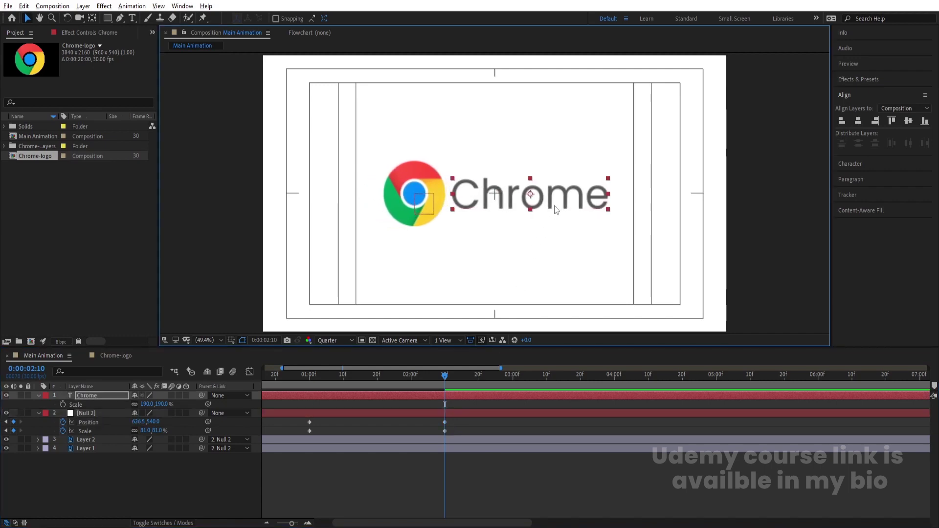
{"action": "key", "text": "shift+Right"}
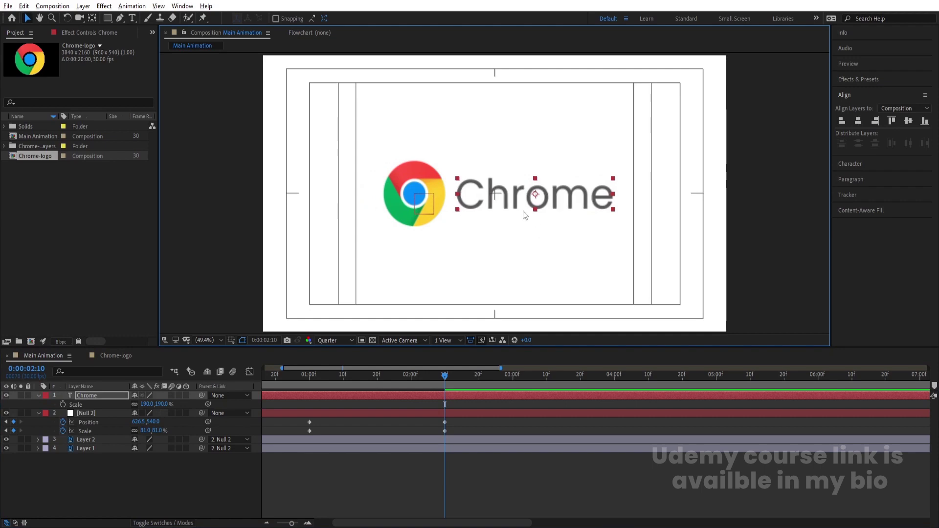
- Apply Easy Ease (F9) to Null 2's Position and Scale keyframes
{"action": "left_click", "coordinate": [329, 419]}
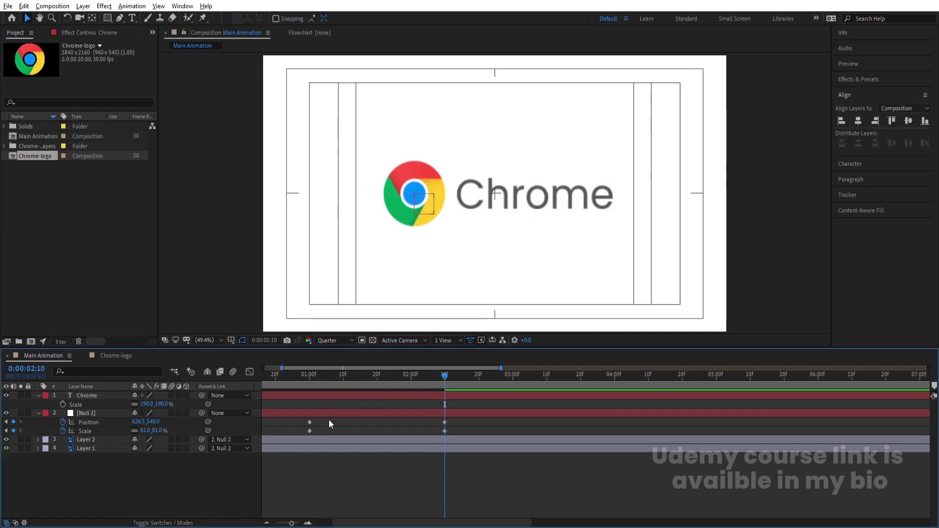
{"action": "key", "text": "j"}
{"action": "left_click_drag", "start_coordinate": [302, 418], "coordinate": [474, 441]}
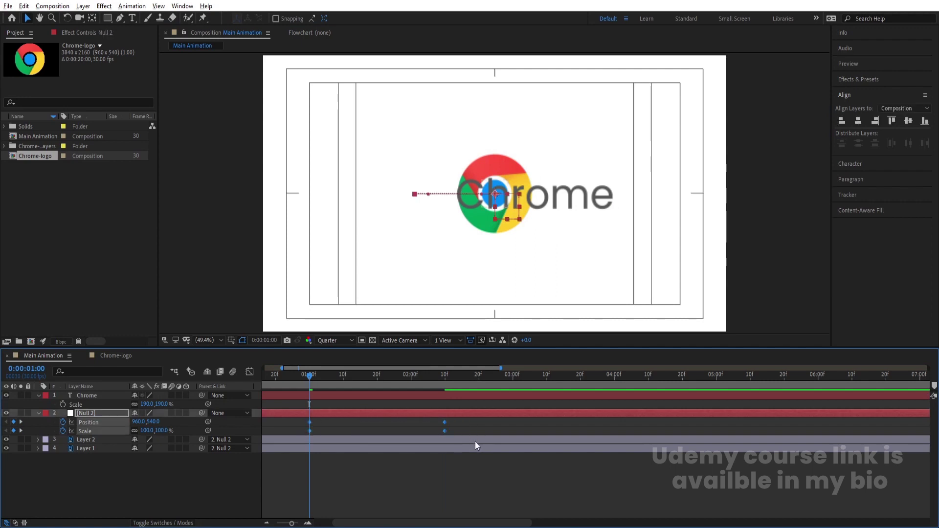
{"action": "key", "text": "F9"}
- Preview the eased logo slide twice, then reselect the null layer
{"action": "key", "text": "space"}
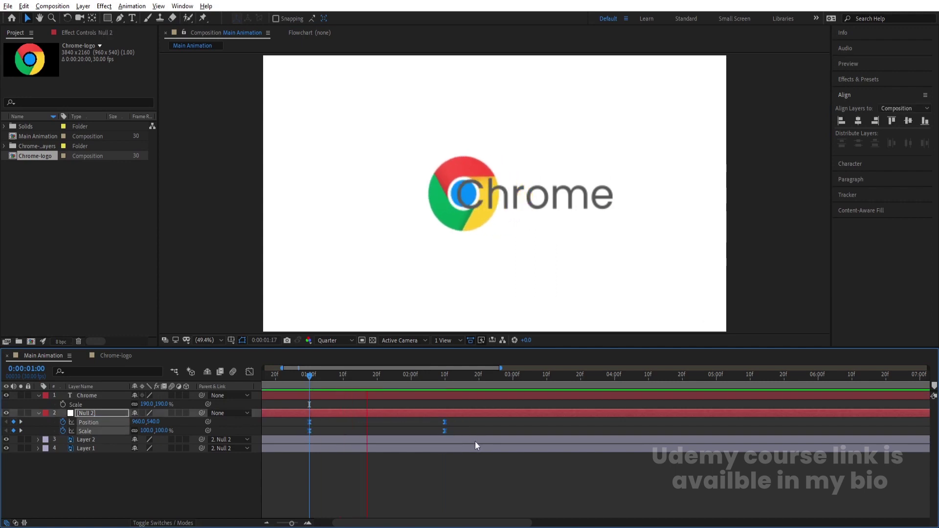
{"action": "key", "text": "space"}
{"action": "left_click", "coordinate": [407, 424]}
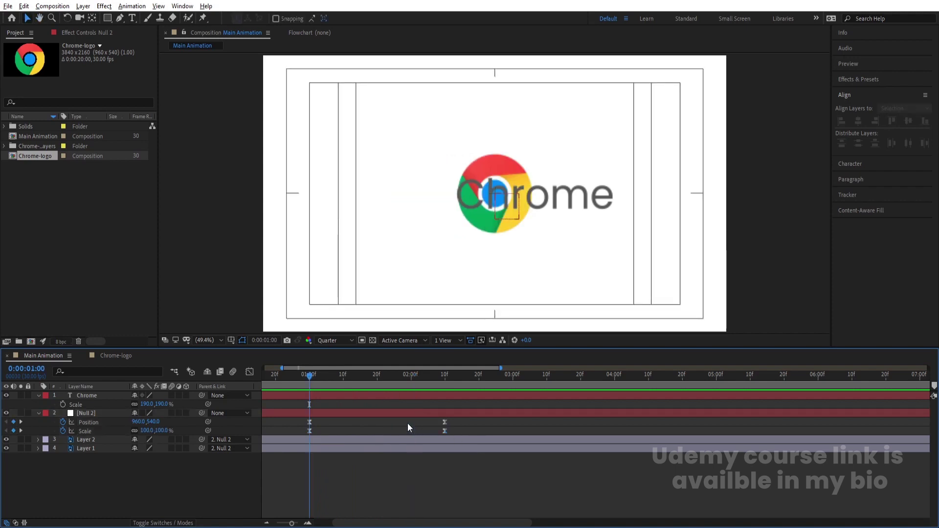
{"action": "key", "text": "space"}
{"action": "key", "text": "space"}
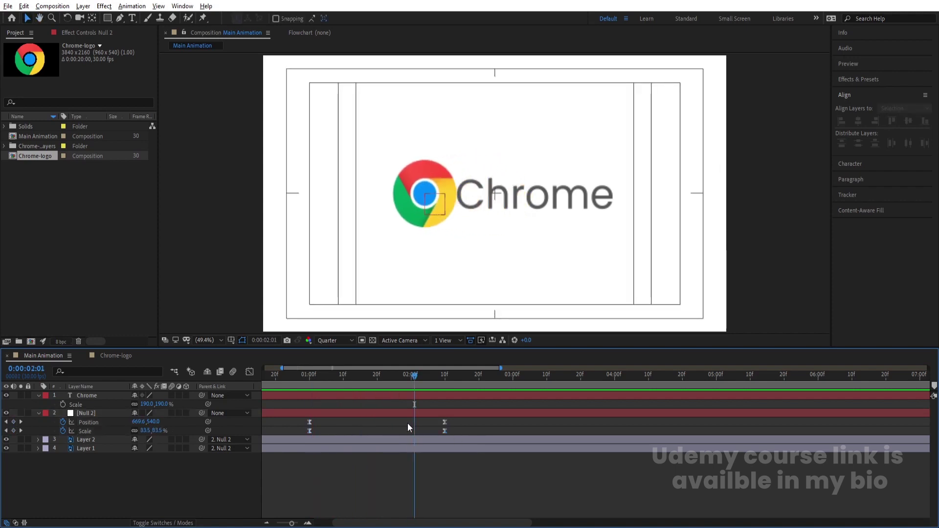
{"action": "key", "text": "space"}
{"action": "key", "text": "space"}
{"action": "left_click", "coordinate": [108, 448]}
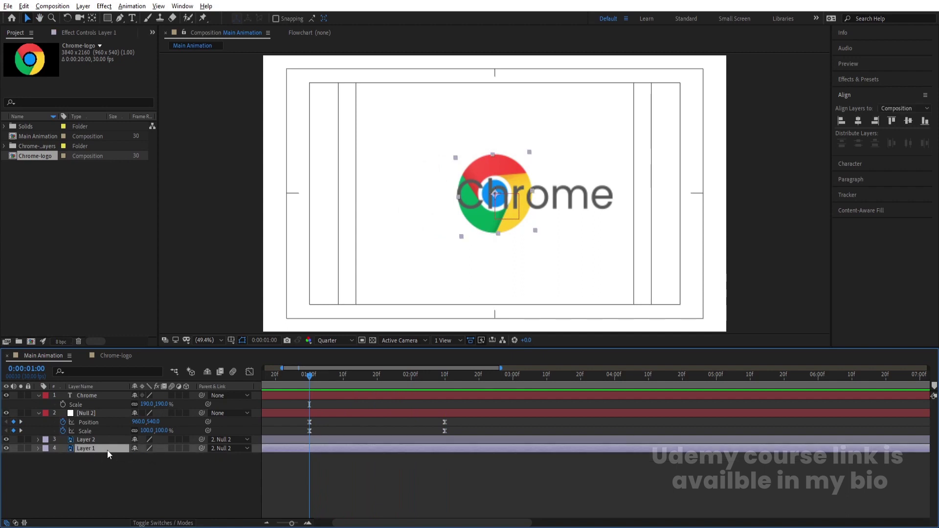
{"action": "left_click", "coordinate": [95, 413]}
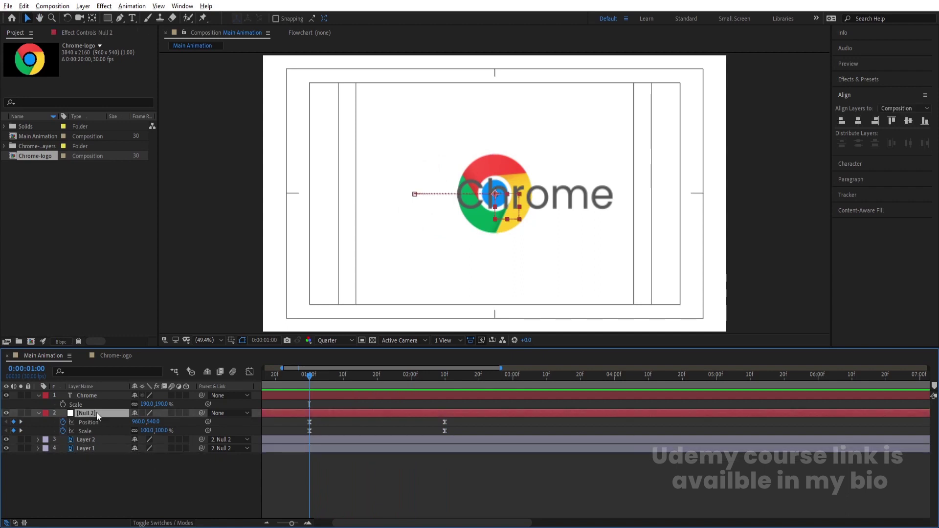
- Keyframe Null 2's Rotation from 0 at 01:00 to -1 revolution at 02:10
{"action": "key", "text": "r"}
{"action": "left_click", "coordinate": [62, 422]}
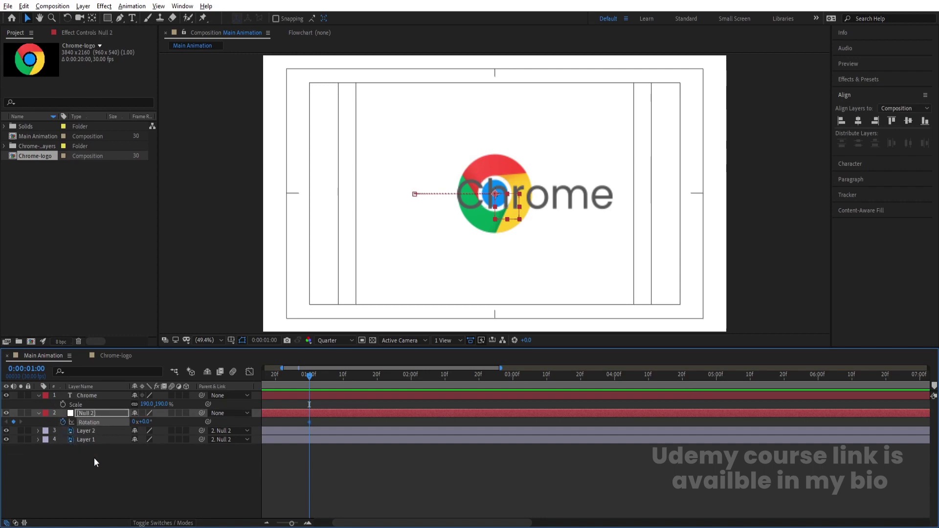
{"action": "key", "text": "u"}
{"action": "key", "text": "k"}
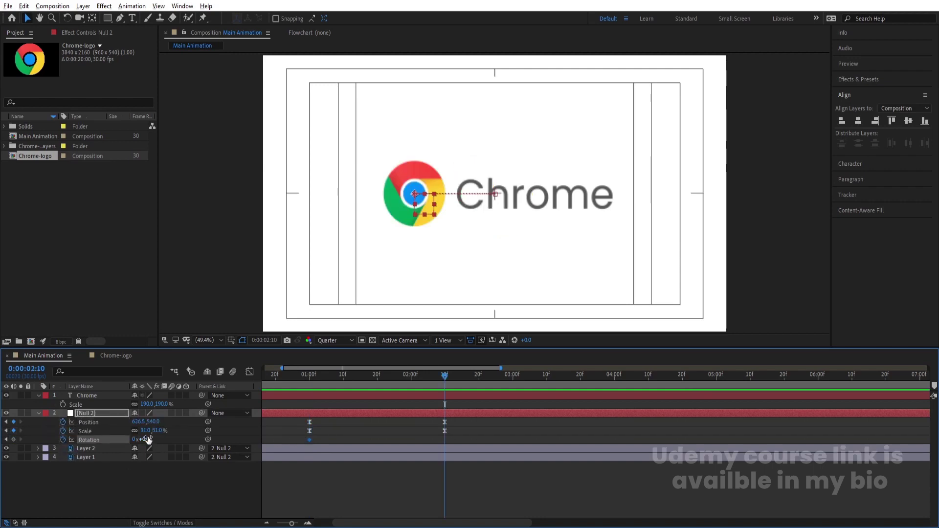
{"action": "left_click_drag", "start_coordinate": [147, 439], "coordinate": [132, 446]}
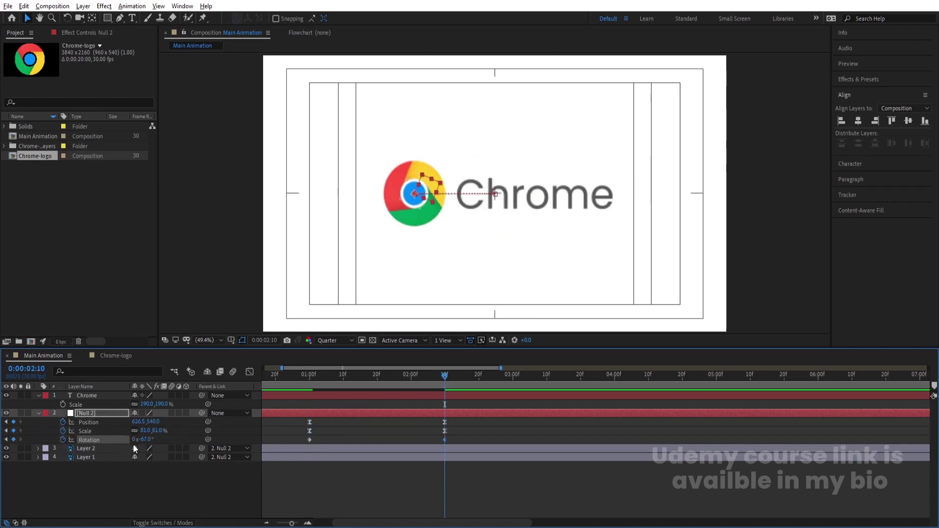
{"action": "key", "text": "ctrl+z"}
{"action": "left_click", "coordinate": [134, 439]}
{"action": "type", "text": "-"}
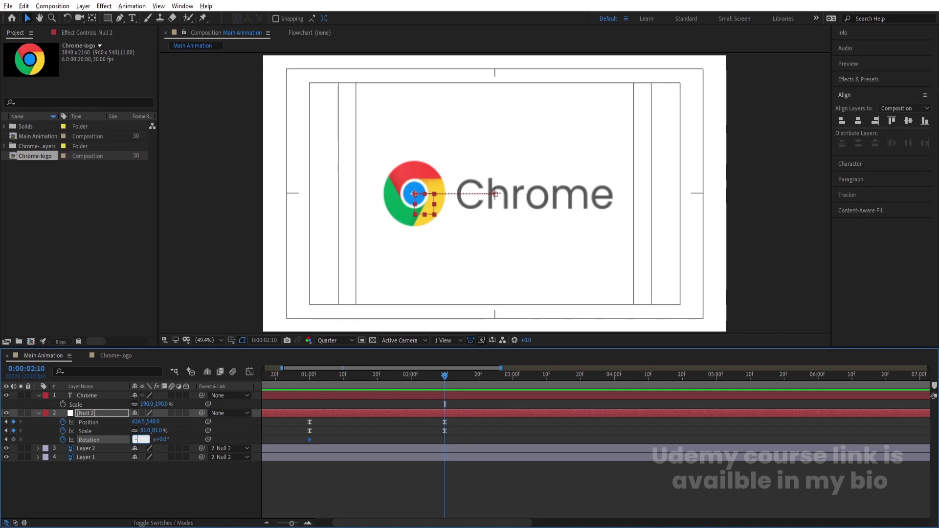
{"action": "type", "text": "1"}
{"action": "key", "text": "Return"}
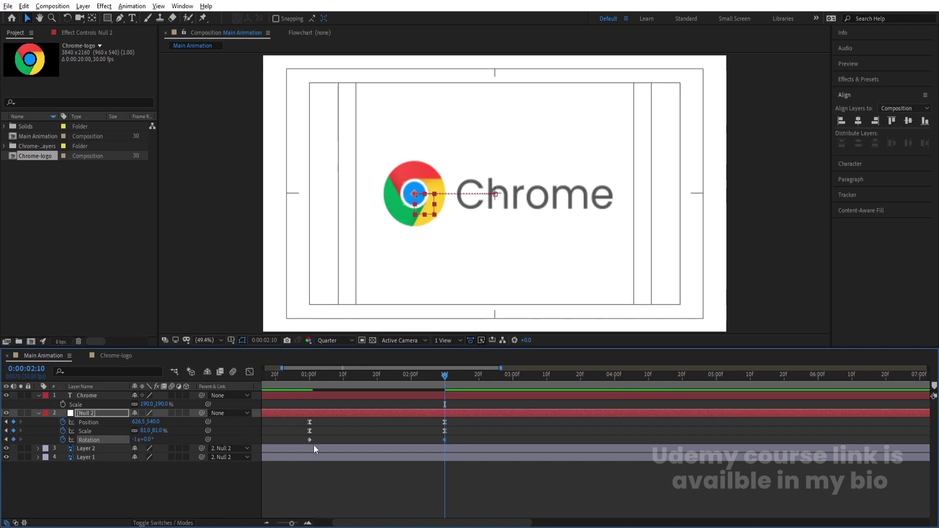
- Select all Null 2 keyframes, preview the spinning logo, and reconfirm the revolutions value
{"action": "key", "text": "j"}
{"action": "left_click_drag", "start_coordinate": [301, 439], "coordinate": [515, 463]}
{"action": "key", "text": "space"}
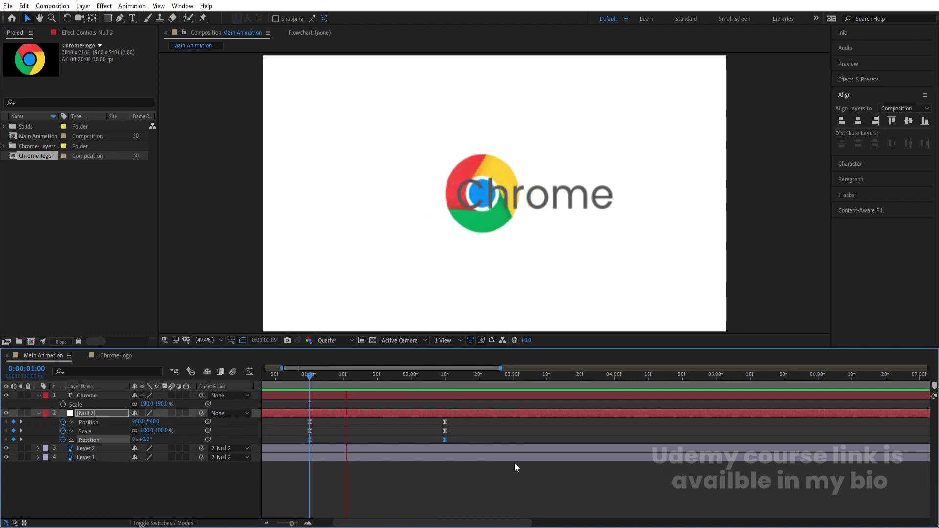
{"action": "key", "text": "space"}
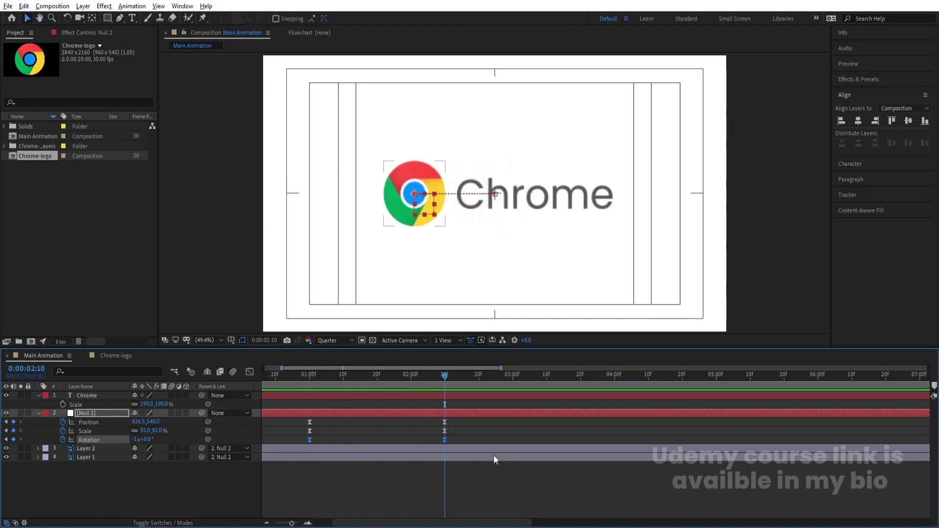
{"action": "key", "text": "space"}
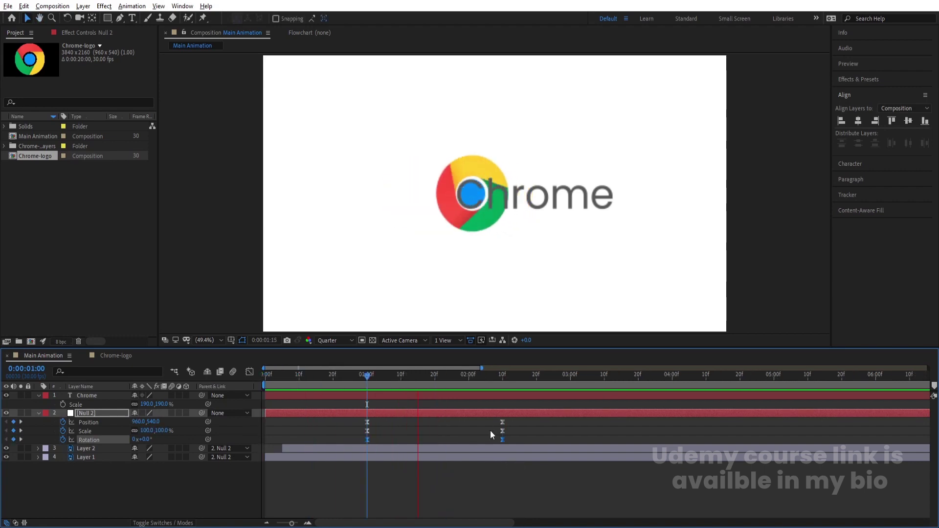
{"action": "key", "text": "space"}
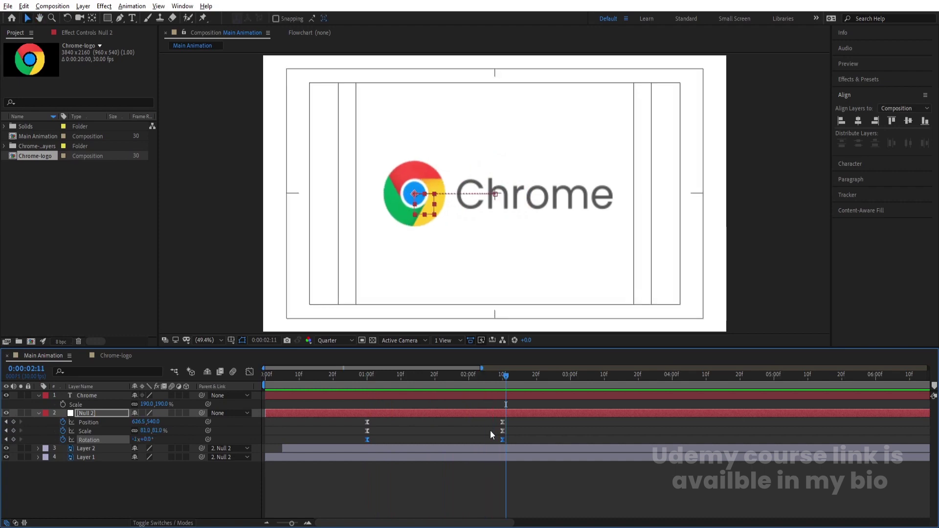
{"action": "left_click", "coordinate": [510, 431]}
{"action": "left_click", "coordinate": [135, 439]}
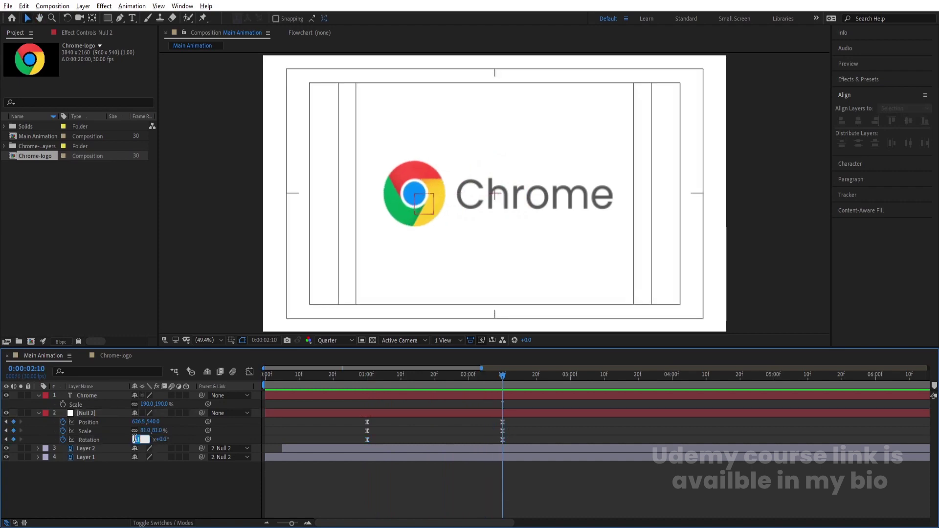
{"action": "key", "text": "Return"}
- Select Null 2's 01:00 and 02:10 keyframes and inspect them in the speed graph
{"action": "left_click", "coordinate": [365, 380]}
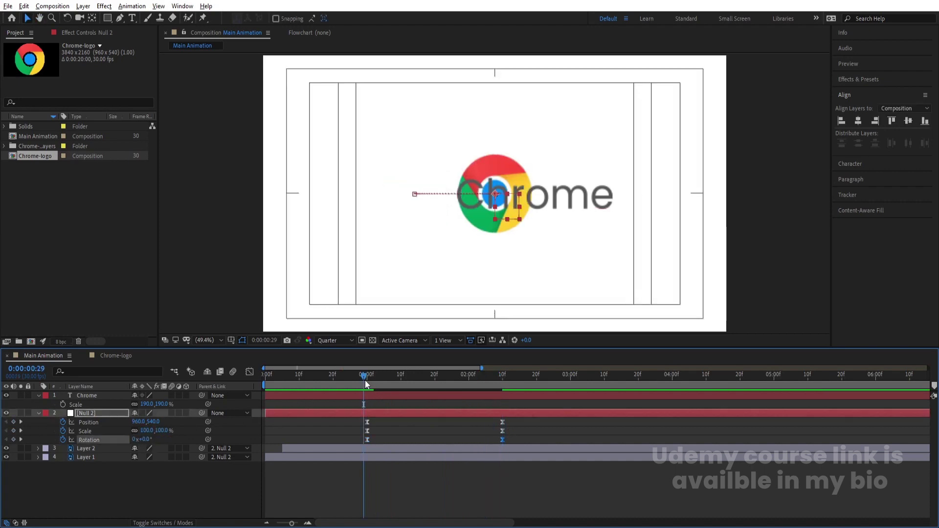
{"action": "key", "text": "k"}
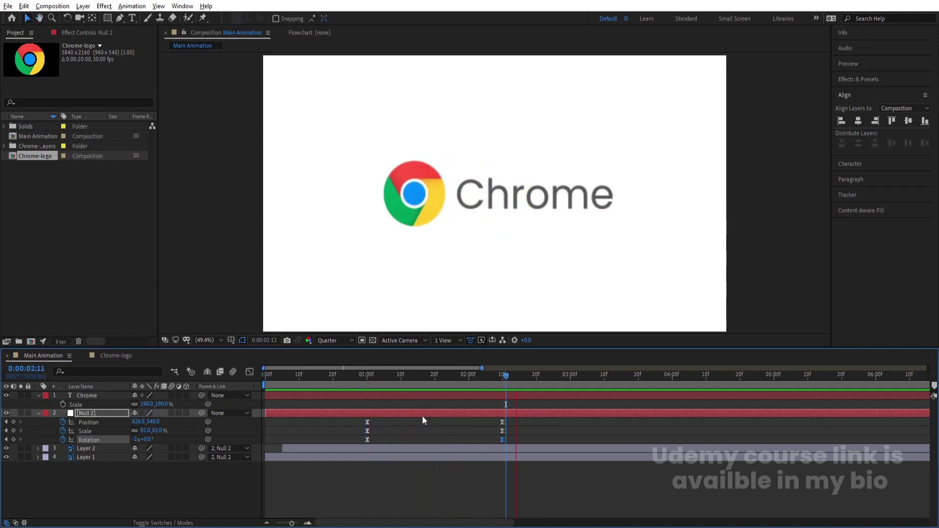
{"action": "key", "text": "space"}
{"action": "key", "text": "space"}
{"action": "key", "text": "j"}
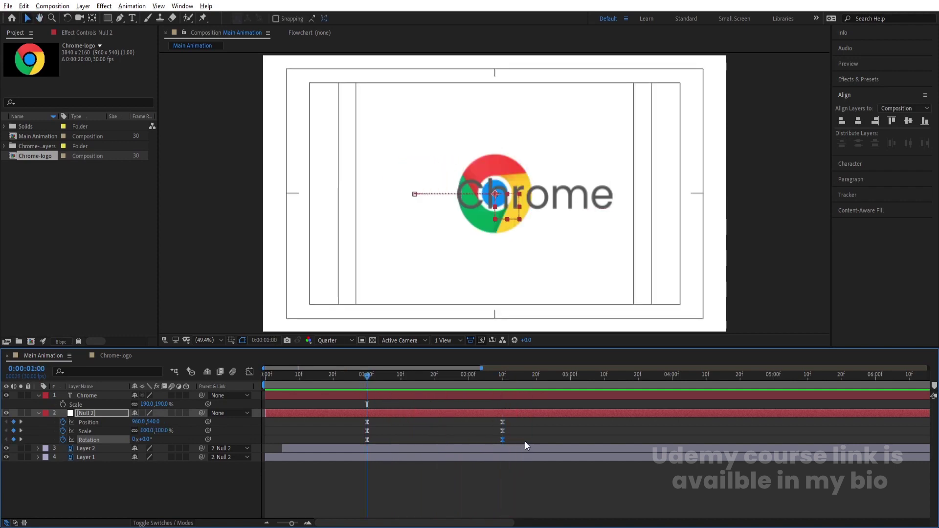
{"action": "left_click_drag", "start_coordinate": [524, 442], "coordinate": [358, 396]}
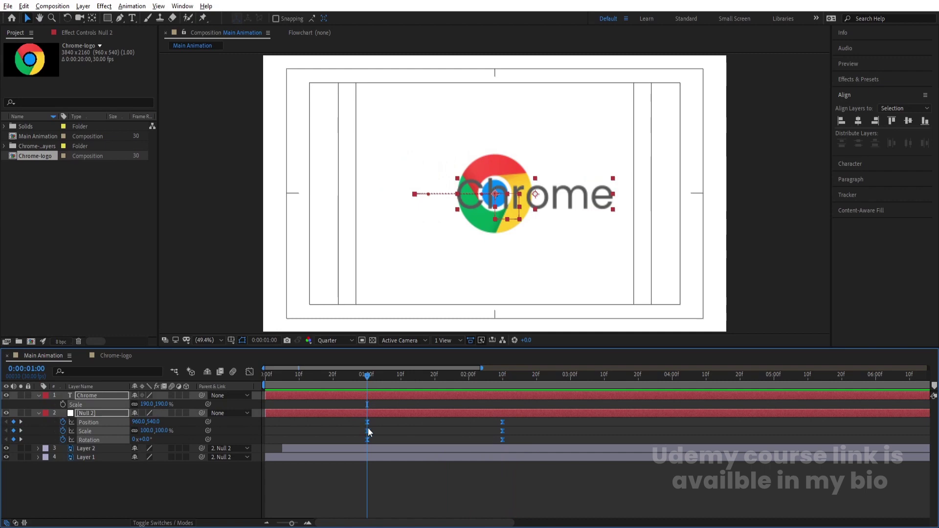
{"action": "left_click", "coordinate": [249, 371]}
{"action": "left_click_drag", "start_coordinate": [336, 413], "coordinate": [415, 430]}
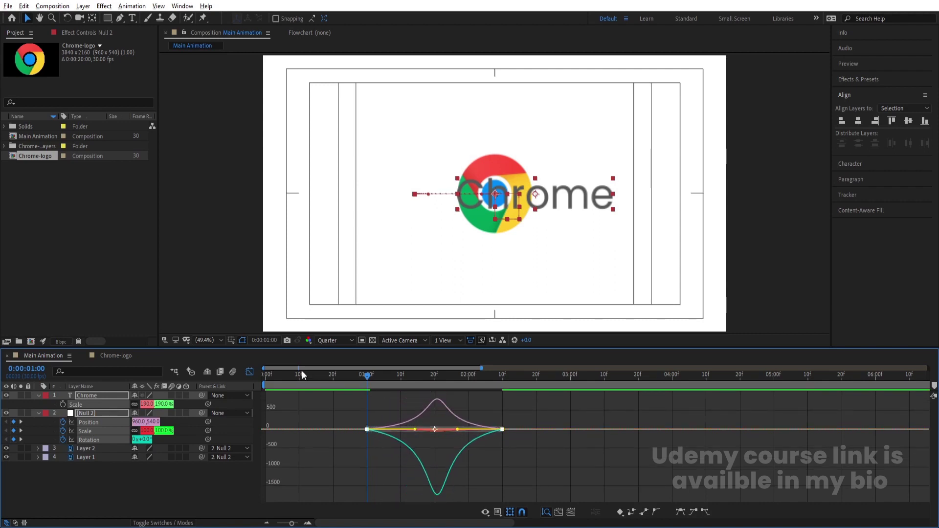
{"action": "left_click", "coordinate": [250, 372]}
- Drag Null 2's ending keyframes later to about 2:20 and preview the retimed animation
{"action": "left_click_drag", "start_coordinate": [280, 374], "coordinate": [249, 383]}
{"action": "key", "text": "space"}
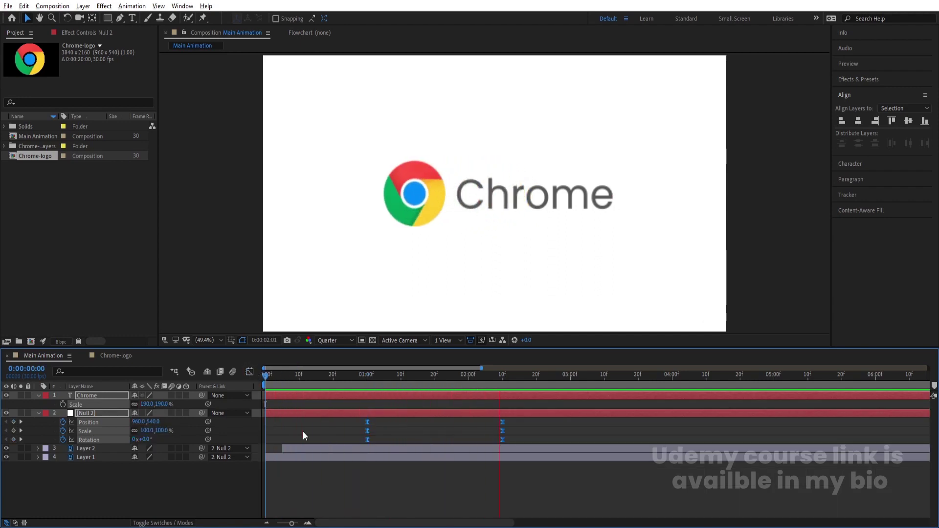
{"action": "key", "text": "space"}
{"action": "left_click", "coordinate": [429, 432]}
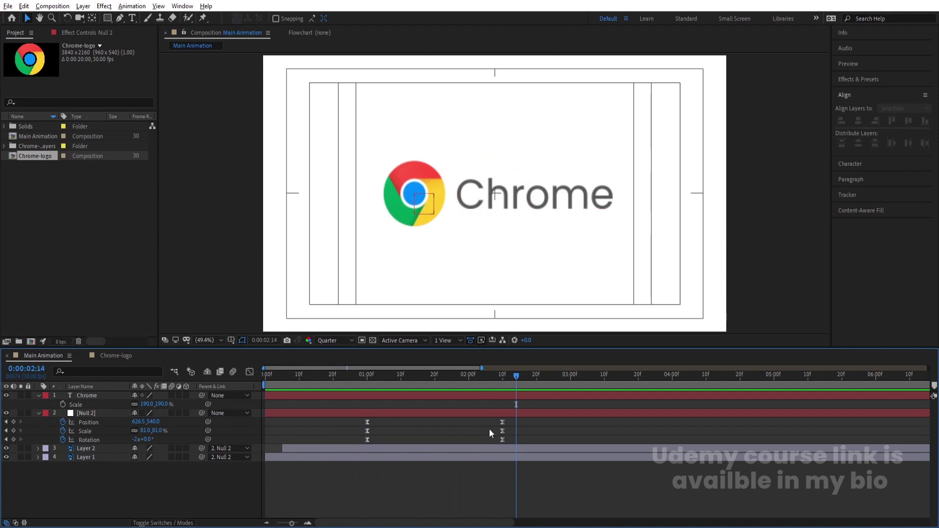
{"action": "left_click_drag", "start_coordinate": [489, 419], "coordinate": [536, 424]}
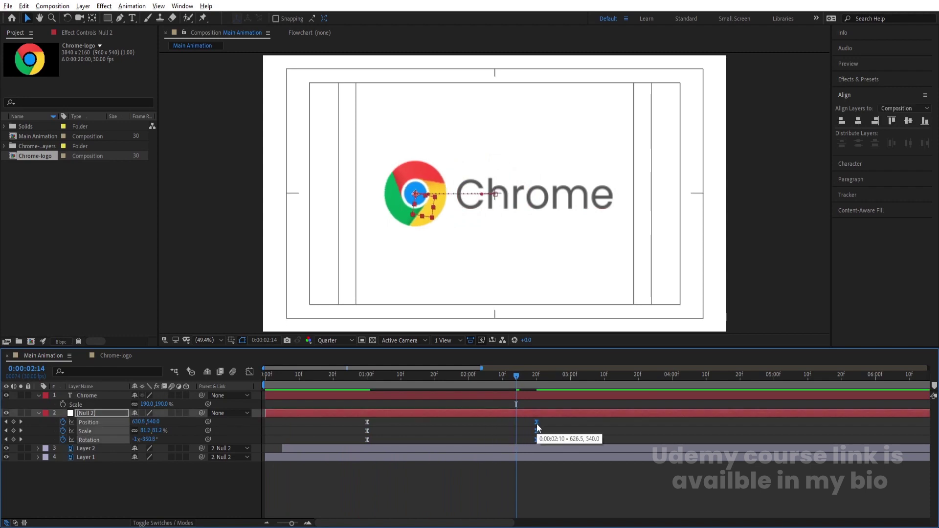
{"action": "left_click_drag", "start_coordinate": [383, 371], "coordinate": [364, 378]}
{"action": "key", "text": "space"}
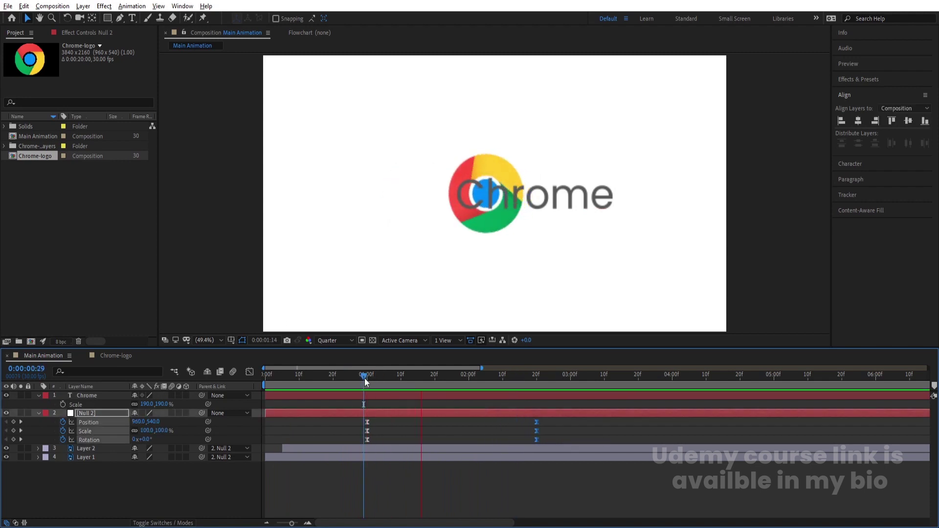
- Enable motion blur on Layer 1 and Layer 2 and on the composition
{"action": "key", "text": "space"}
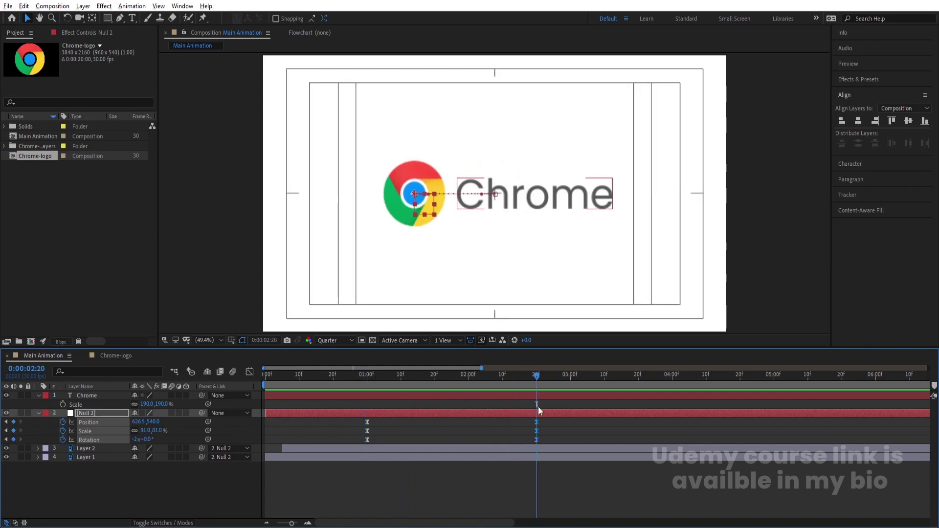
{"action": "key", "text": "space"}
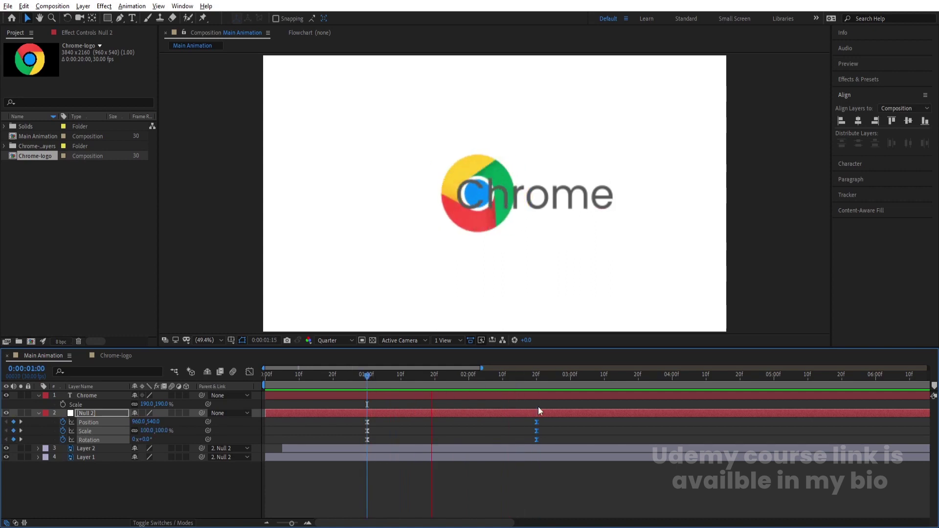
{"action": "key", "text": "space"}
{"action": "key", "text": "F2"}
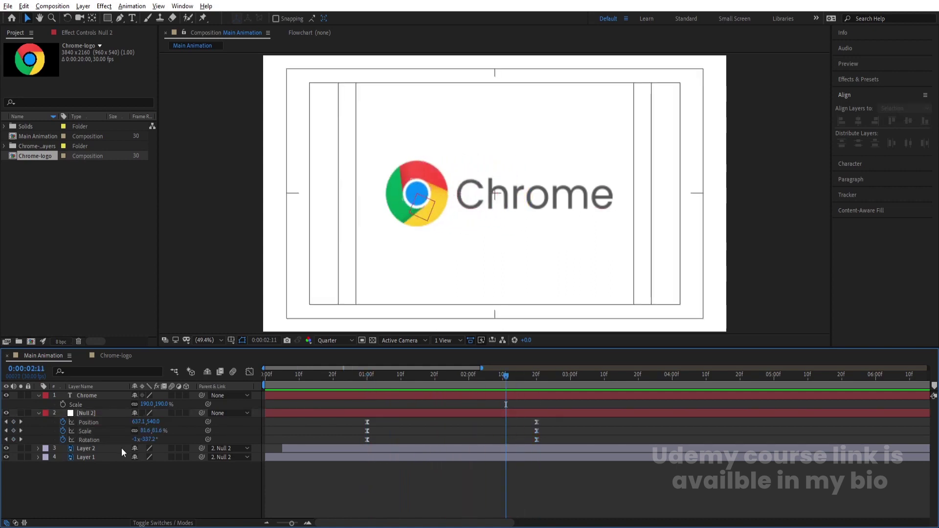
{"action": "left_click", "coordinate": [81, 450]}
{"action": "left_click", "coordinate": [94, 458], "text": "shift"}
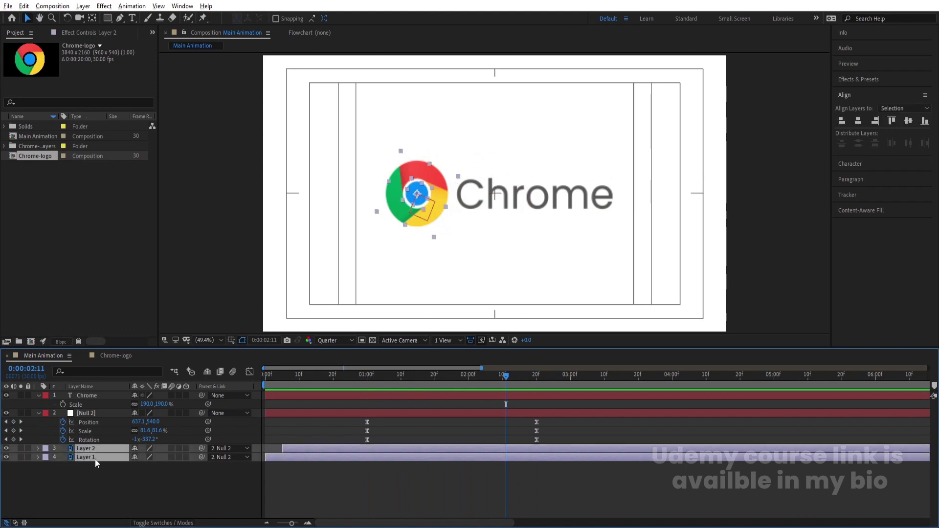
{"action": "left_click", "coordinate": [172, 452]}
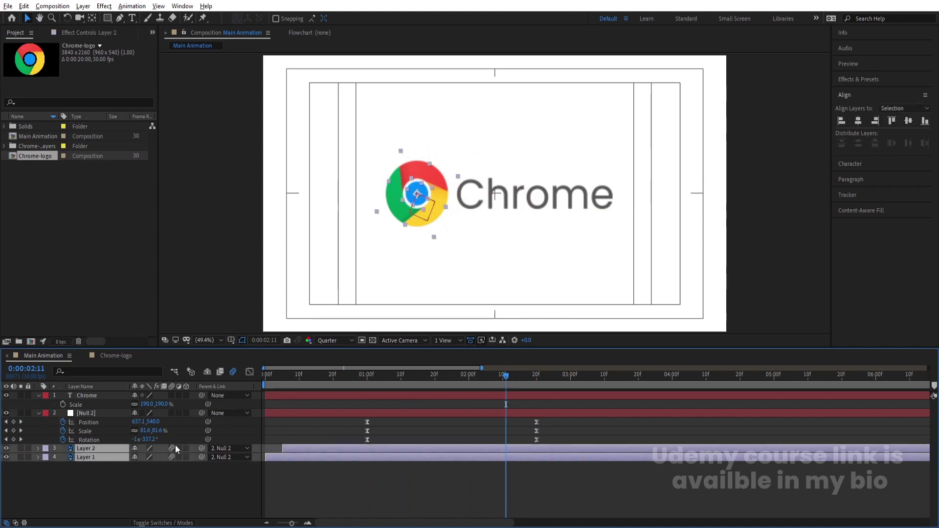
{"action": "left_click", "coordinate": [196, 466]}
- Preview the motion-blurred animation, then select the Chrome text at the 2:20 keyframe
{"action": "key", "text": "space"}
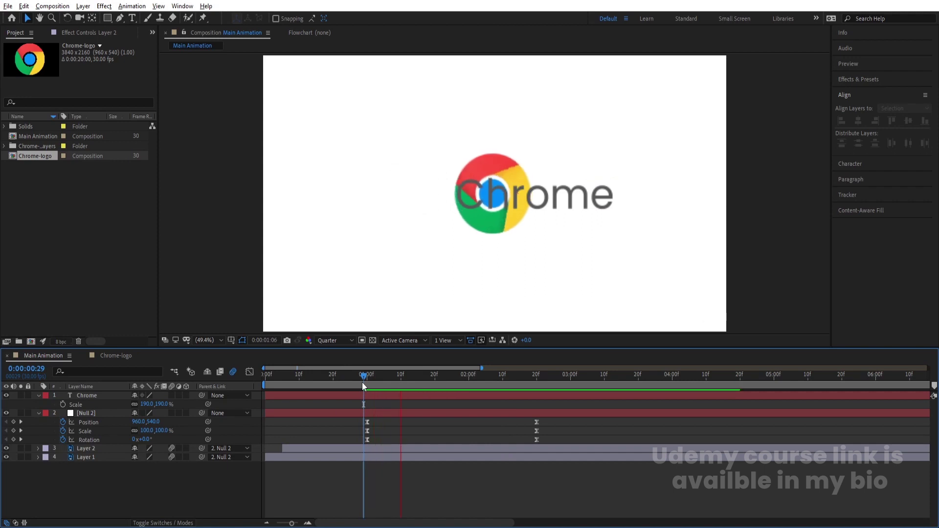
{"action": "left_click", "coordinate": [471, 341]}
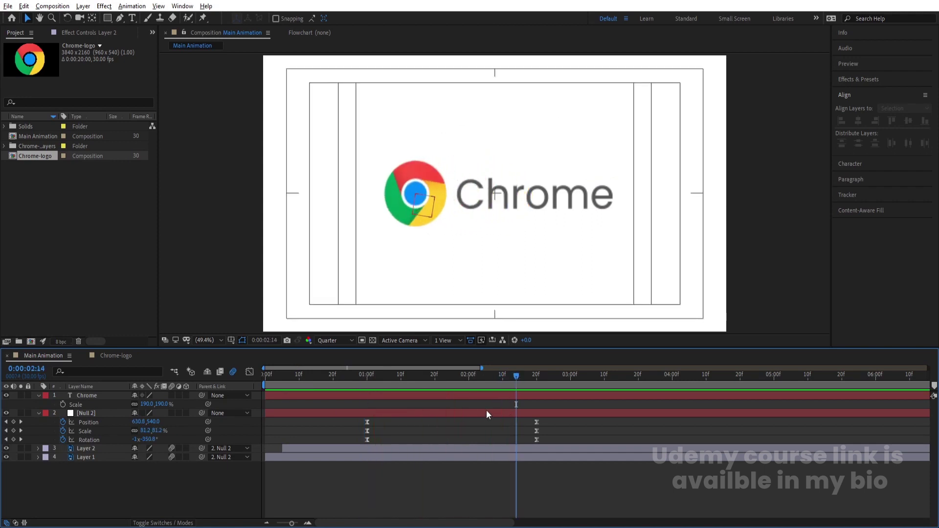
{"action": "key", "text": "k"}
{"action": "left_click", "coordinate": [489, 207]}
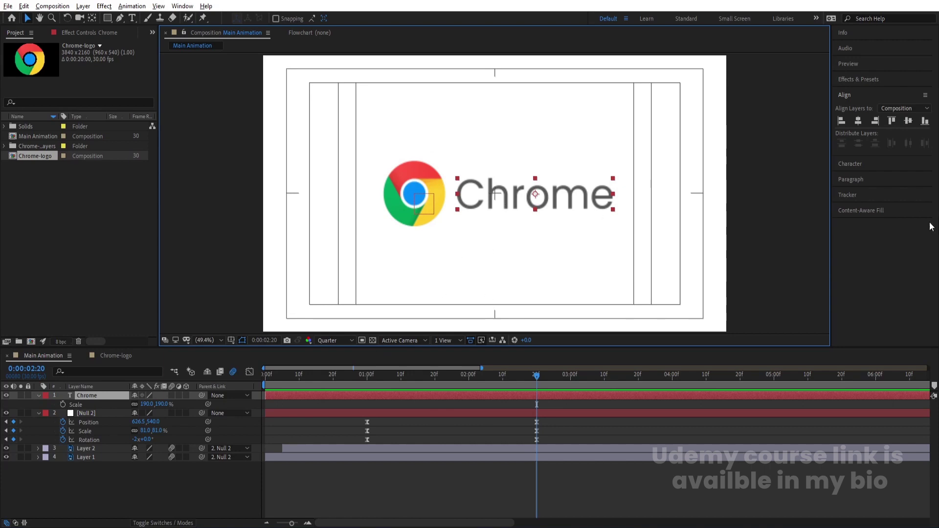
- Set the Chrome text fill colour to red, FF0000
{"action": "left_click", "coordinate": [851, 164]}
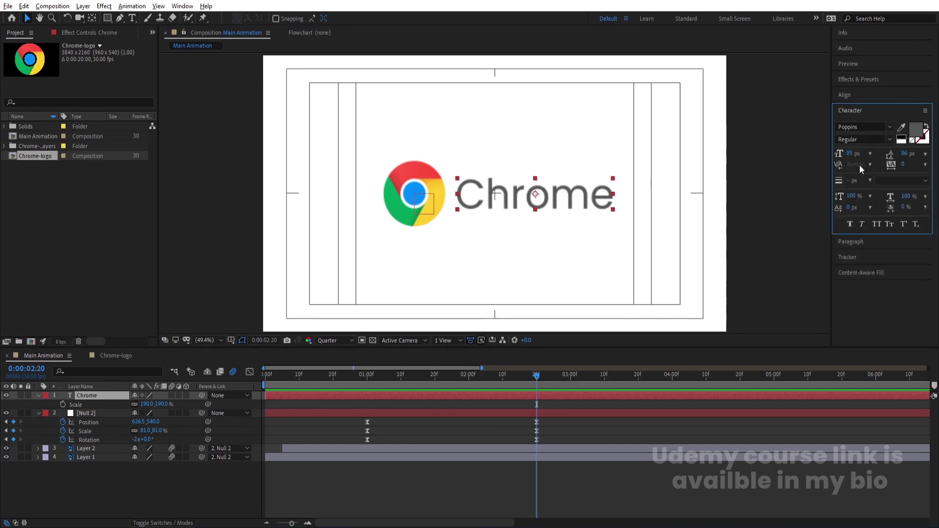
{"action": "left_click", "coordinate": [916, 129]}
{"action": "type", "text": "FF0000"}
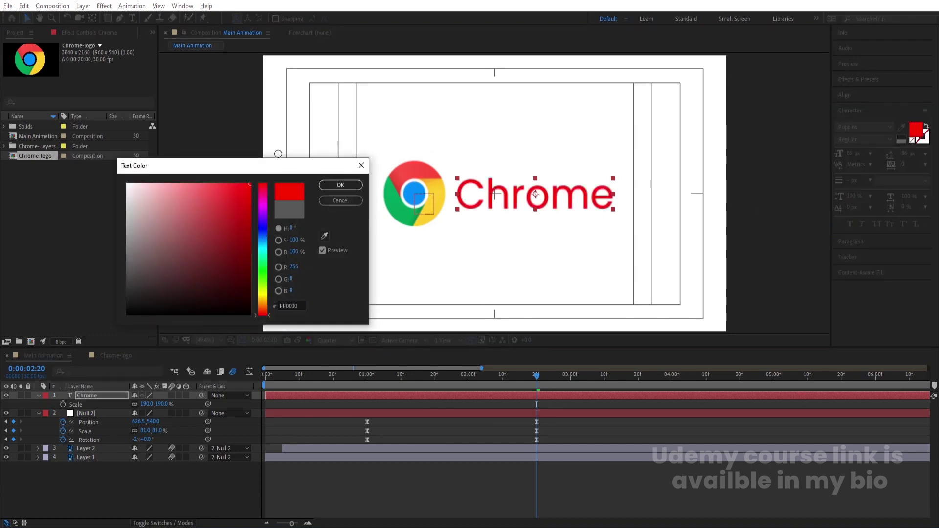
{"action": "left_click", "coordinate": [333, 188]}
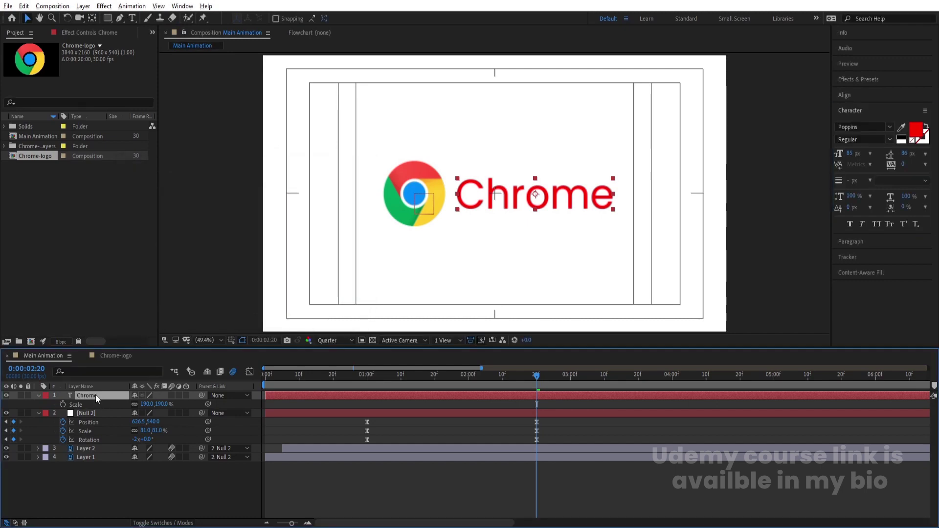
- Duplicate the Chrome layer and trim it to a black 'C'
{"action": "key", "text": "ctrl+d"}
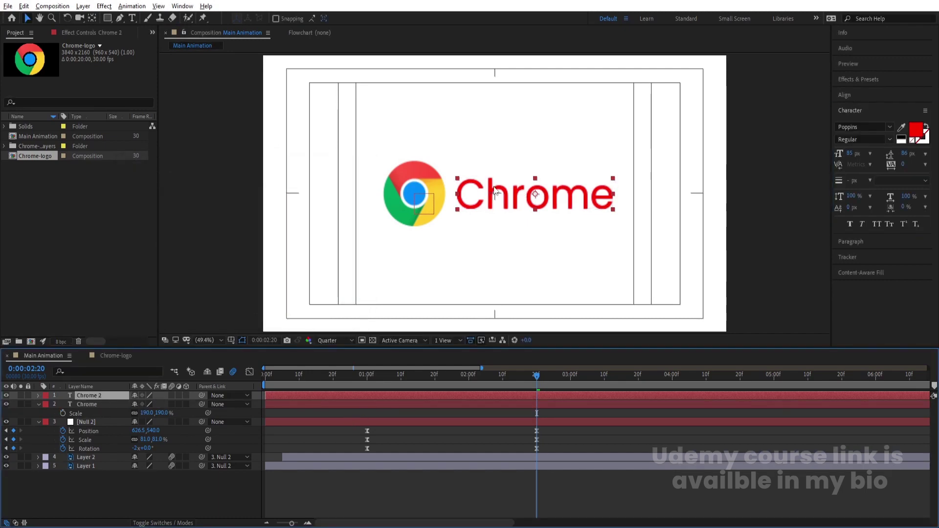
{"action": "double_click", "coordinate": [492, 186]}
{"action": "left_click_drag", "start_coordinate": [486, 194], "coordinate": [618, 194]}
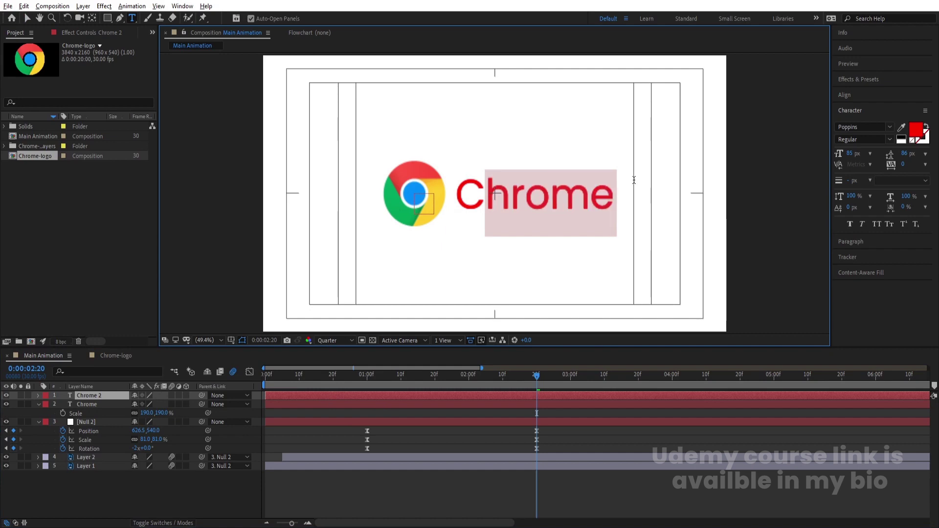
{"action": "key", "text": "BackSpace"}
{"action": "left_click", "coordinate": [113, 400]}
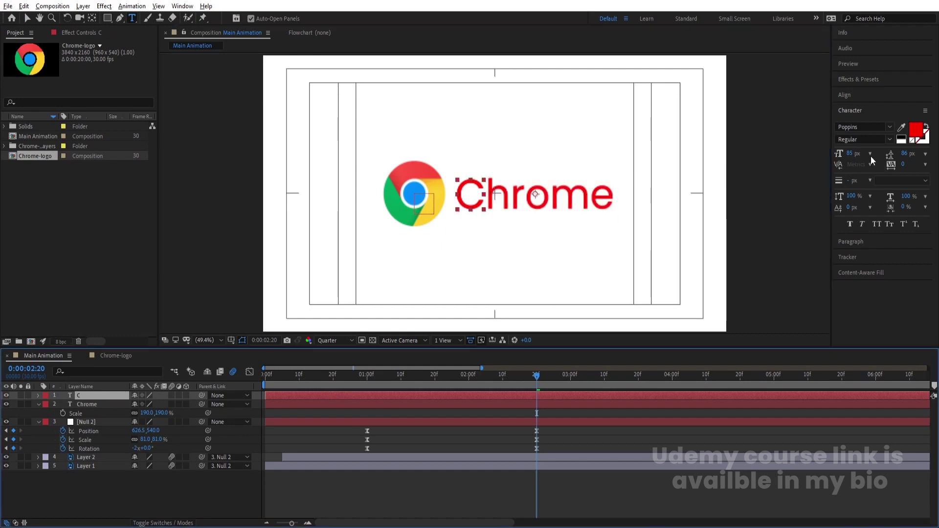
{"action": "left_click", "coordinate": [901, 139]}
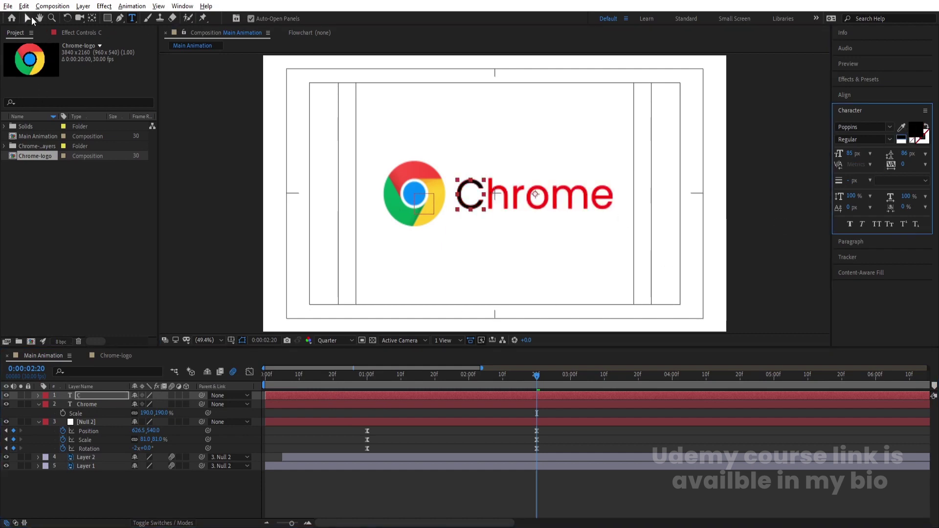
{"action": "left_click", "coordinate": [28, 17]}
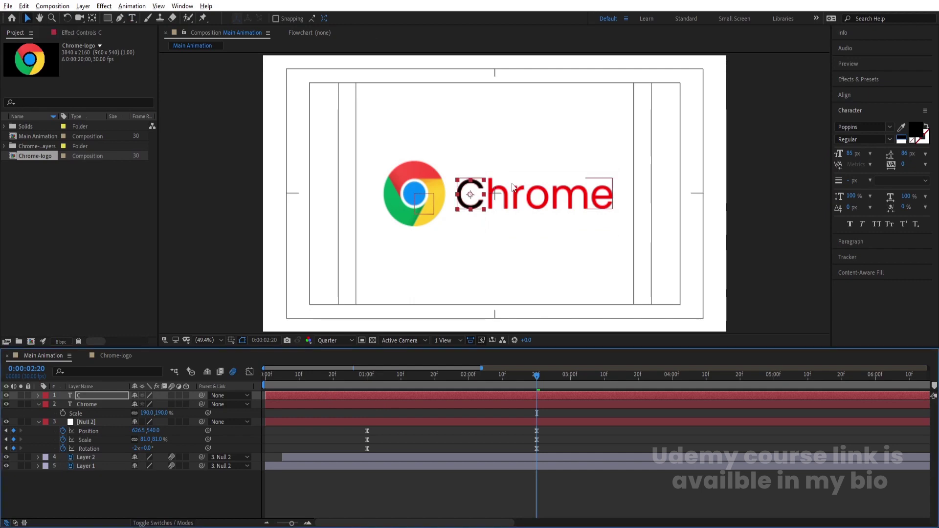
- Duplicate the C layer, move it over the h, and retype it as 'h'
{"action": "key", "text": "ctrl+d"}
{"action": "left_click_drag", "start_coordinate": [471, 198], "coordinate": [492, 200]}
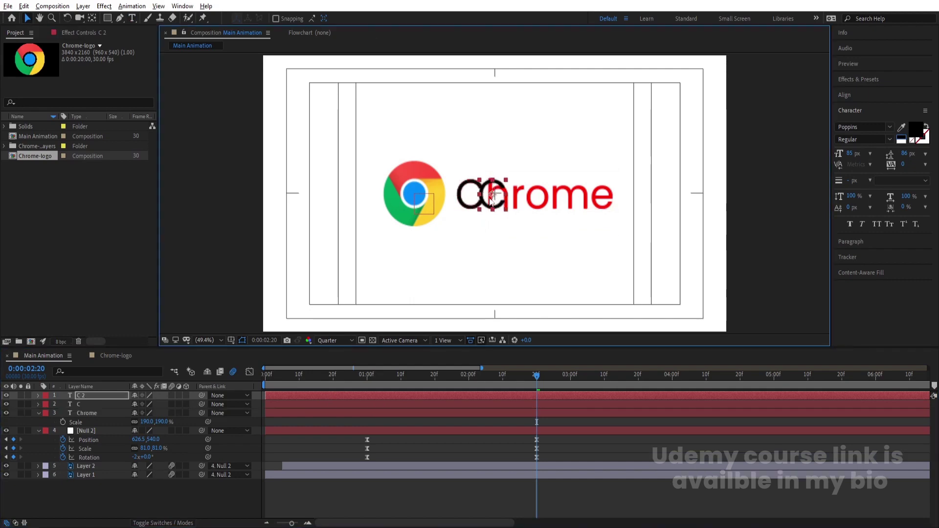
{"action": "double_click", "coordinate": [491, 197]}
{"action": "type", "text": "h"}
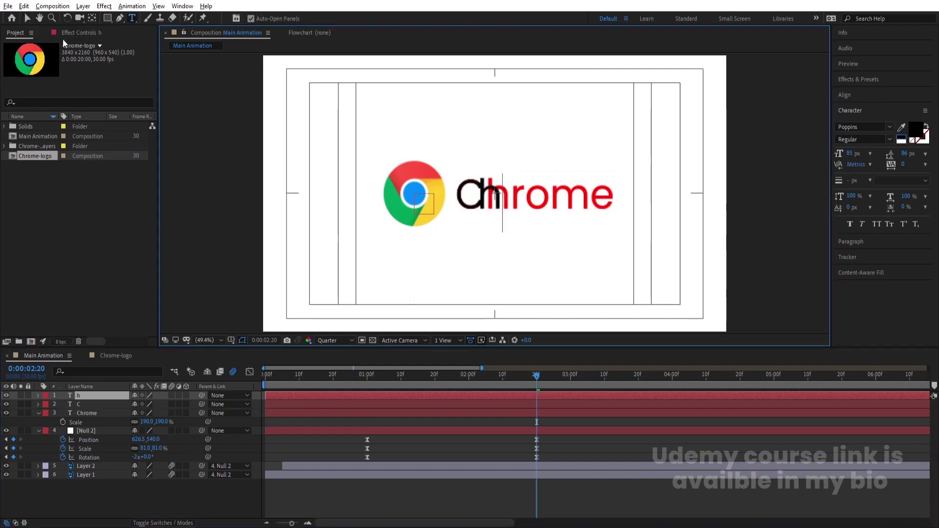
{"action": "left_click", "coordinate": [28, 18]}
{"action": "scroll", "coordinate": [492, 187], "scroll_direction": "up", "scroll_amount": 2}
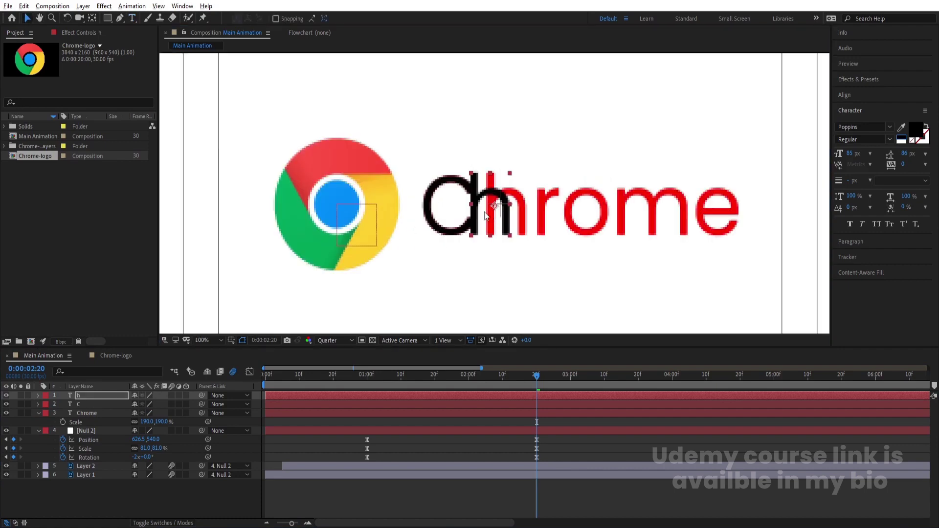
- Place the black h over the red h and add a black r layer aligned over the red r
{"action": "left_click_drag", "start_coordinate": [486, 216], "coordinate": [543, 211]}
{"action": "key", "text": "ctrl+d"}
{"action": "key", "text": "ctrl+t"}
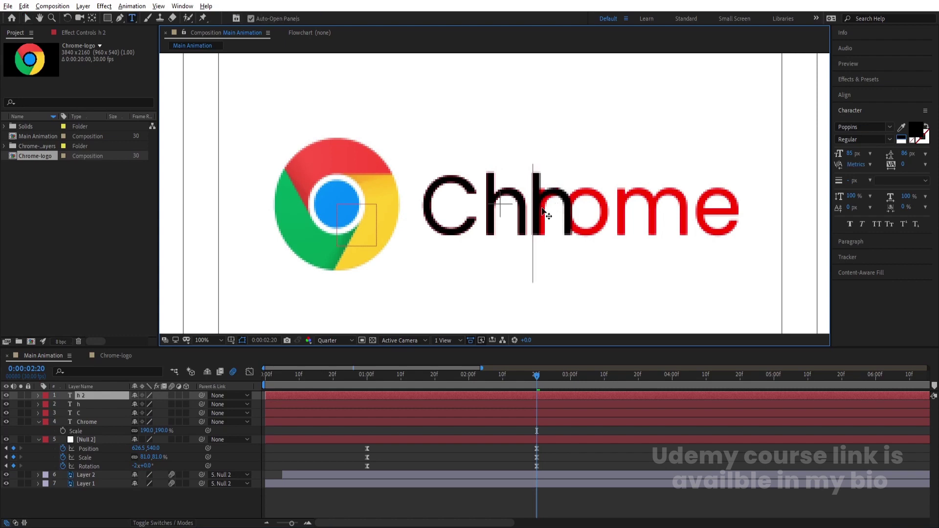
{"action": "key", "text": "ctrl+a"}
{"action": "type", "text": "r"}
{"action": "left_click", "coordinate": [26, 18]}
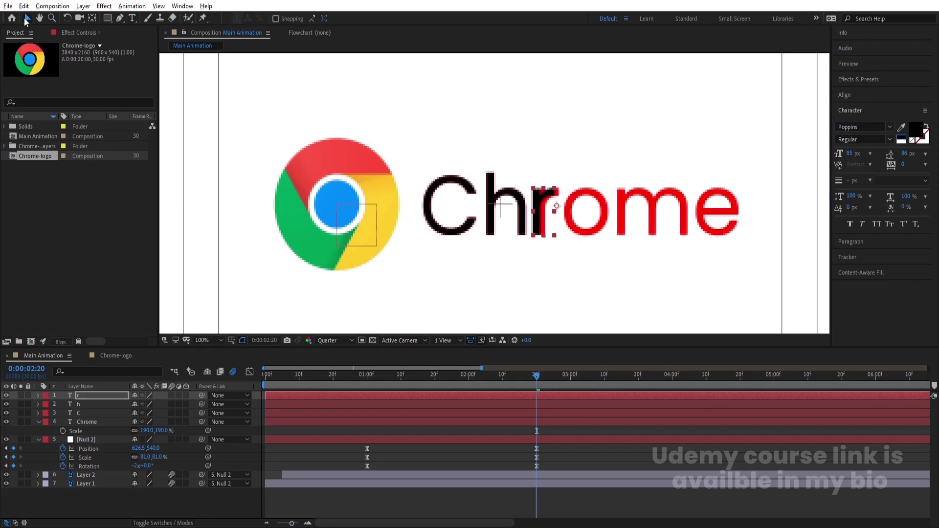
{"action": "left_click_drag", "start_coordinate": [543, 218], "coordinate": [598, 215]}
- Duplicate letters to create black o and m layers, aligning the o over the red o
{"action": "key", "text": "ctrl+d"}
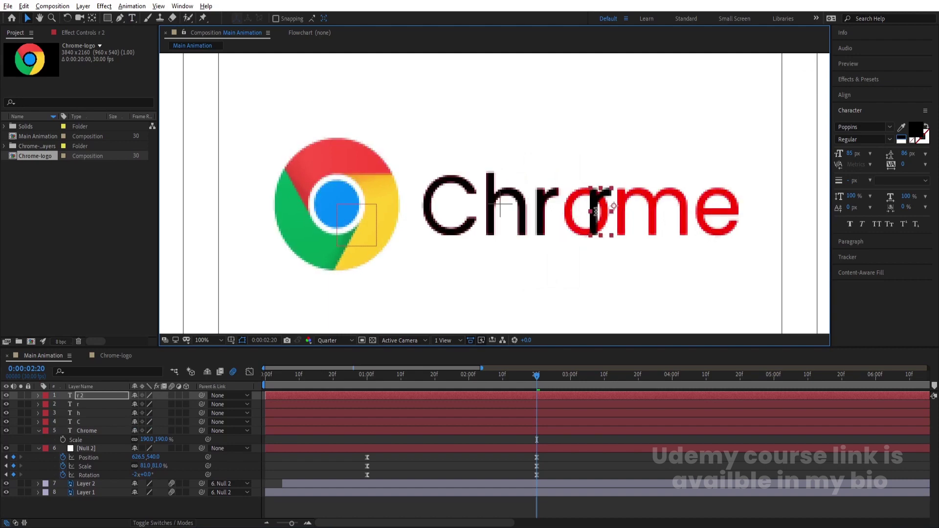
{"action": "key", "text": "ctrl+t"}
{"action": "type", "text": "o"}
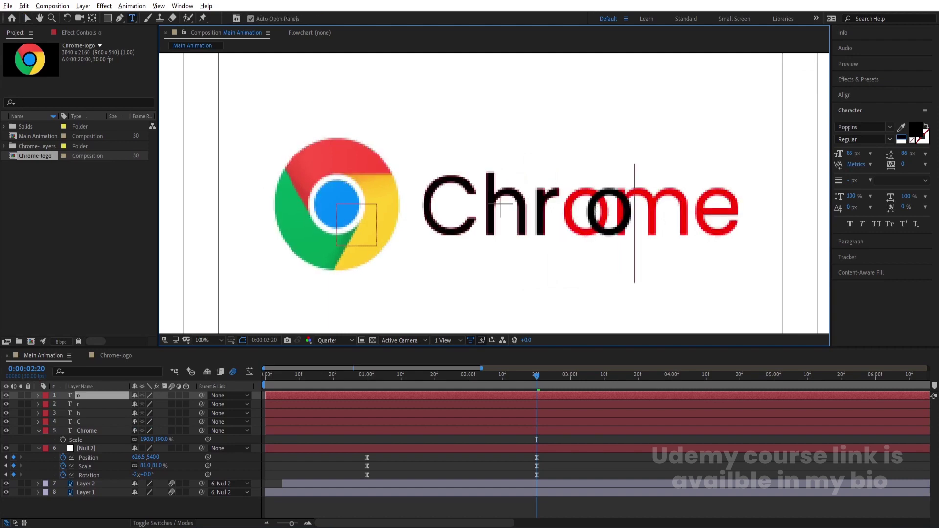
{"action": "left_click", "coordinate": [28, 19]}
{"action": "left_click_drag", "start_coordinate": [612, 228], "coordinate": [649, 224]}
{"action": "key", "text": "ctrl+d"}
{"action": "double_click", "coordinate": [648, 224]}
{"action": "type", "text": "m"}
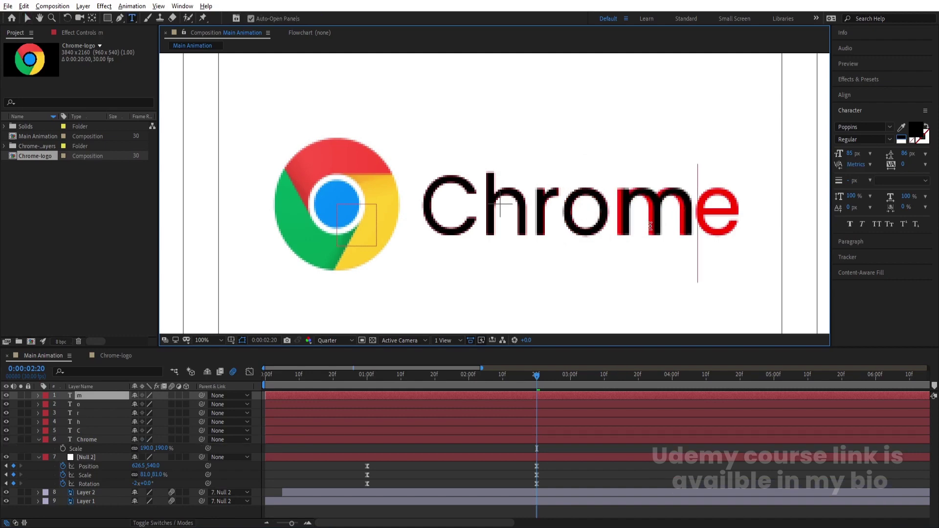
{"action": "left_click", "coordinate": [27, 18]}
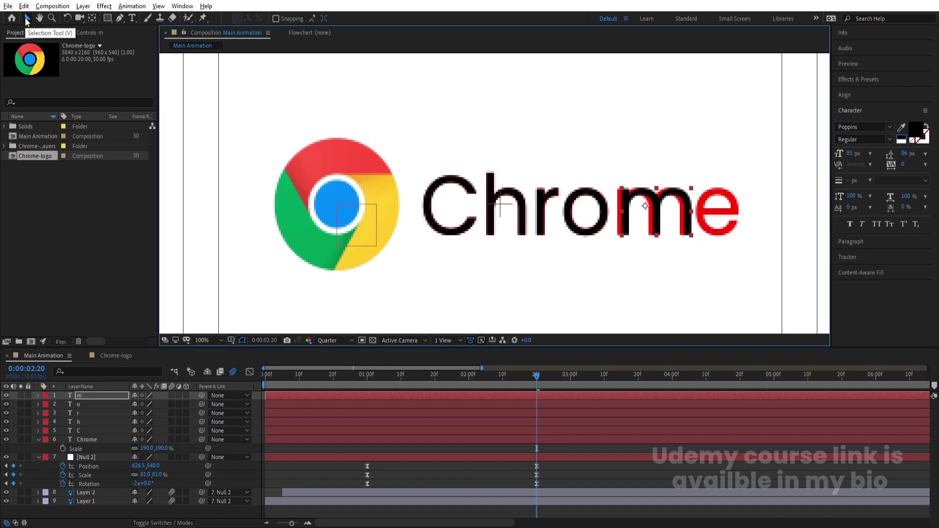
- Create a black e letter layer aligned over the red e
{"action": "key", "text": "ctrl+d"}
{"action": "left_click_drag", "start_coordinate": [620, 225], "coordinate": [687, 225]}
{"action": "key", "text": "ctrl+t"}
{"action": "type", "text": "e"}
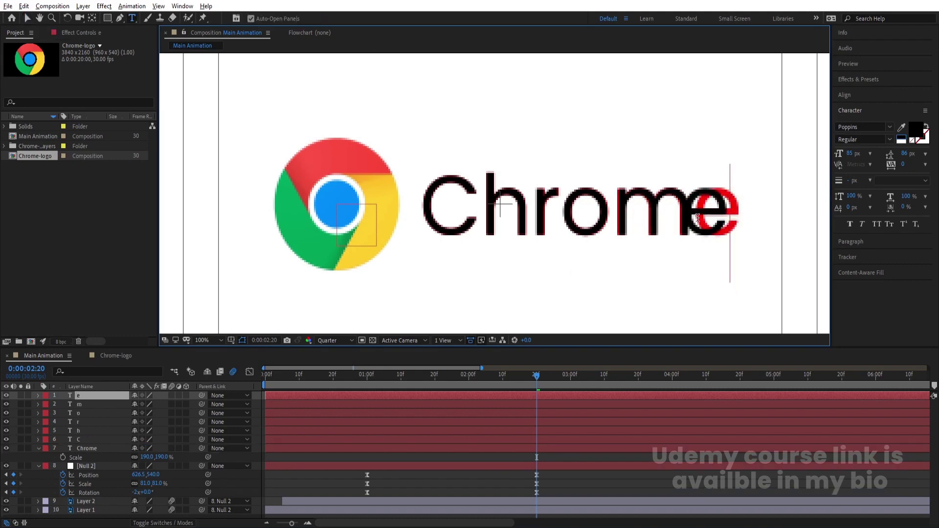
{"action": "left_click", "coordinate": [29, 18]}
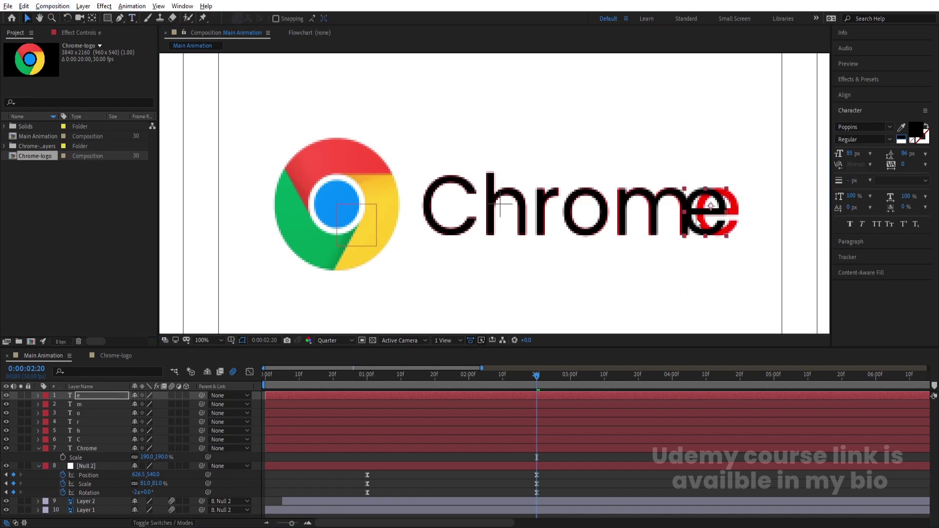
{"action": "left_click_drag", "start_coordinate": [717, 216], "coordinate": [719, 217]}
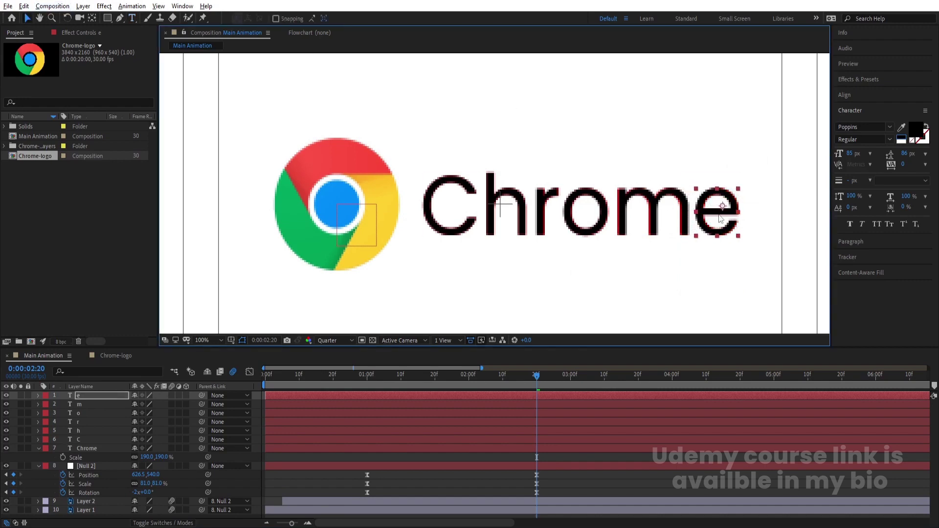
{"action": "left_click", "coordinate": [352, 448]}
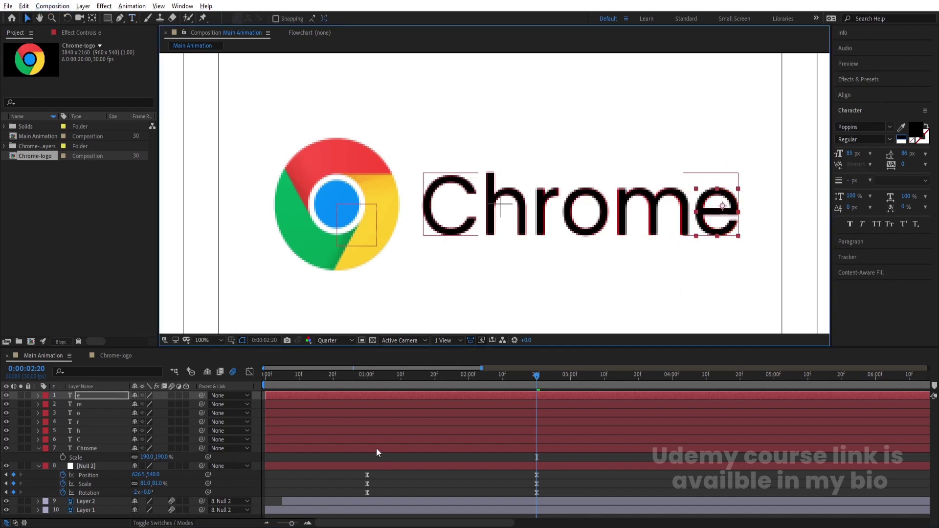
- Center anchor points on all six letter layers and trim their in-points to 1:00
{"action": "left_click", "coordinate": [89, 439]}
{"action": "left_click", "coordinate": [79, 395], "text": "shift"}
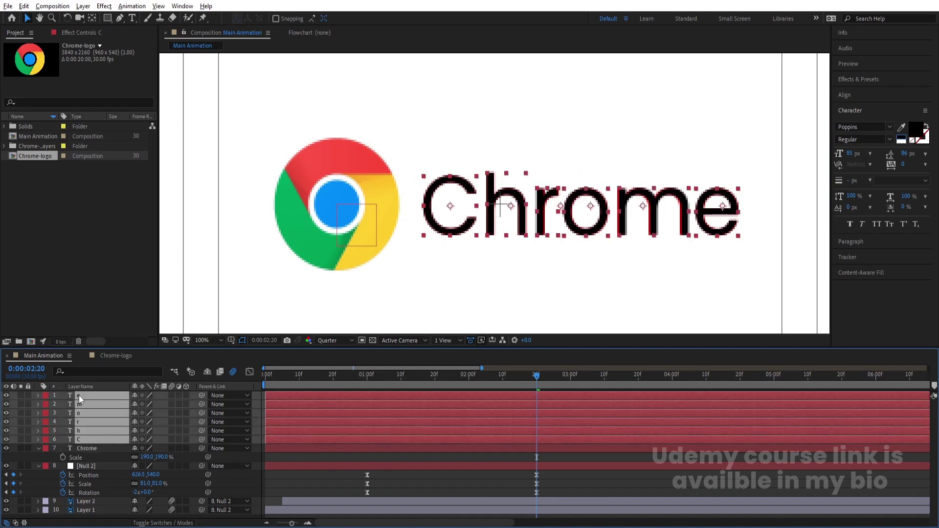
{"action": "key", "text": "ctrl+alt+Home"}
{"action": "left_click", "coordinate": [368, 385]}
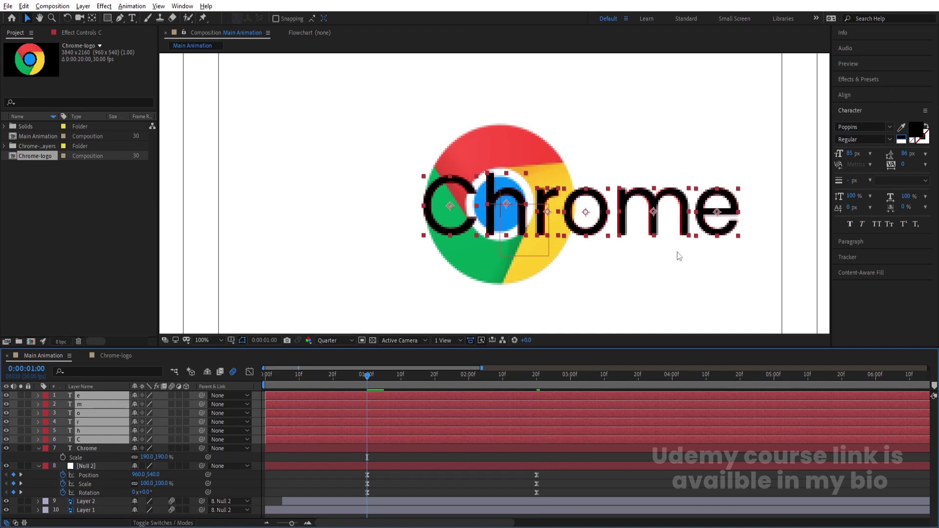
{"action": "key", "text": "alt+bracketleft"}
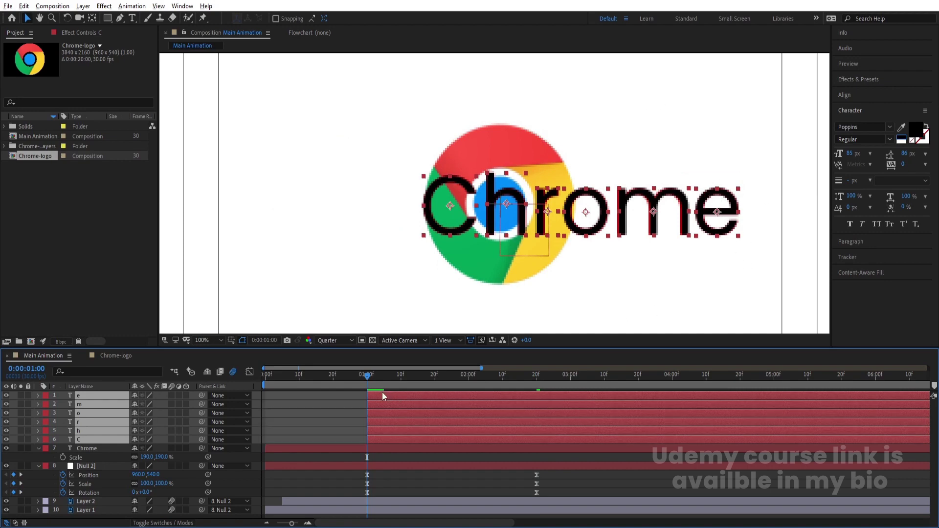
- Separate Position into X and Y dimensions for the C, h and r layers
{"action": "key", "text": "p"}
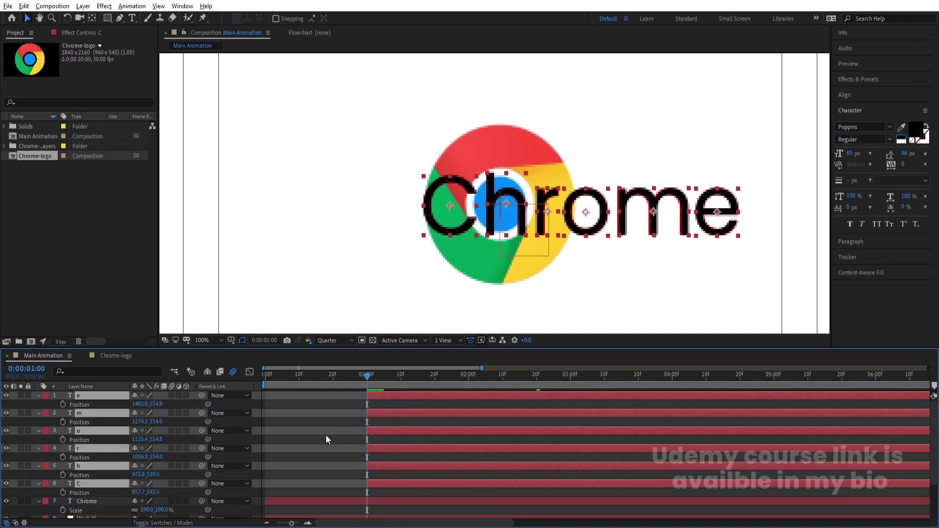
{"action": "left_click", "coordinate": [103, 494]}
{"action": "right_click", "coordinate": [103, 495]}
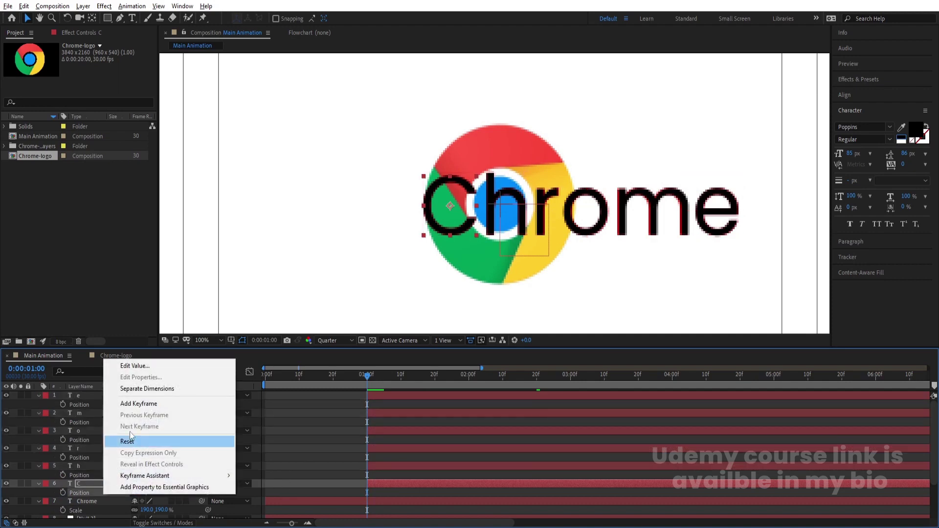
{"action": "left_click", "coordinate": [135, 392]}
{"action": "left_click", "coordinate": [98, 474]}
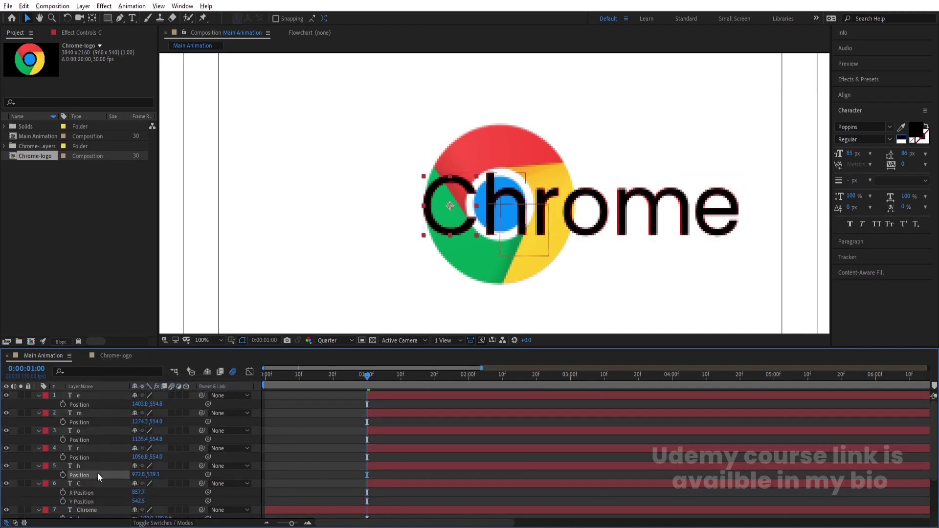
{"action": "right_click", "coordinate": [98, 473]}
{"action": "left_click", "coordinate": [128, 366]}
{"action": "left_click", "coordinate": [87, 458]}
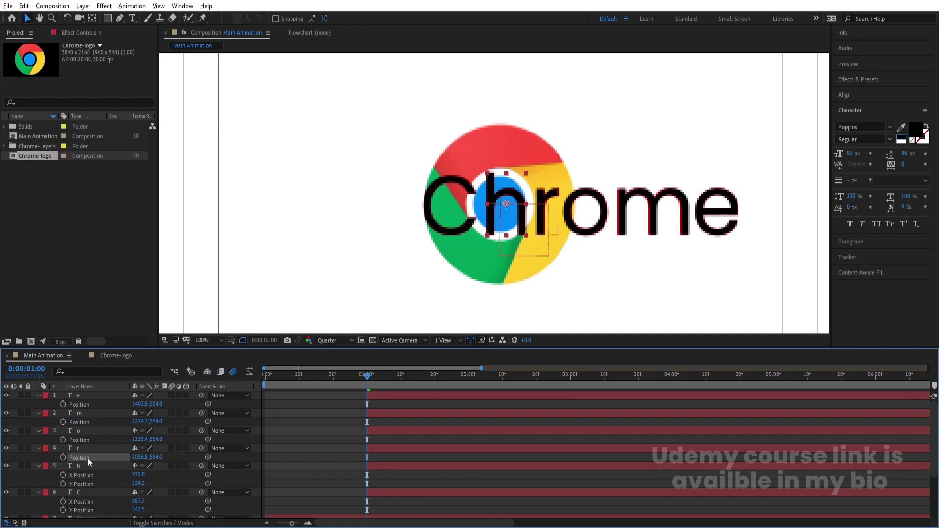
{"action": "right_click", "coordinate": [87, 458]}
{"action": "left_click", "coordinate": [128, 352]}
- Separate Position into X and Y dimensions for the o, m and e layers
{"action": "left_click", "coordinate": [89, 440]}
{"action": "right_click", "coordinate": [90, 439]}
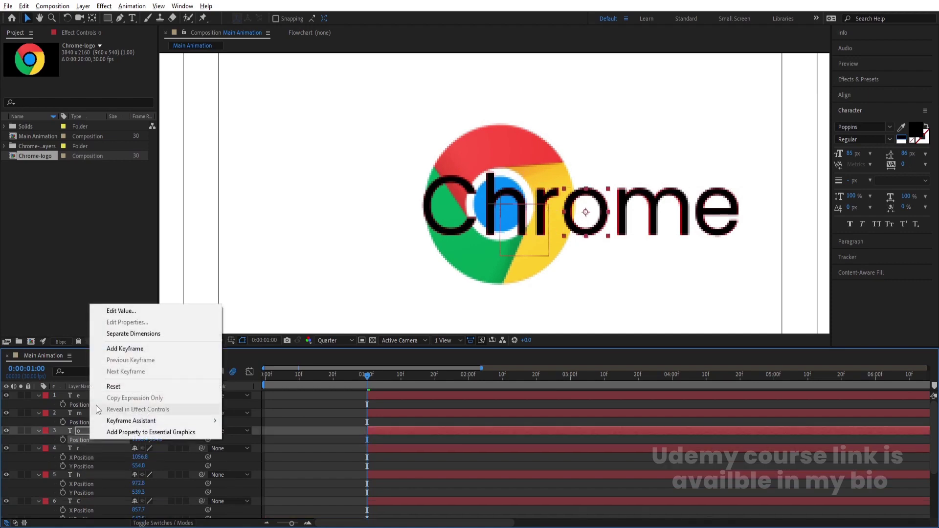
{"action": "left_click", "coordinate": [120, 337]}
{"action": "left_click", "coordinate": [92, 424]}
{"action": "right_click", "coordinate": [92, 424]}
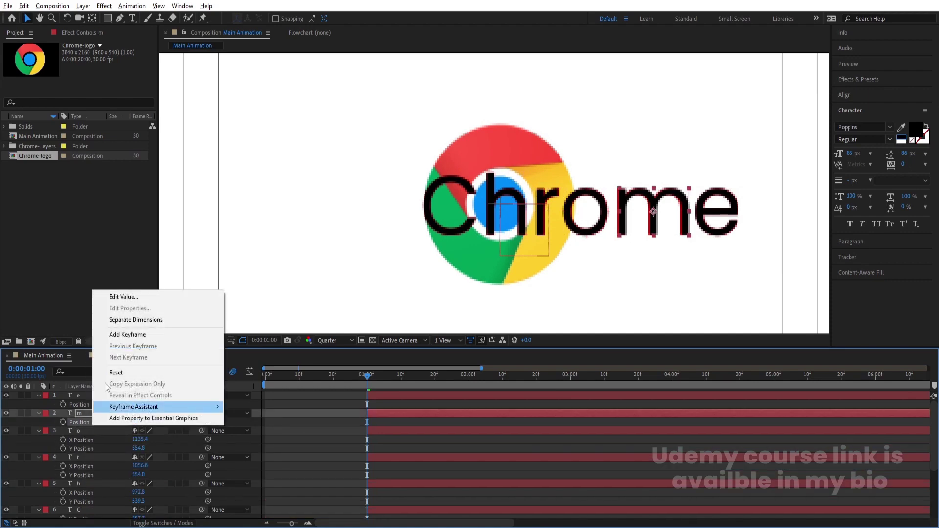
{"action": "left_click", "coordinate": [127, 319]}
{"action": "left_click", "coordinate": [91, 404]}
{"action": "right_click", "coordinate": [91, 404]}
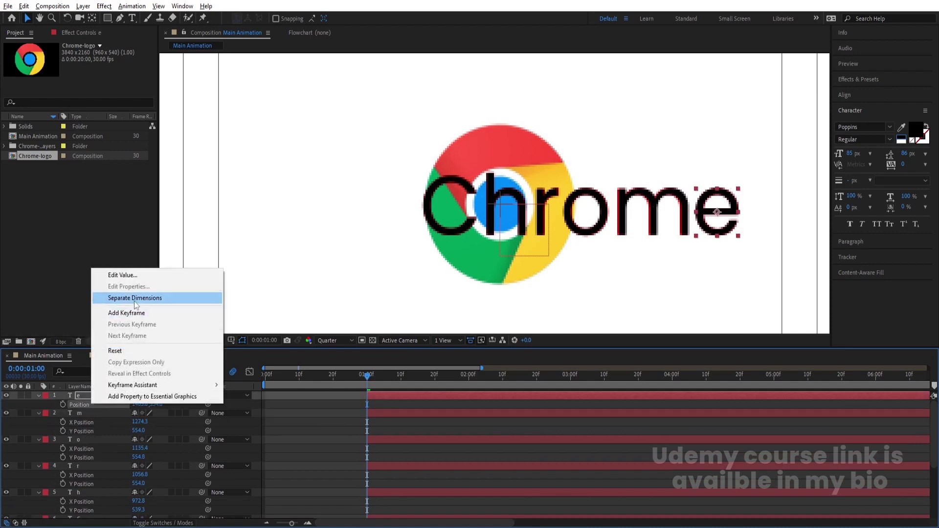
{"action": "left_click", "coordinate": [130, 297]}
- Keyframe X and Y Position for all six letters at 1:00 and 2:00
{"action": "scroll", "coordinate": [511, 429], "scroll_direction": "down", "scroll_amount": 2}
{"action": "left_click", "coordinate": [395, 474]}
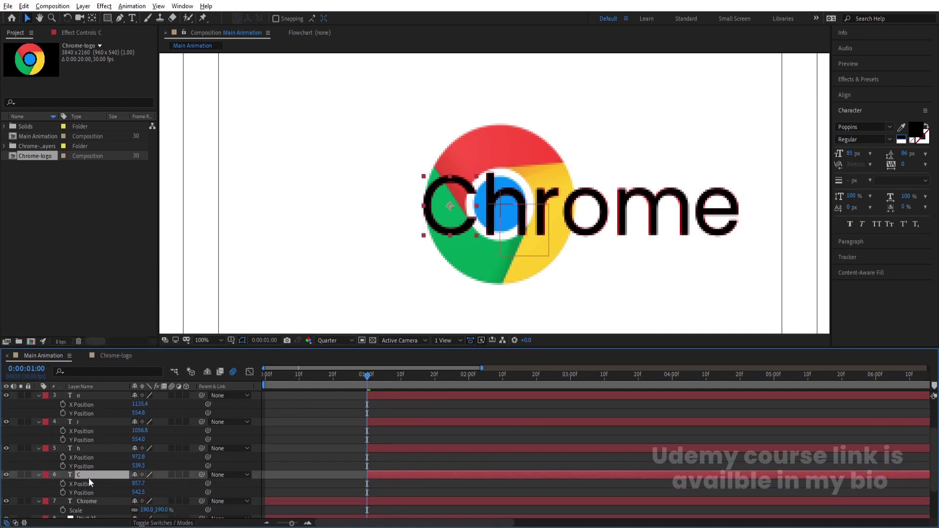
{"action": "scroll", "coordinate": [89, 455], "scroll_direction": "up", "scroll_amount": 2}
{"action": "left_click", "coordinate": [82, 395], "text": "shift"}
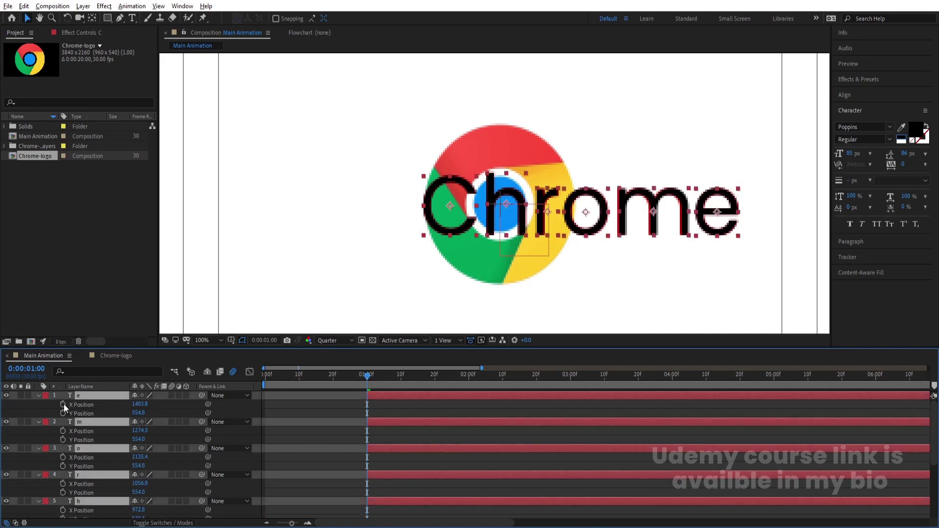
{"action": "left_click", "coordinate": [64, 404]}
{"action": "left_click", "coordinate": [63, 412]}
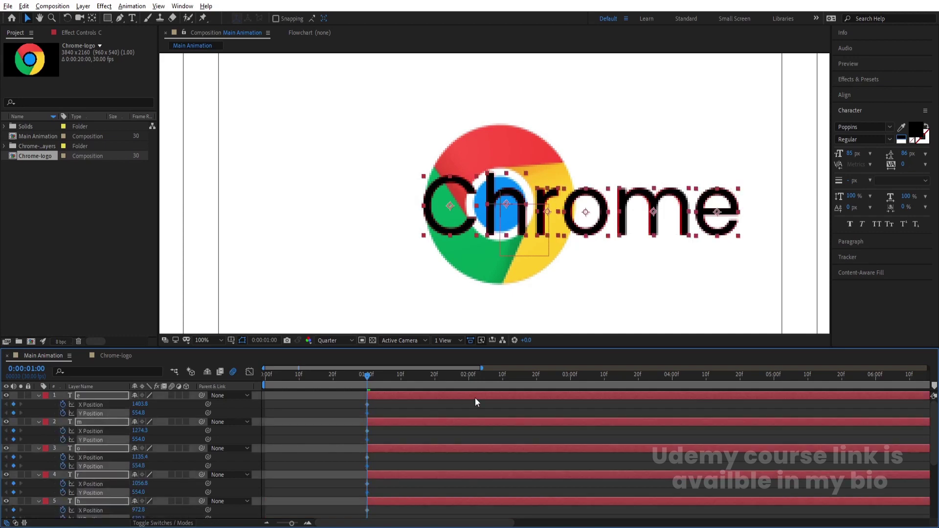
{"action": "left_click", "coordinate": [469, 376]}
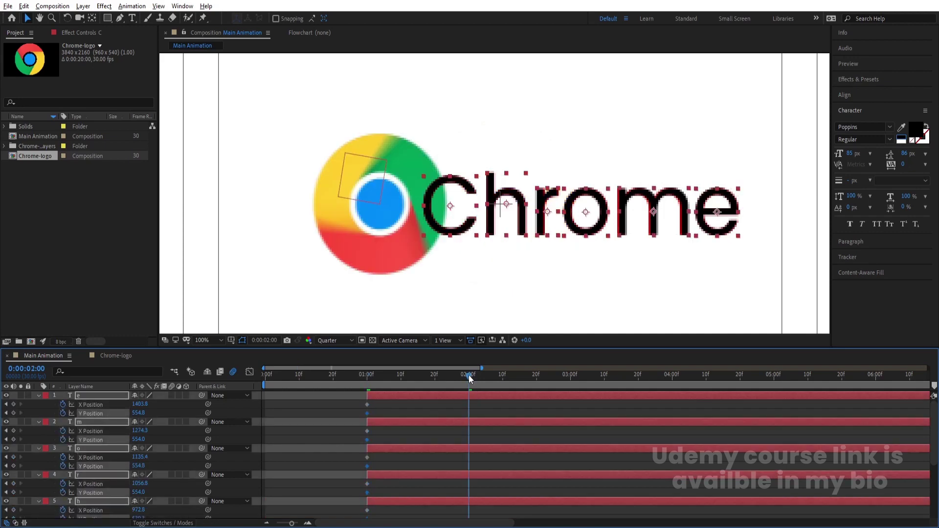
{"action": "left_click", "coordinate": [13, 405]}
{"action": "left_click", "coordinate": [14, 414]}
{"action": "left_click", "coordinate": [502, 376]}
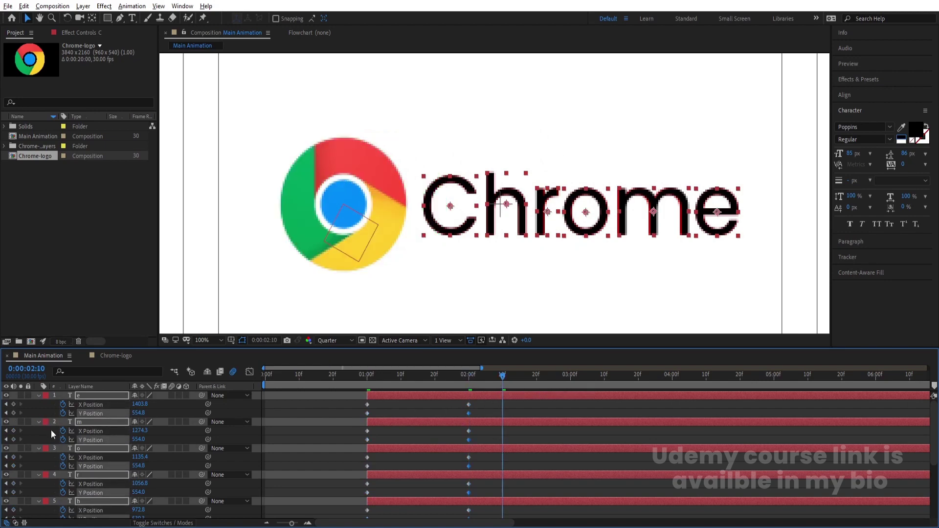
{"action": "key", "text": "Num_Lock"}
{"action": "key", "text": "minus"}
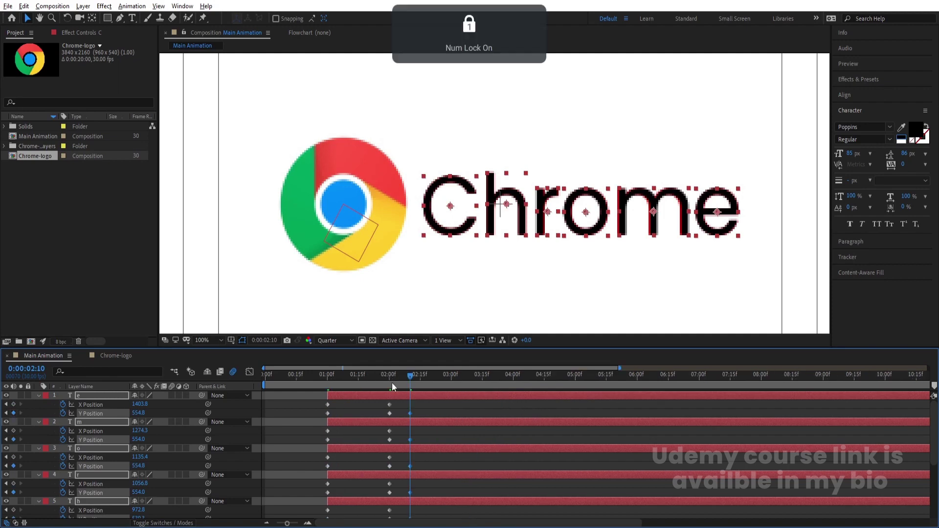
- Lift the letters slightly at 2:05 and easy-ease all their Y Position keyframes
{"action": "left_click_drag", "start_coordinate": [404, 376], "coordinate": [399, 377]}
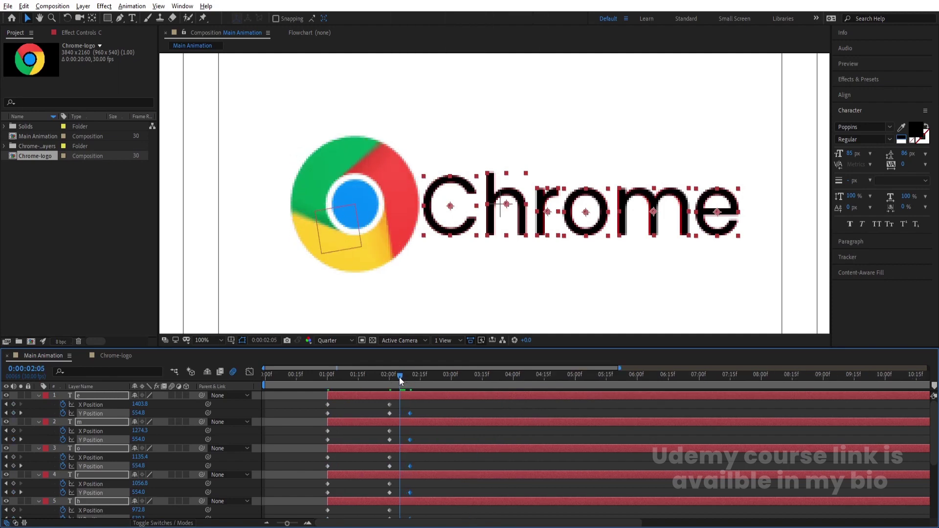
{"action": "key", "text": "Up"}
{"action": "key", "text": "Up"}
{"action": "key", "text": "Up"}
{"action": "key", "text": "Up"}
{"action": "key", "text": "Up"}
{"action": "key", "text": "Up"}
{"action": "key", "text": "Up"}
{"action": "key", "text": "Up"}
{"action": "key", "text": "Up"}
{"action": "key", "text": "Up"}
{"action": "key", "text": "Up"}
{"action": "key", "text": "Up"}
{"action": "key", "text": "Up"}
{"action": "key", "text": "Up"}
{"action": "key", "text": "Up"}
{"action": "key", "text": "Up"}
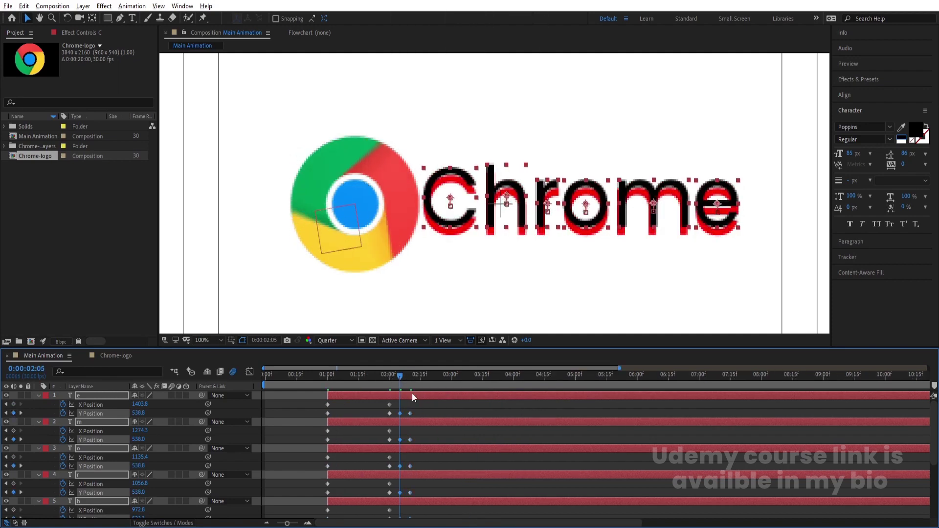
{"action": "left_click", "coordinate": [114, 372]}
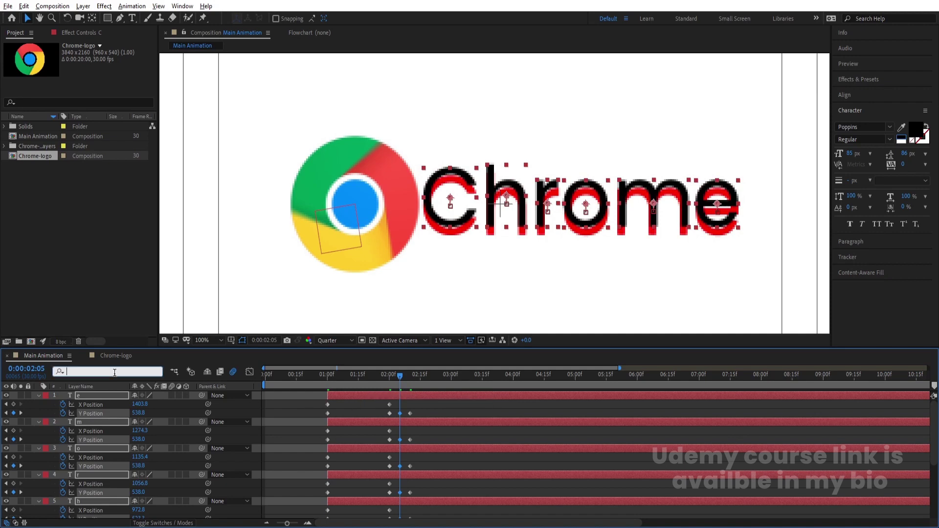
{"action": "type", "text": "y"}
{"action": "left_click_drag", "start_coordinate": [310, 409], "coordinate": [491, 449]}
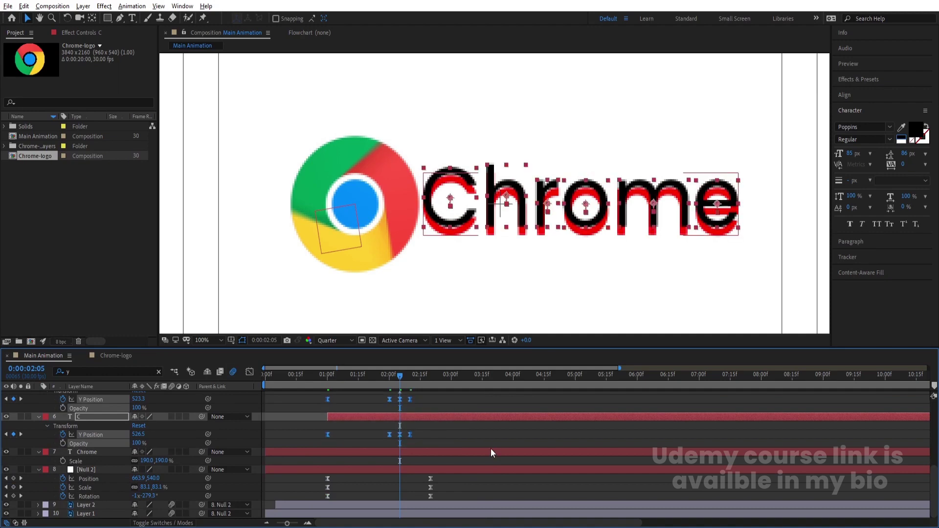
{"action": "key", "text": "equal"}
- Raise the letters high above the red word at 1:15, Y Position 306.8
{"action": "left_click_drag", "start_coordinate": [326, 390], "coordinate": [389, 394]}
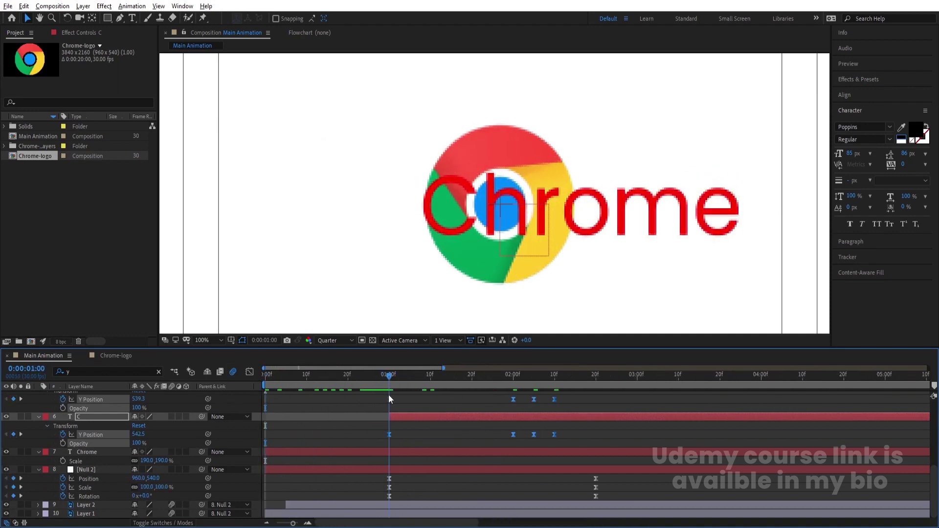
{"action": "left_click", "coordinate": [247, 373]}
{"action": "left_click", "coordinate": [249, 375]}
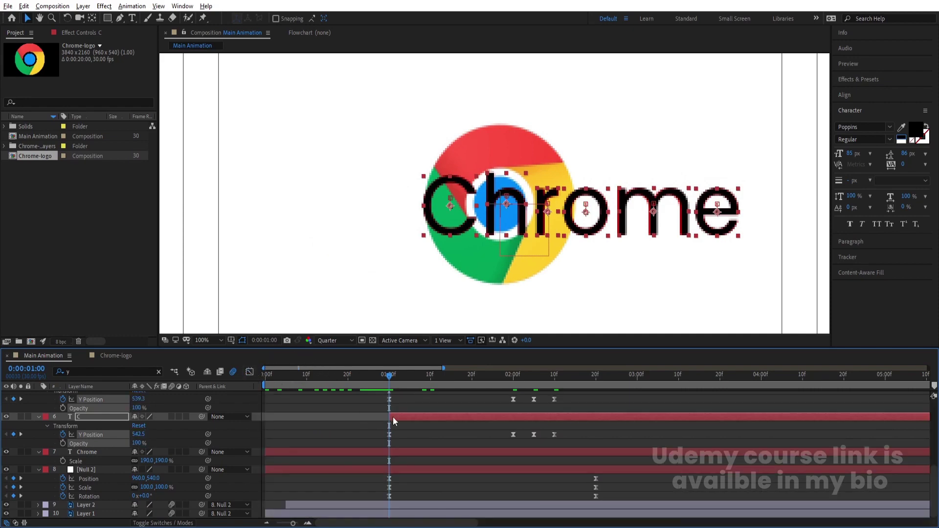
{"action": "scroll", "coordinate": [441, 423], "scroll_direction": "up", "scroll_amount": 3}
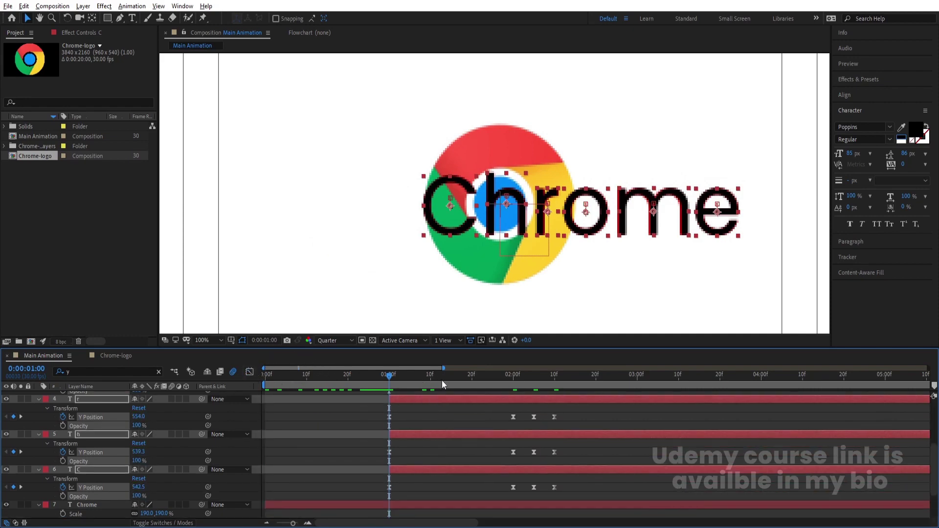
{"action": "left_click_drag", "start_coordinate": [442, 380], "coordinate": [450, 381]}
{"action": "scroll", "coordinate": [451, 406], "scroll_direction": "up", "scroll_amount": 3}
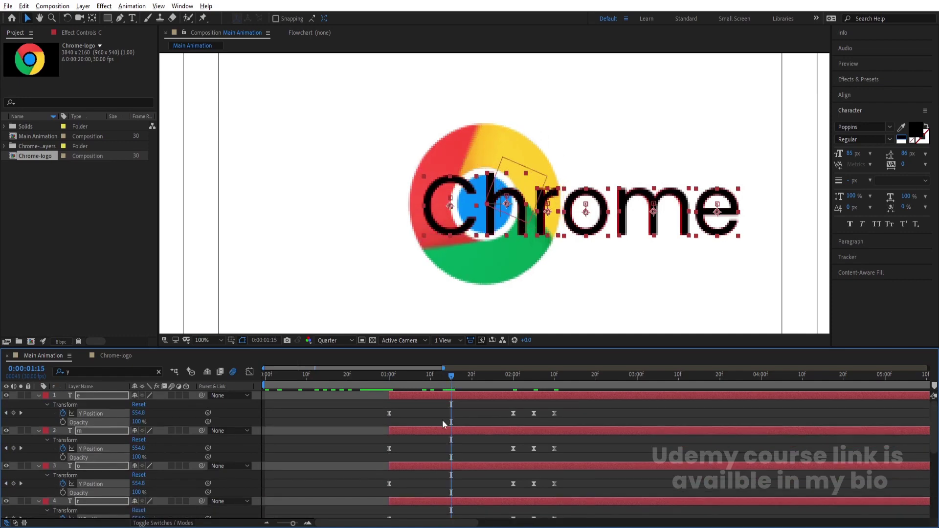
{"action": "left_click_drag", "start_coordinate": [139, 414], "coordinate": [400, 179]}
- Lower the 1:15 letters slightly and lengthen the Y keyframe eases for a tall speed peak
{"action": "key", "text": "comma"}
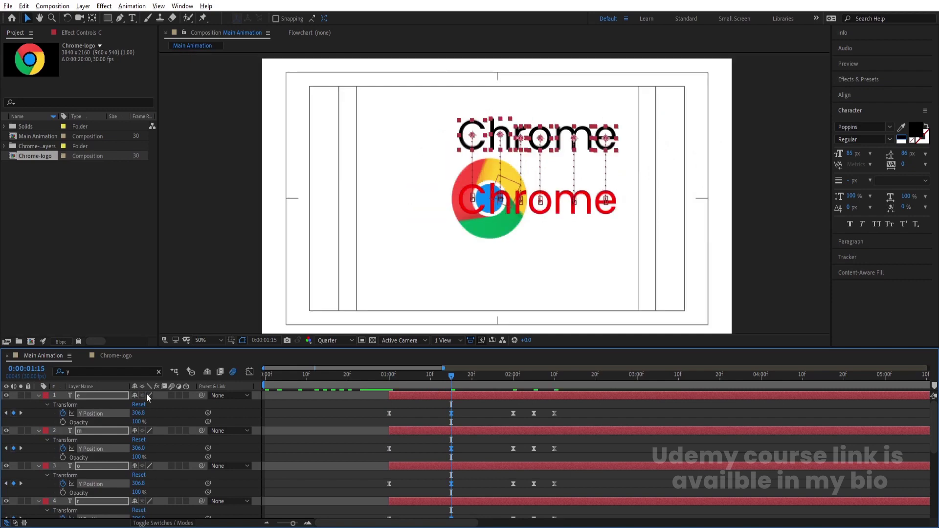
{"action": "mouse_move", "coordinate": [136, 414]}
{"action": "left_mouse_down"}
{"action": "mouse_move", "coordinate": [145, 413]}
{"action": "mouse_move", "coordinate": [137, 413]}
{"action": "left_mouse_up"}
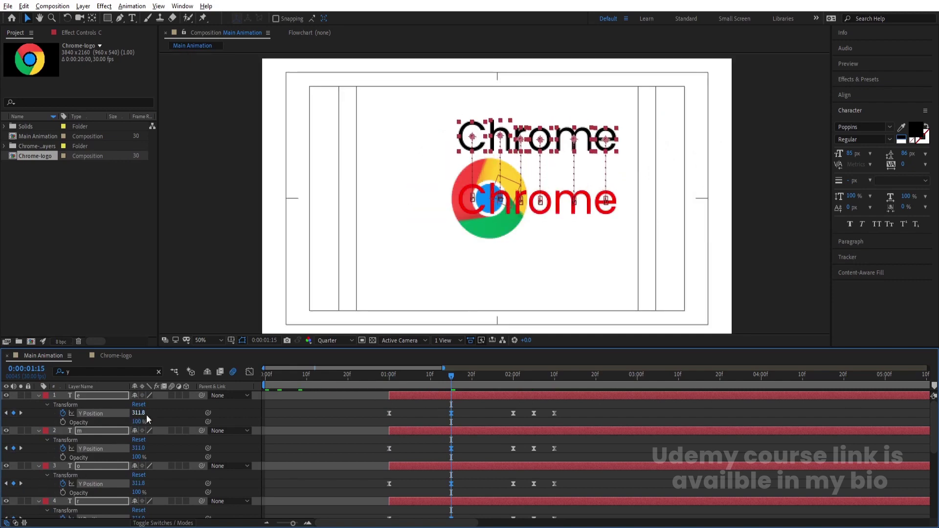
{"action": "left_click_drag", "start_coordinate": [376, 413], "coordinate": [611, 447]}
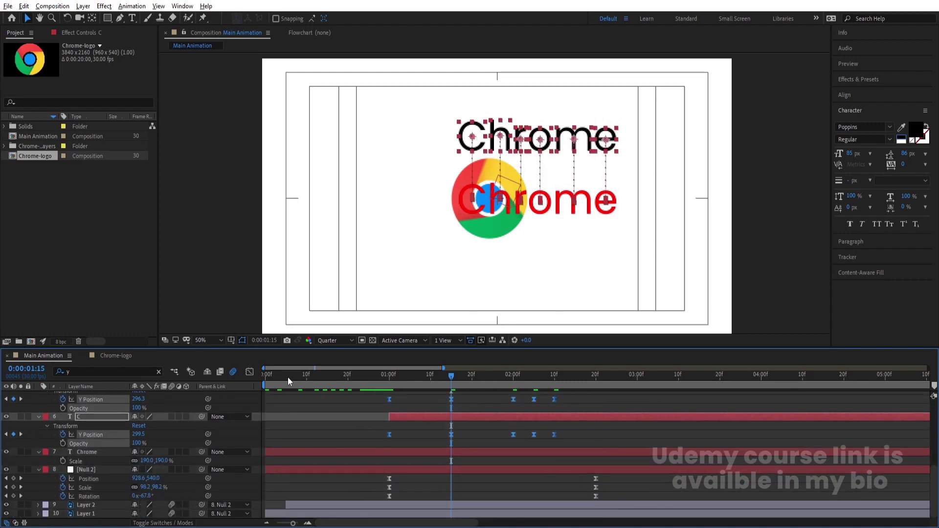
{"action": "left_click", "coordinate": [249, 373]}
{"action": "left_click", "coordinate": [451, 447]}
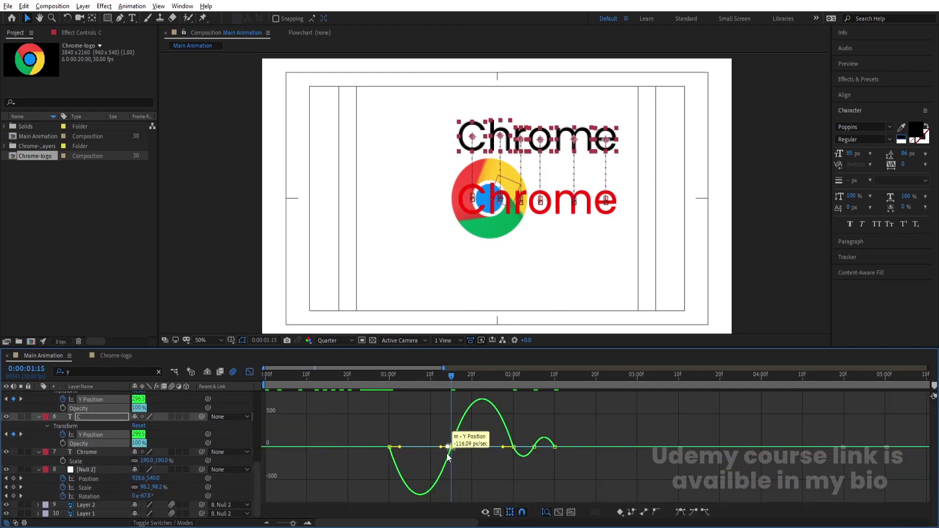
{"action": "left_click_drag", "start_coordinate": [443, 448], "coordinate": [411, 442]}
{"action": "left_click_drag", "start_coordinate": [461, 424], "coordinate": [516, 416]}
{"action": "left_click_drag", "start_coordinate": [415, 424], "coordinate": [392, 450]}
- Deepen the Y speed dip after 2:00 for a small bounce, then go to 00:28
{"action": "left_click_drag", "start_coordinate": [519, 425], "coordinate": [624, 463]}
{"action": "key", "text": "="}
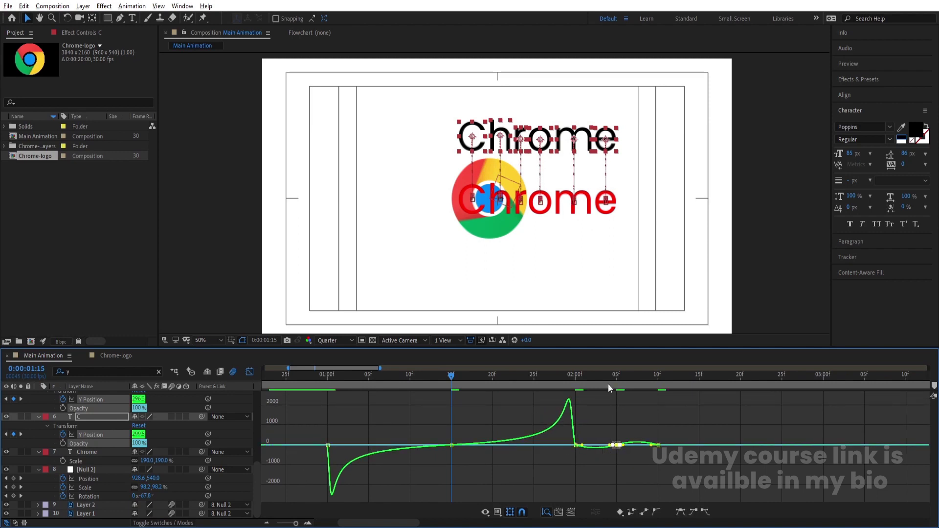
{"action": "left_click", "coordinate": [608, 388]}
{"action": "key", "text": "="}
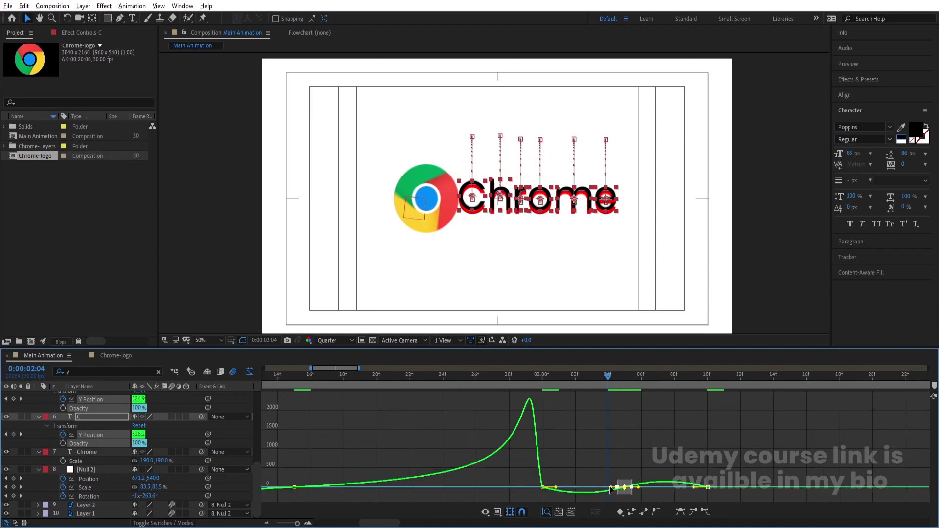
{"action": "left_click_drag", "start_coordinate": [611, 489], "coordinate": [667, 482]}
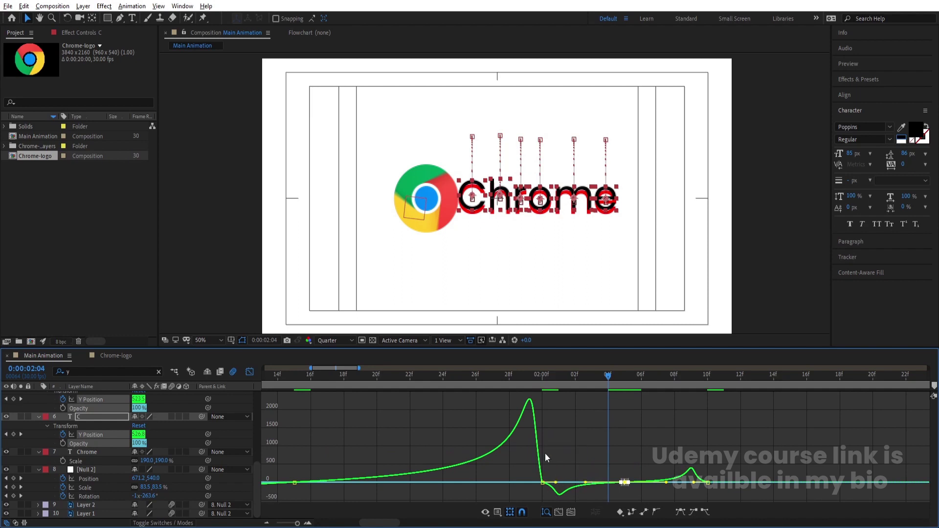
{"action": "left_click_drag", "start_coordinate": [547, 458], "coordinate": [542, 487]}
{"action": "left_click", "coordinate": [697, 485]}
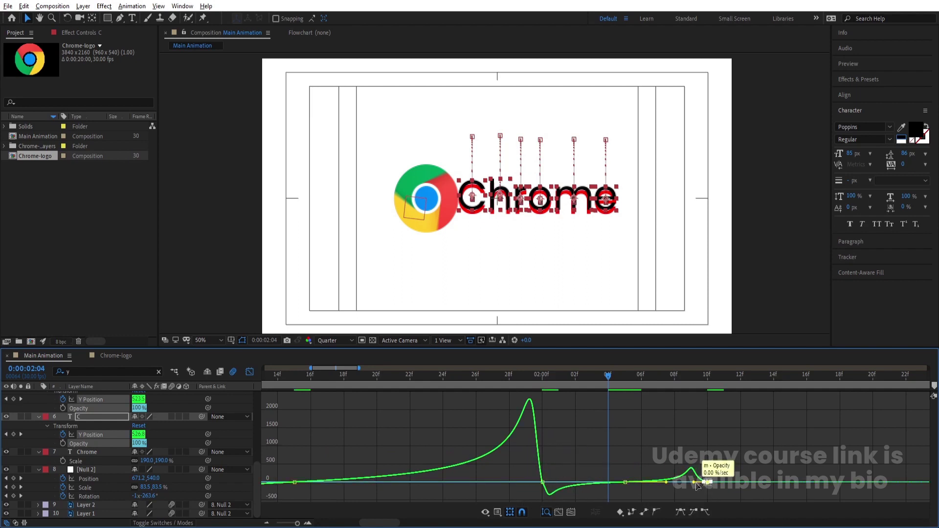
{"action": "scroll", "coordinate": [517, 477], "scroll_direction": "down", "scroll_amount": 2}
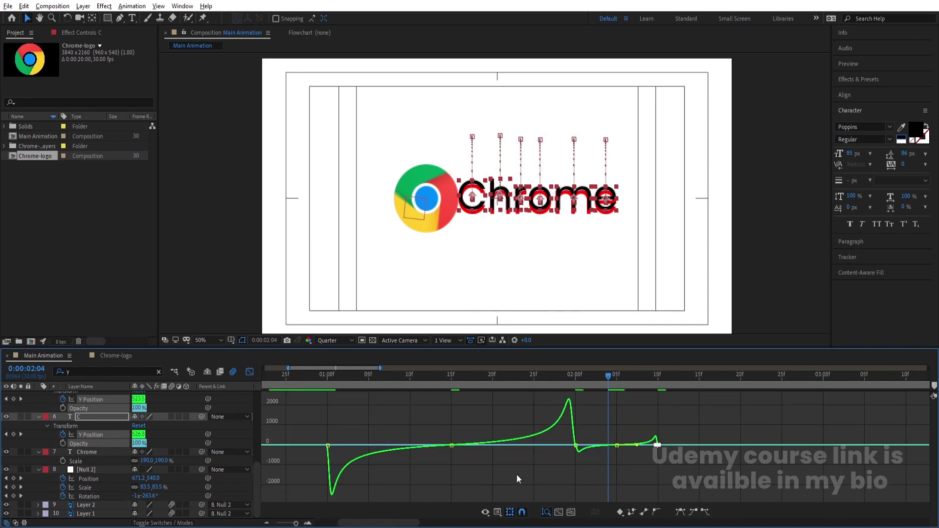
{"action": "scroll", "coordinate": [517, 475], "scroll_direction": "down", "scroll_amount": 2}
{"action": "left_click", "coordinate": [395, 375]}
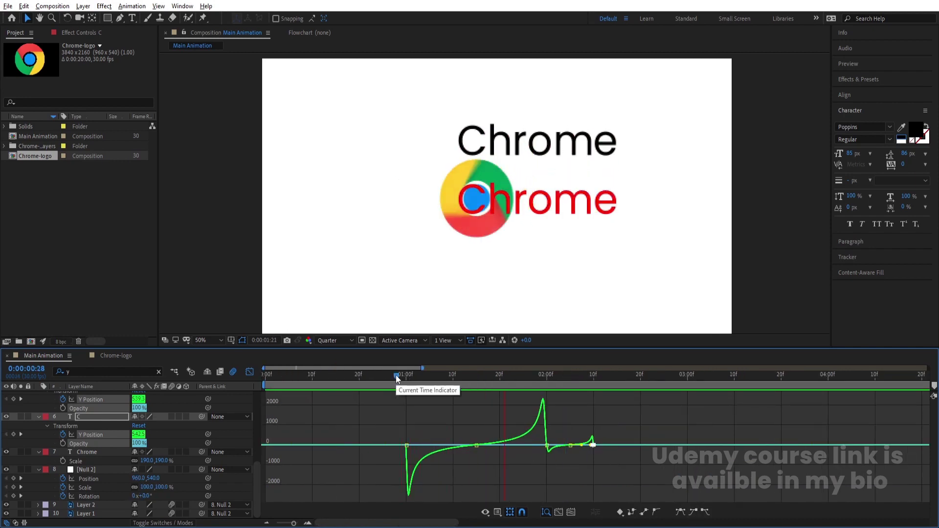
- Preview the bounce and check the letters' X Position at 01:00 with the timeline search
{"action": "key", "text": "space"}
{"action": "key", "text": "space"}
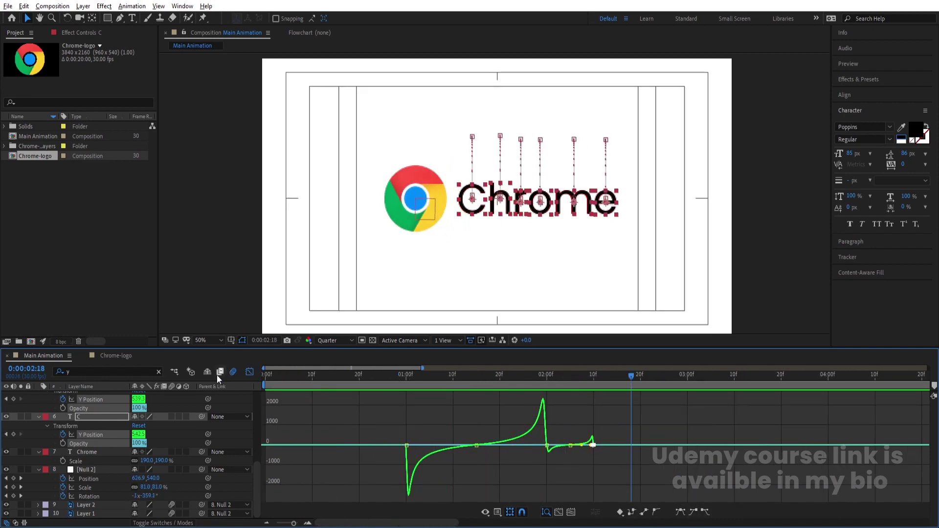
{"action": "left_click", "coordinate": [250, 371]}
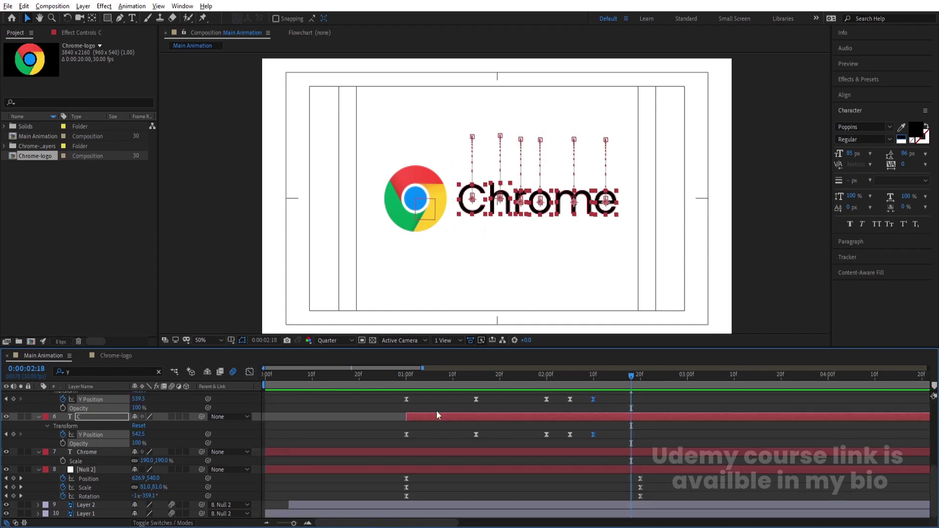
{"action": "left_click", "coordinate": [409, 384]}
{"action": "key", "text": "Page_Up"}
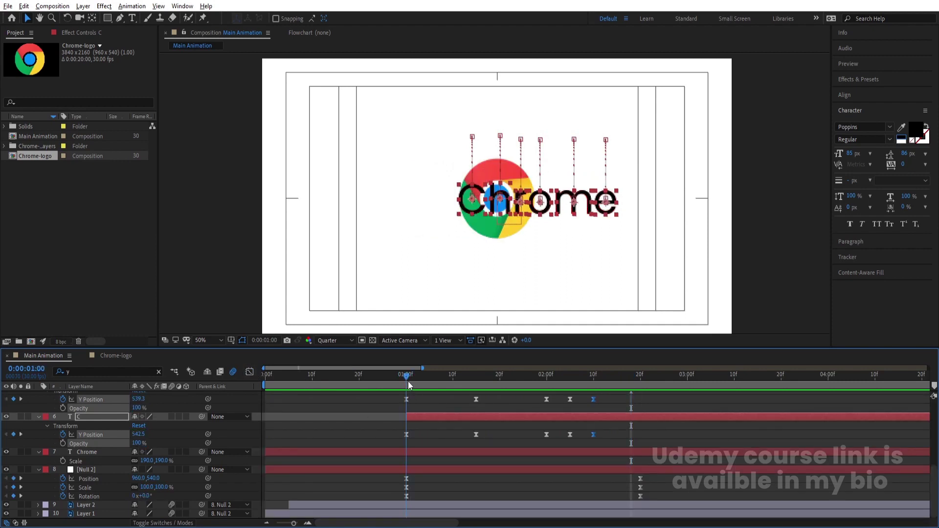
{"action": "scroll", "coordinate": [438, 425], "scroll_direction": "up", "scroll_amount": 5}
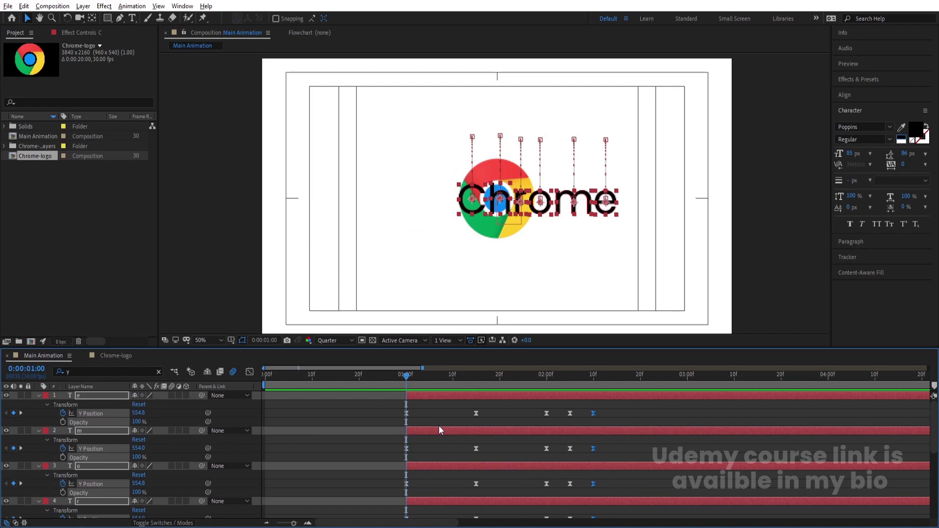
{"action": "left_click", "coordinate": [78, 372]}
{"action": "type", "text": "x"}
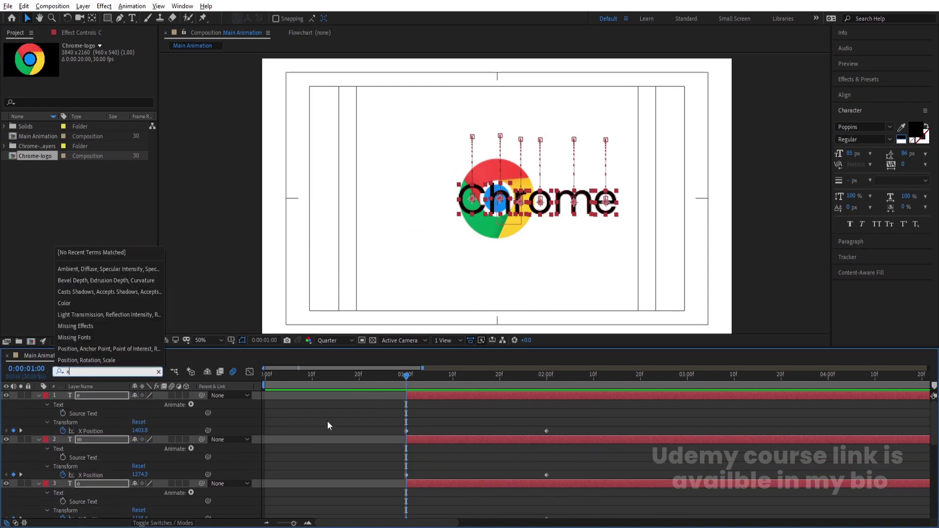
{"action": "left_click", "coordinate": [429, 411]}
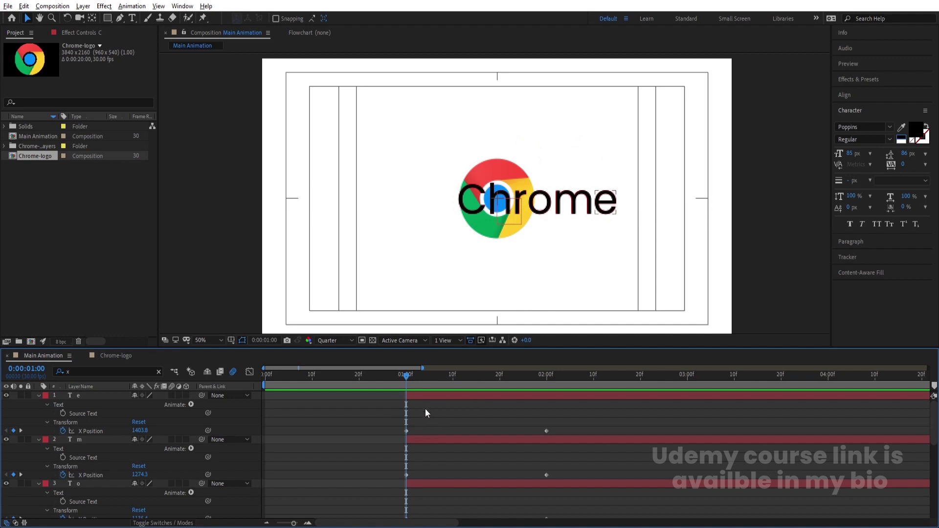
{"action": "key", "text": "BackSpace"}
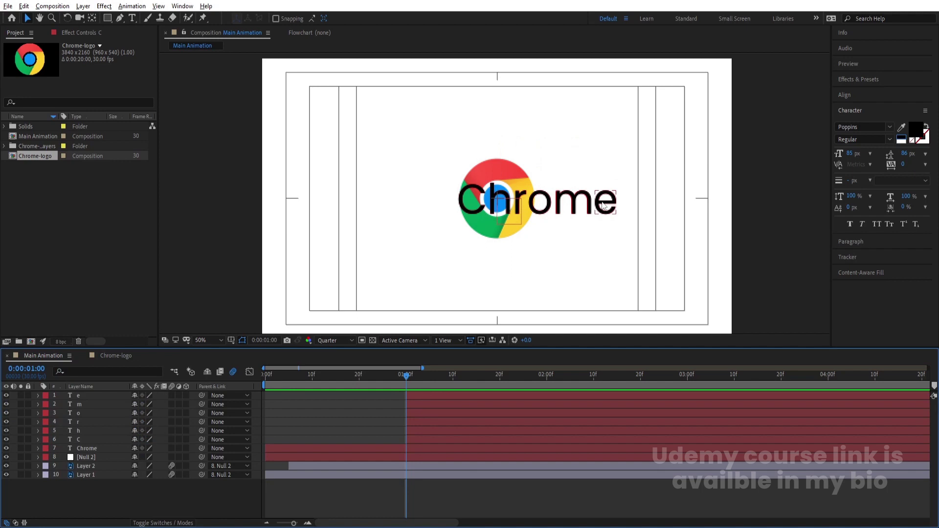
- Delete the original whole-word Chrome text layer
{"action": "left_click", "coordinate": [90, 448]}
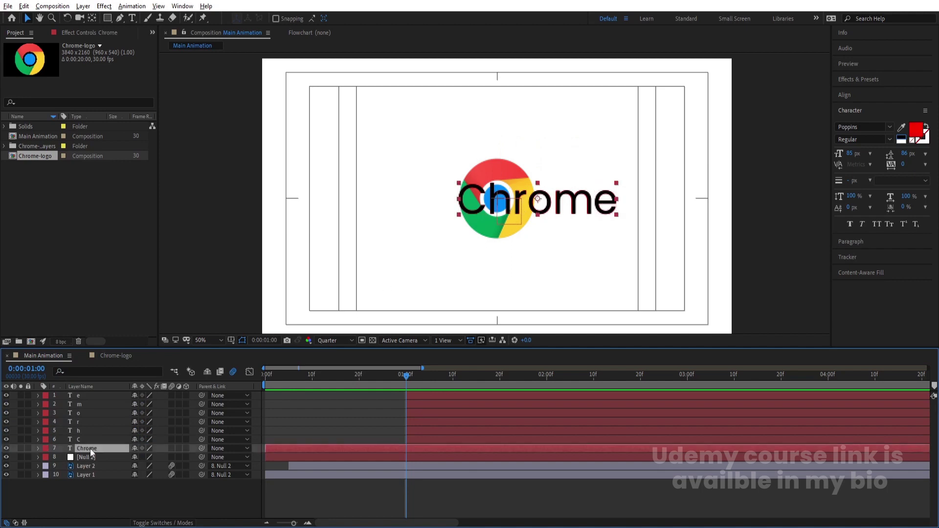
{"action": "key", "text": "Delete"}
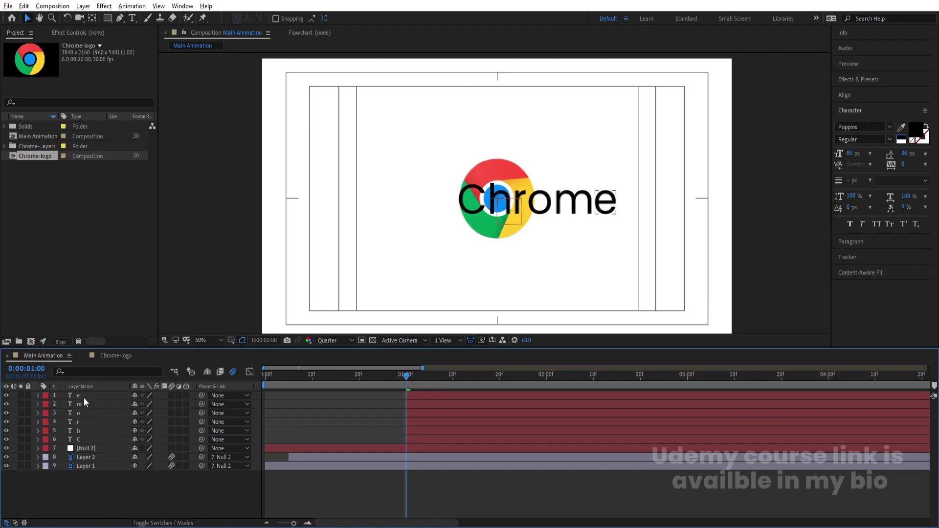
{"action": "left_click", "coordinate": [83, 396]}
- Add Rotation keyframes to all six letters at 01:00 and set -120 at 02:00
{"action": "left_click", "coordinate": [78, 440], "text": "shift"}
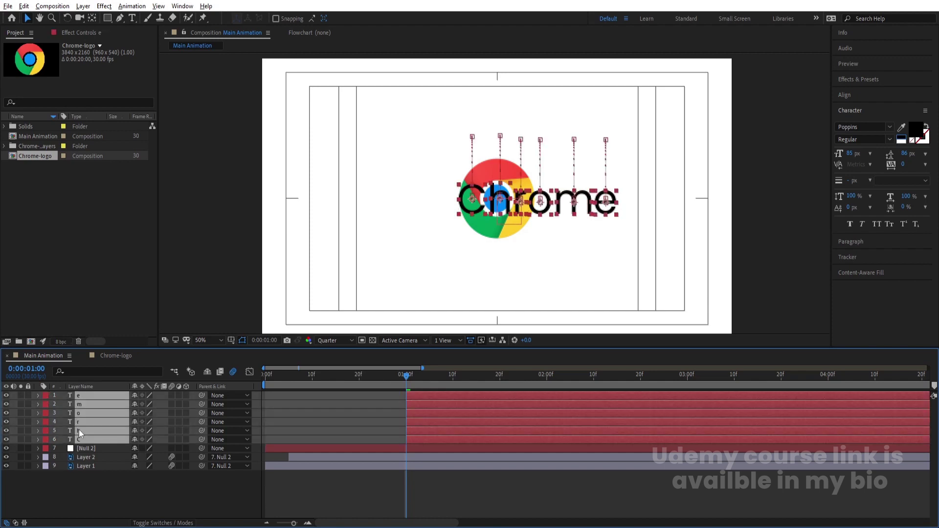
{"action": "key", "text": "r"}
{"action": "left_click", "coordinate": [63, 404]}
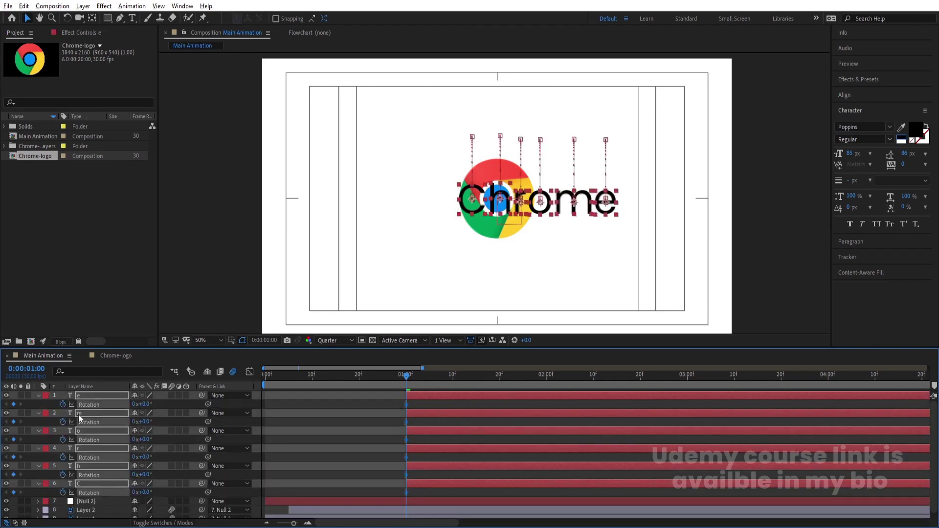
{"action": "key", "text": "shift+p"}
{"action": "left_click", "coordinate": [548, 386]}
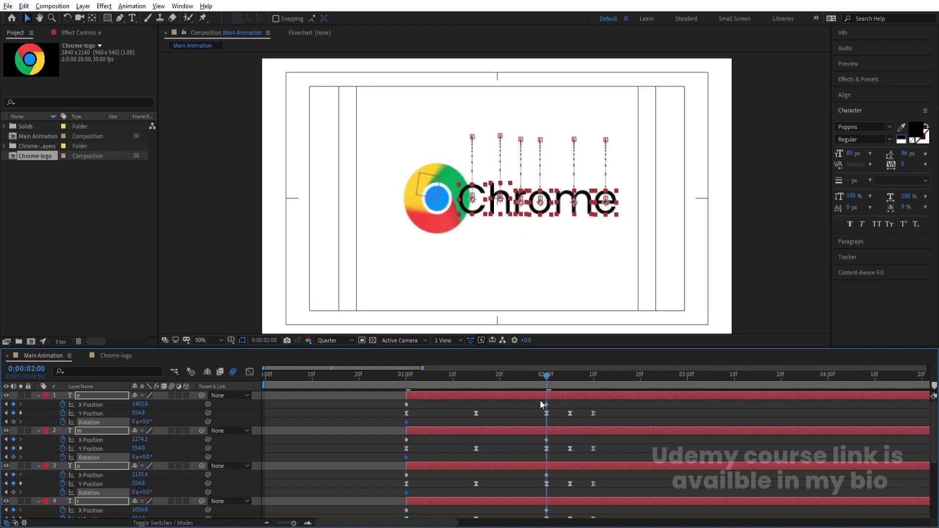
{"action": "left_click", "coordinate": [133, 422]}
{"action": "type", "text": "-120"}
{"action": "key", "text": "Return"}
- Change the 02:00 rotation to one full revolution and preview the letters assembling
{"action": "left_click_drag", "start_coordinate": [494, 374], "coordinate": [454, 383]}
{"action": "key", "text": "k"}
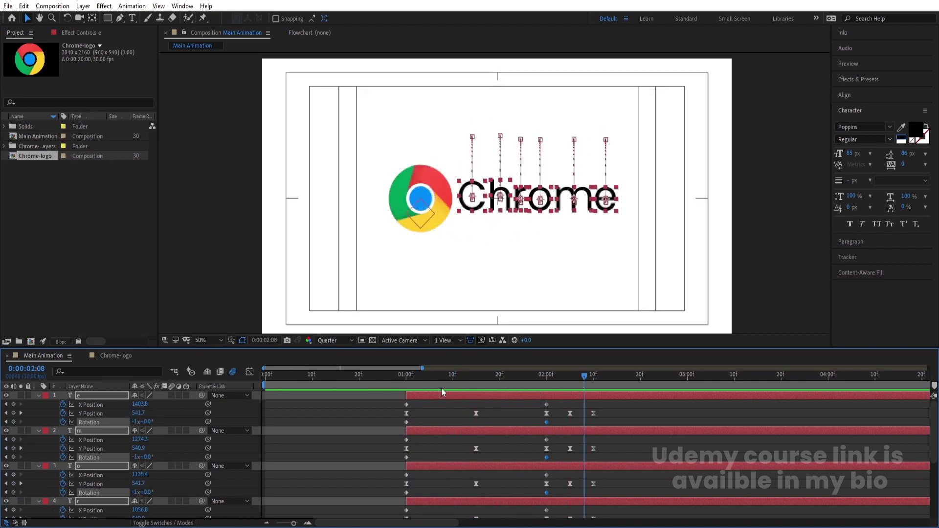
{"action": "left_click", "coordinate": [135, 421]}
{"action": "type", "text": "1"}
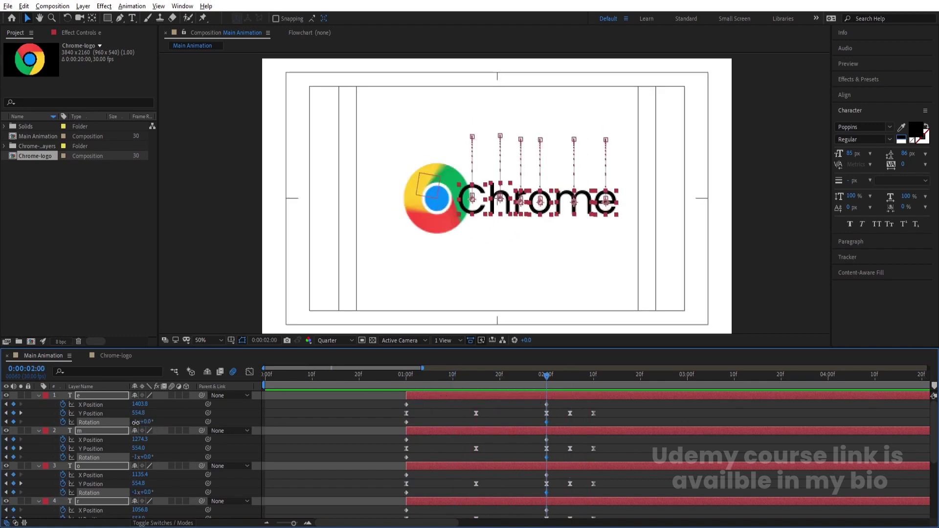
{"action": "key", "text": "Return"}
{"action": "left_click_drag", "start_coordinate": [509, 379], "coordinate": [394, 387]}
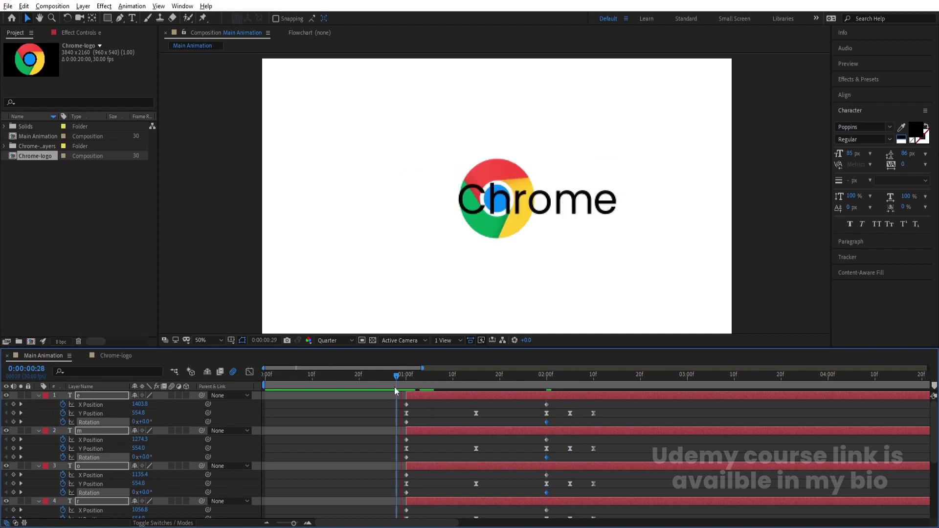
{"action": "left_click", "coordinate": [530, 379]}
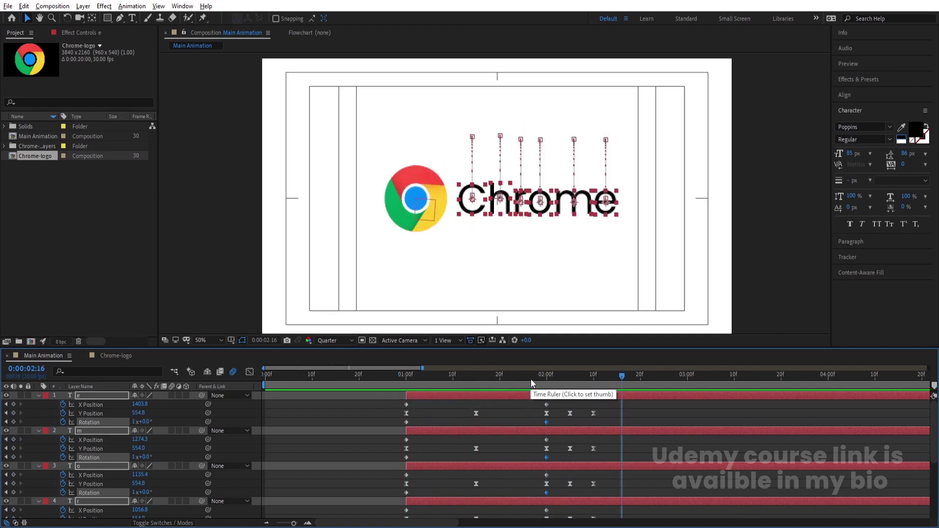
{"action": "key", "text": "space"}
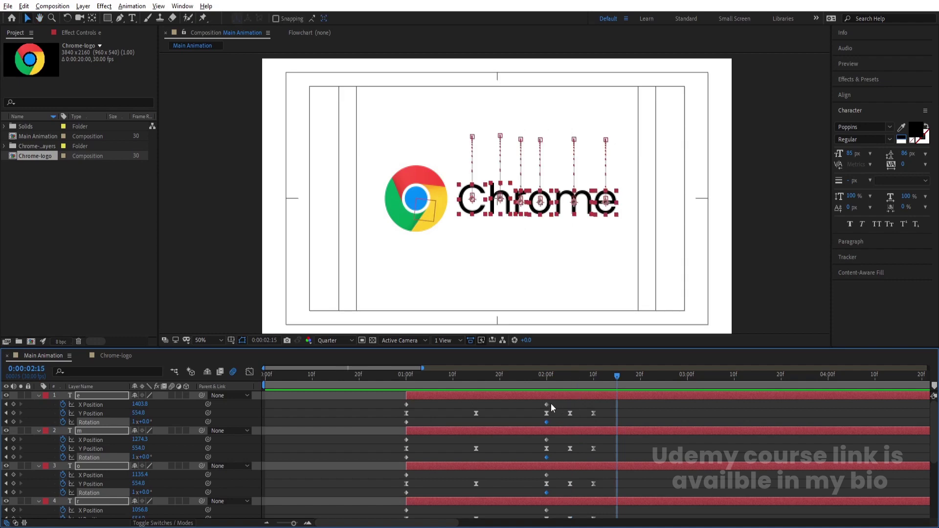
{"action": "left_click_drag", "start_coordinate": [504, 380], "coordinate": [407, 389]}
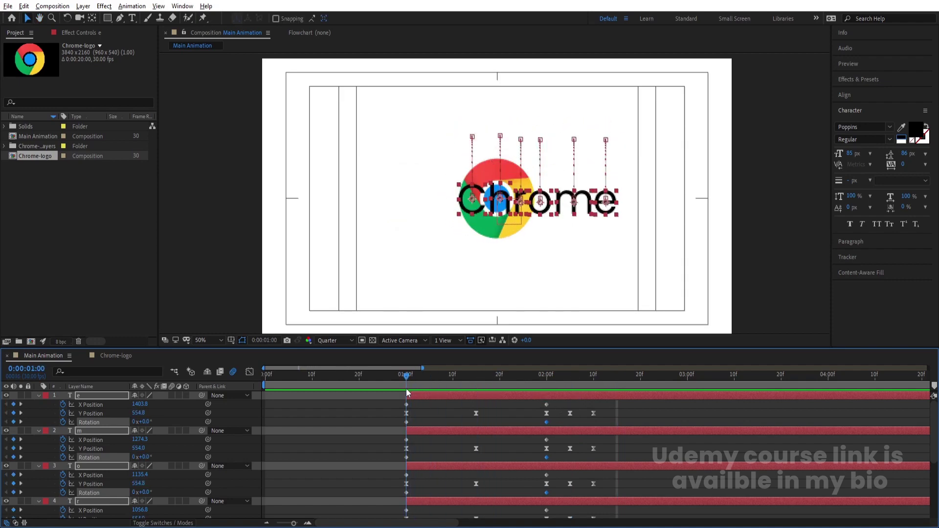
- Keyframe the letters' Scale from 95% at 01:00 to 190% at 02:00, then preview
{"action": "key", "text": "s"}
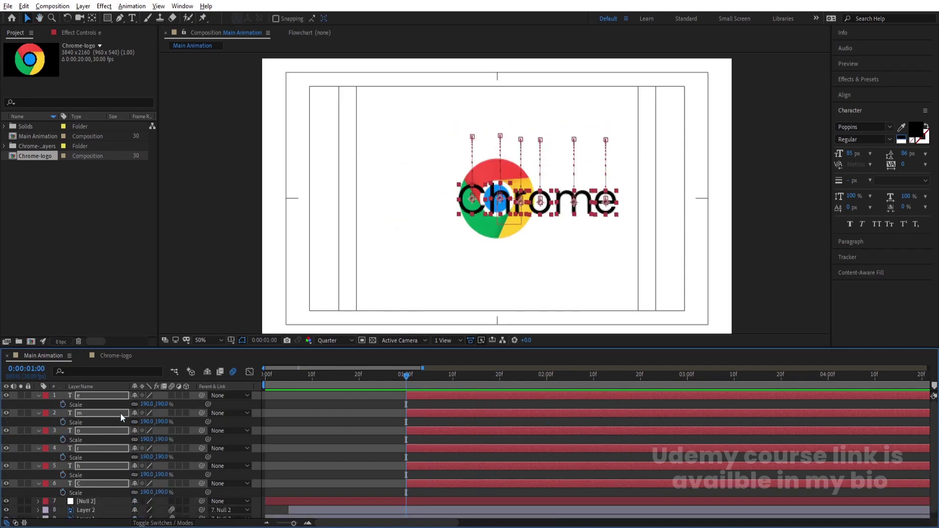
{"action": "left_click", "coordinate": [63, 404]}
{"action": "key", "text": "u"}
{"action": "key", "text": "shift+Page_Down"}
{"action": "key", "text": "shift+Page_Down"}
{"action": "key", "text": "shift+Page_Down"}
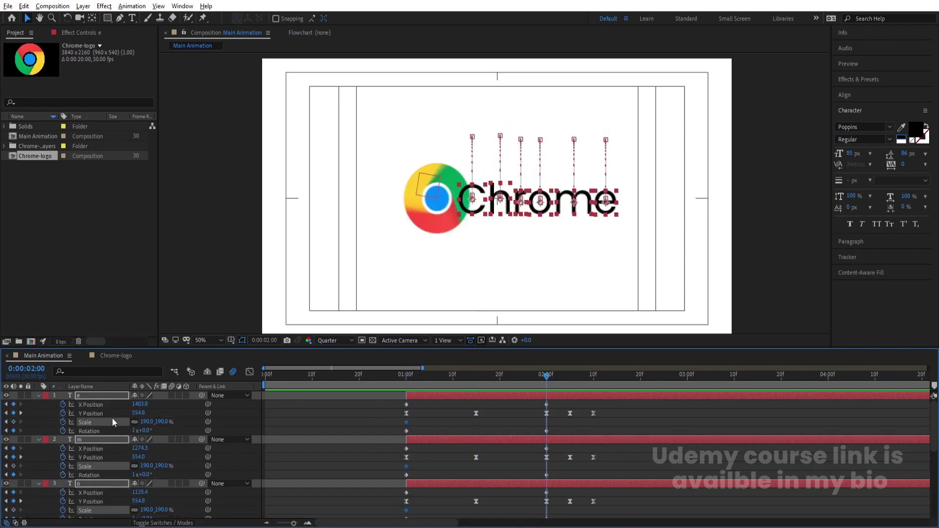
{"action": "key", "text": "shift+Page_Up"}
{"action": "key", "text": "shift+Page_Up"}
{"action": "key", "text": "shift+Page_Up"}
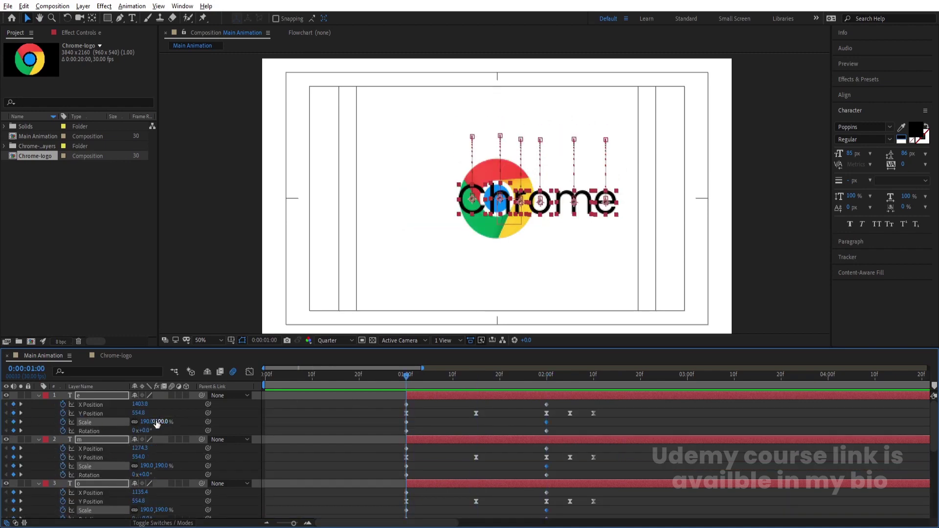
{"action": "left_click_drag", "start_coordinate": [145, 422], "coordinate": [96, 423]}
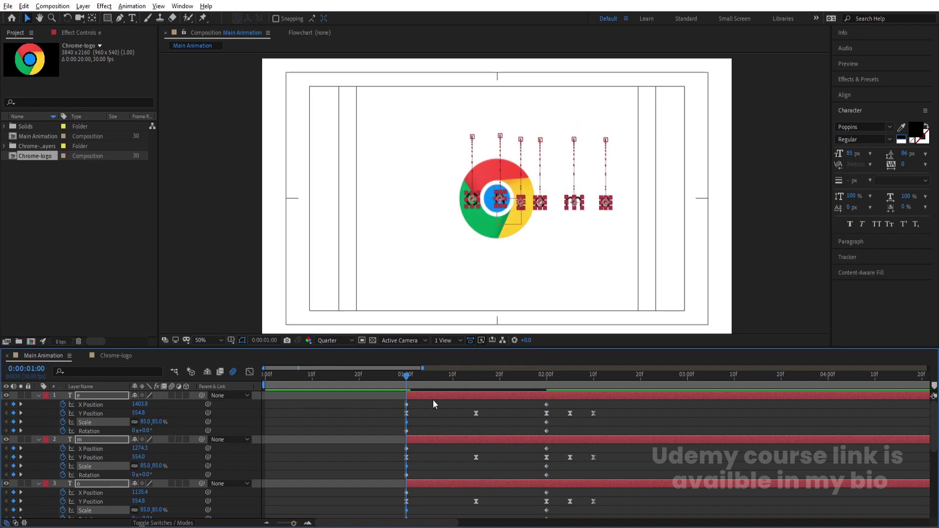
{"action": "left_click", "coordinate": [428, 416]}
{"action": "key", "text": "u"}
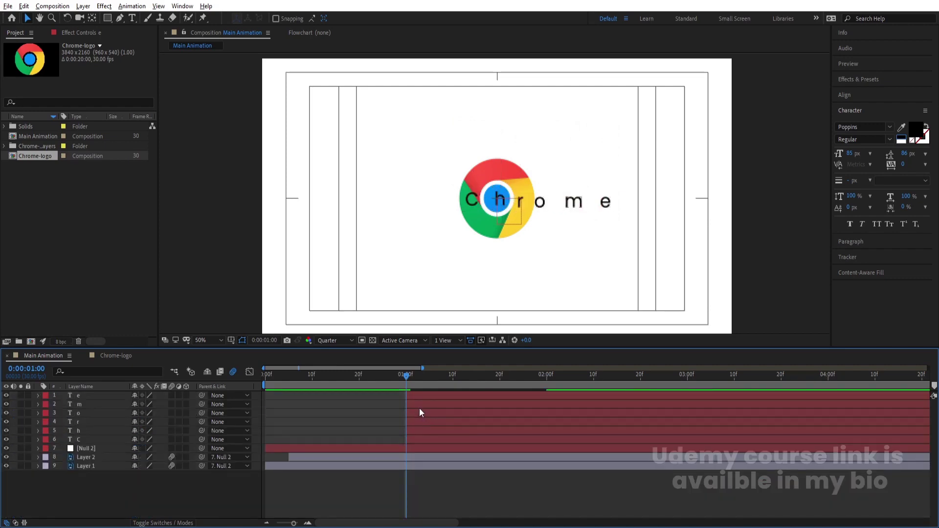
{"action": "key", "text": "space"}
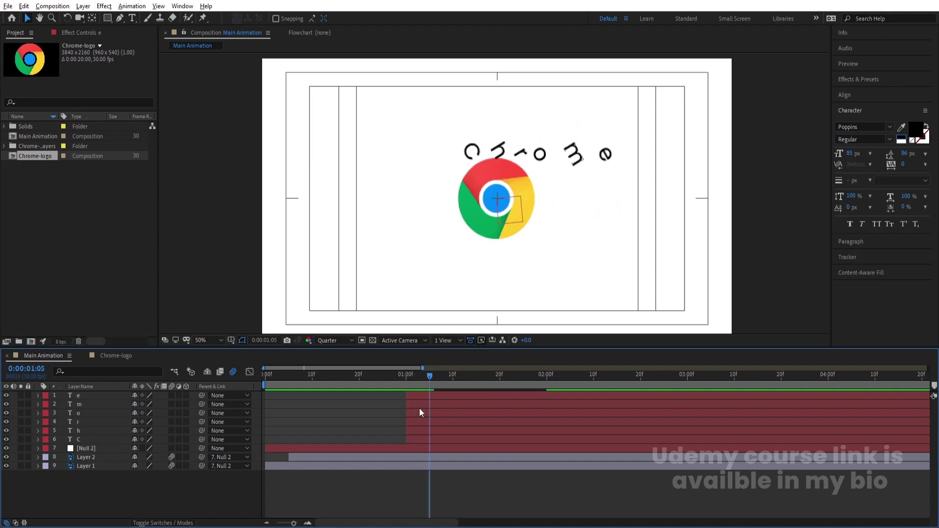
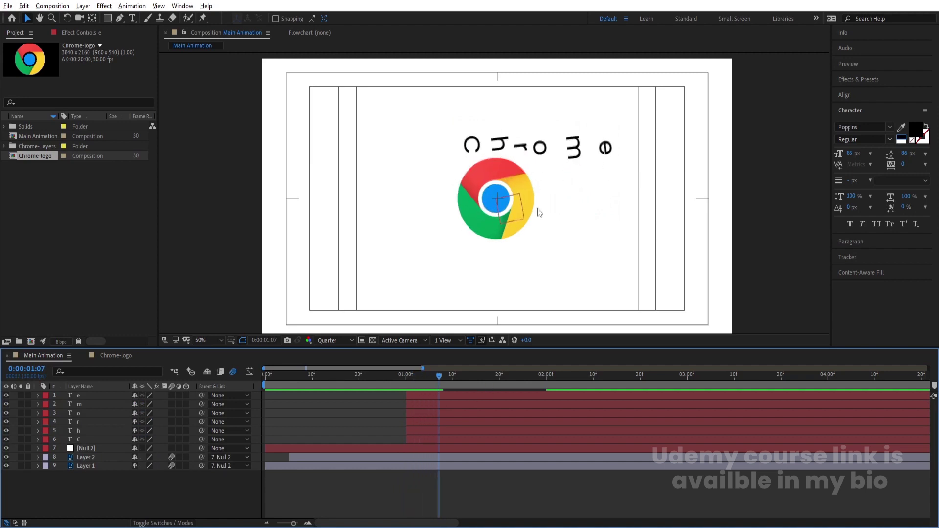
- Start the e layer at the playhead and shift its starting X position left onto the logo
{"action": "left_click", "coordinate": [607, 146]}
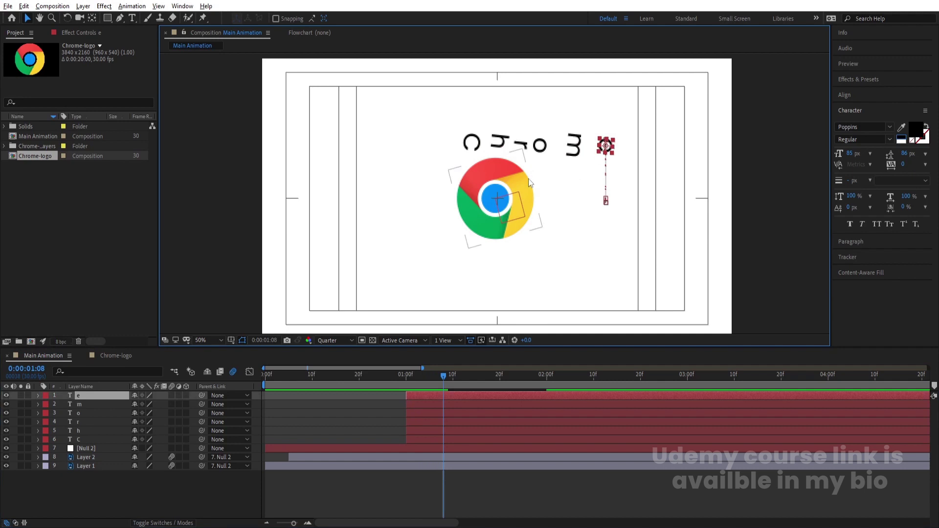
{"action": "left_click", "coordinate": [430, 398]}
{"action": "key", "text": "bracketleft"}
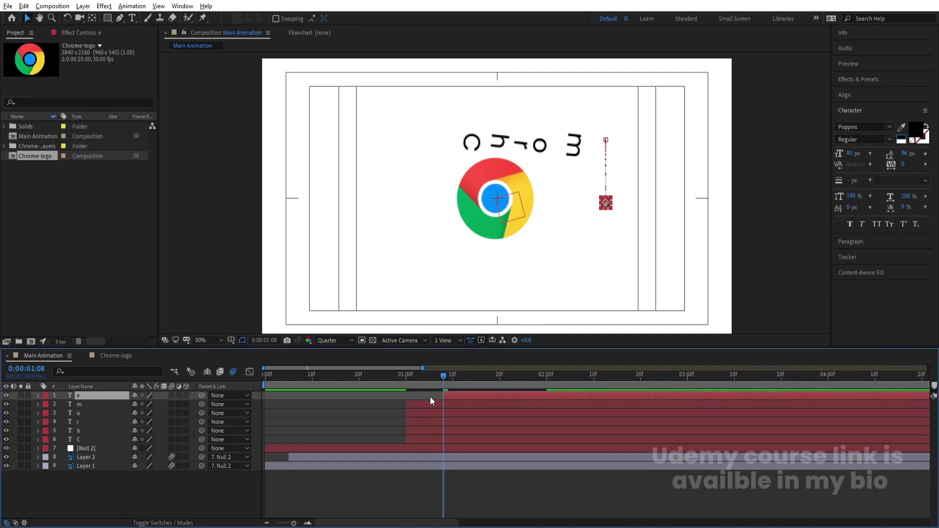
{"action": "key", "text": "u"}
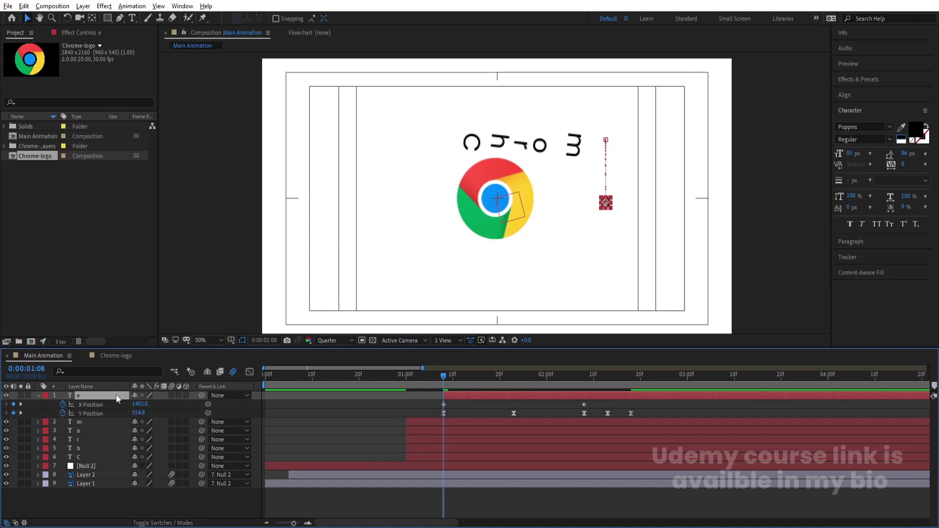
{"action": "left_click_drag", "start_coordinate": [147, 408], "coordinate": [3, 424]}
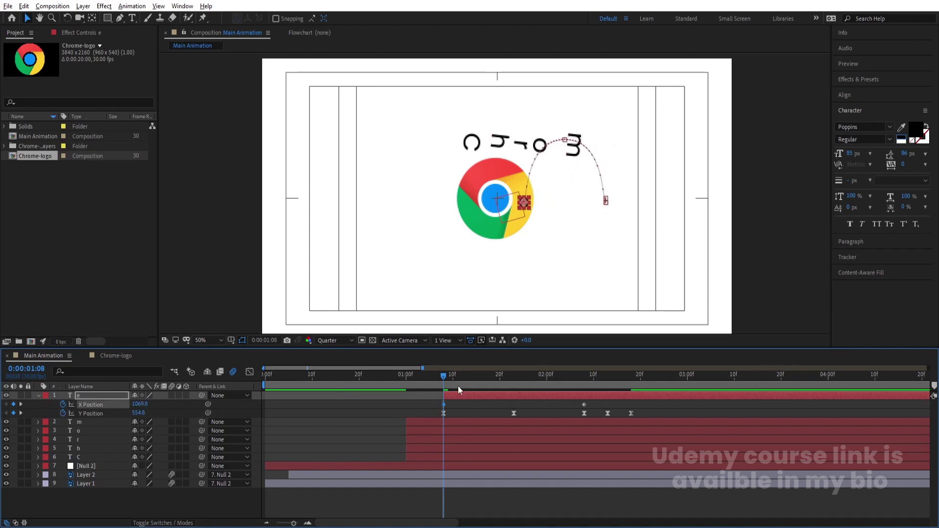
{"action": "key", "text": "Page_Down"}
{"action": "key", "text": "Page_Down"}
{"action": "key", "text": "Page_Down"}
{"action": "key", "text": "Page_Down"}
{"action": "key", "text": "Page_Down"}
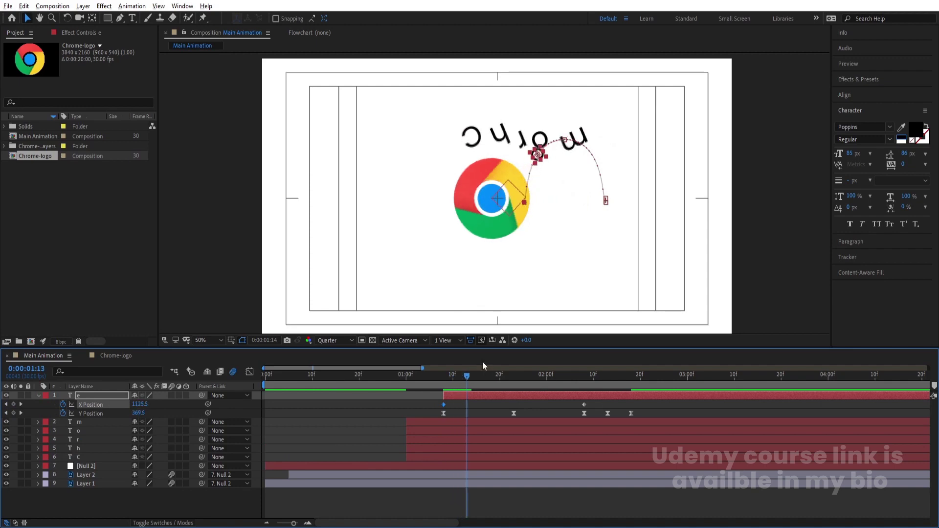
{"action": "key", "text": "Page_Down"}
{"action": "key", "text": "Page_Down"}
{"action": "key", "text": "Page_Down"}
{"action": "key", "text": "Page_Down"}
{"action": "key", "text": "Page_Down"}
{"action": "key", "text": "Page_Down"}
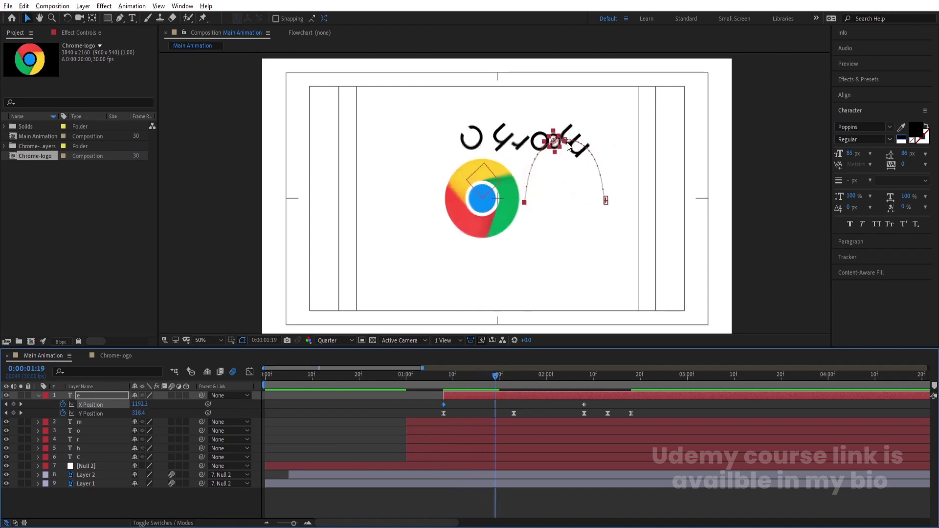
- Paste the position animation onto m, trim it to the current time, and move its start onto the logo
{"action": "left_click", "coordinate": [573, 138]}
{"action": "key", "text": "ctrl+v"}
{"action": "key", "text": "alt+["}
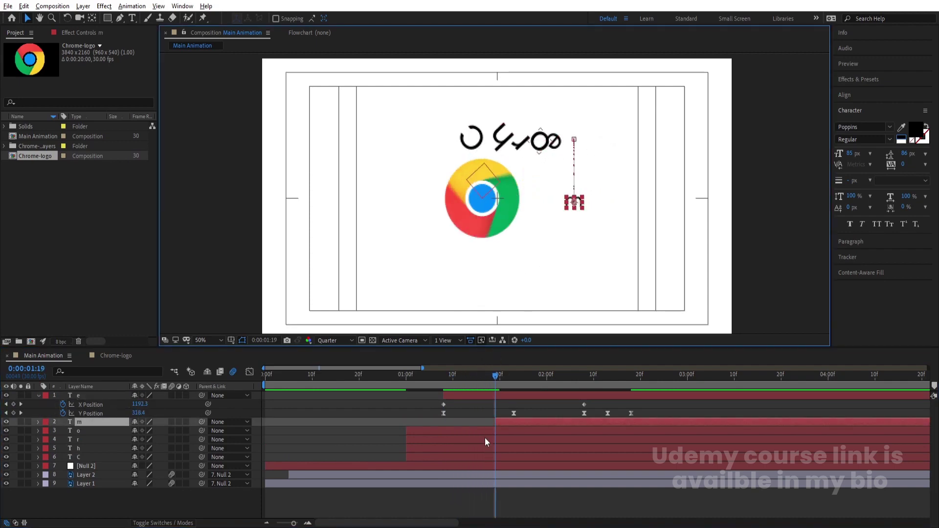
{"action": "key", "text": "u"}
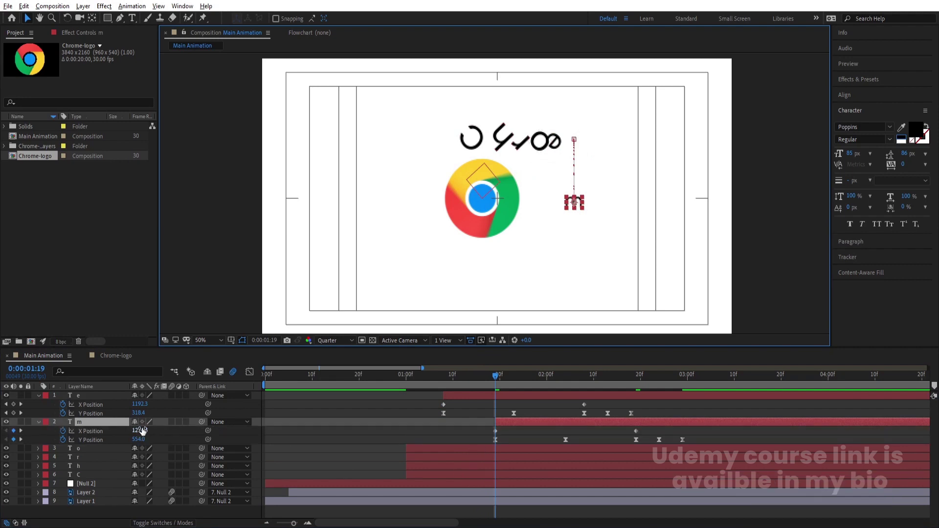
{"action": "left_click_drag", "start_coordinate": [139, 431], "coordinate": [14, 431]}
{"action": "key", "text": "space"}
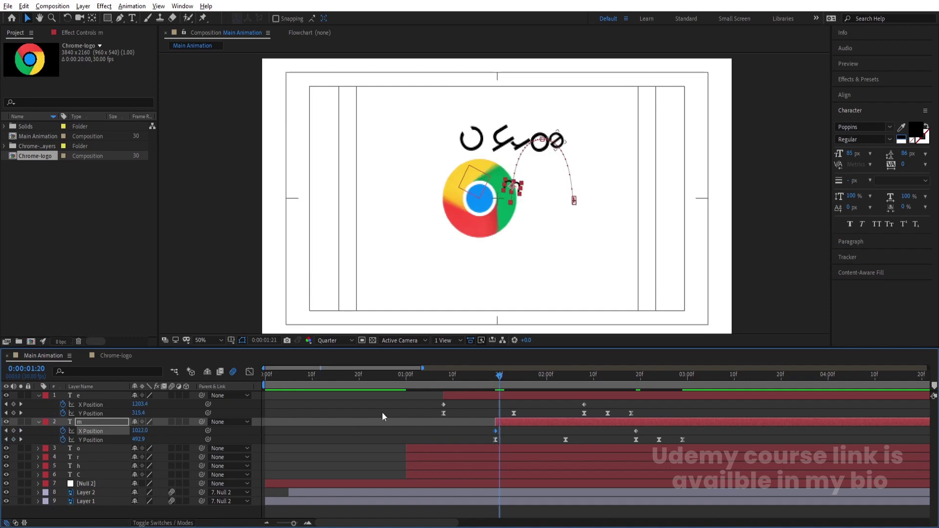
- Give the o layer the same arc, starting at the current time from the logo
{"action": "left_click", "coordinate": [518, 450]}
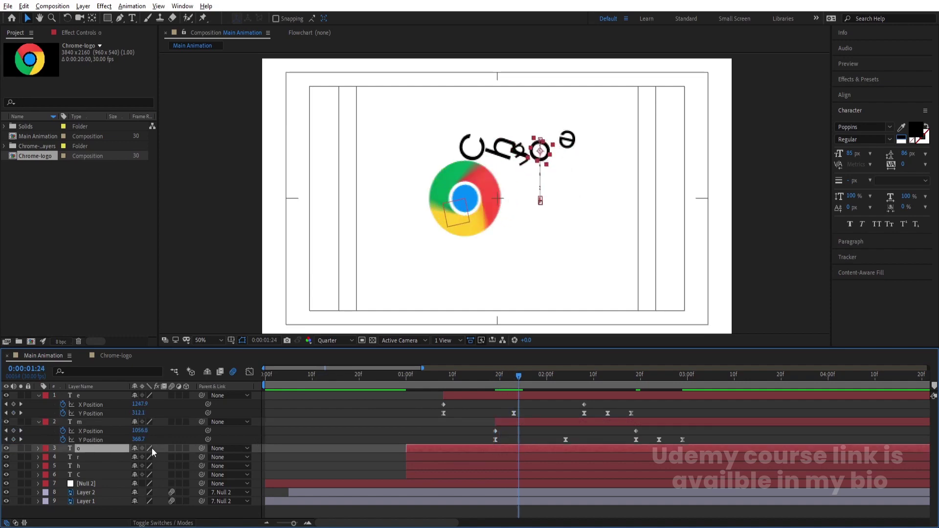
{"action": "key", "text": "p"}
{"action": "key", "text": "bracketleft"}
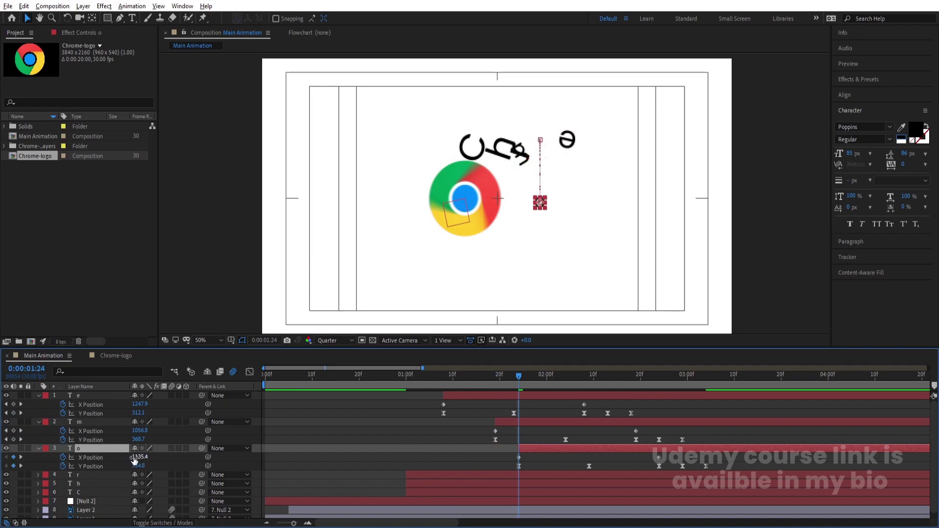
{"action": "left_click_drag", "start_coordinate": [145, 458], "coordinate": [48, 454]}
{"action": "key", "text": "space"}
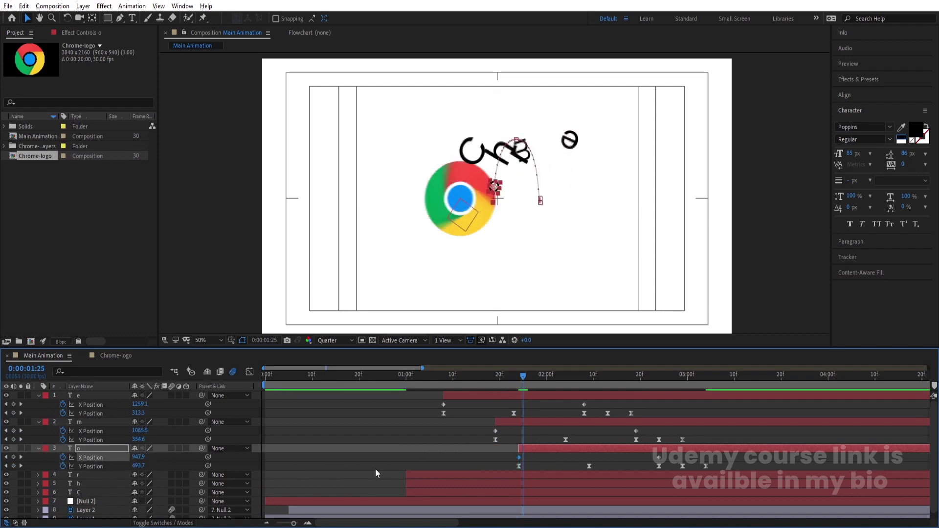
- Start the r layer one frame earlier and shift its starting X position onto the logo
{"action": "left_click", "coordinate": [538, 474]}
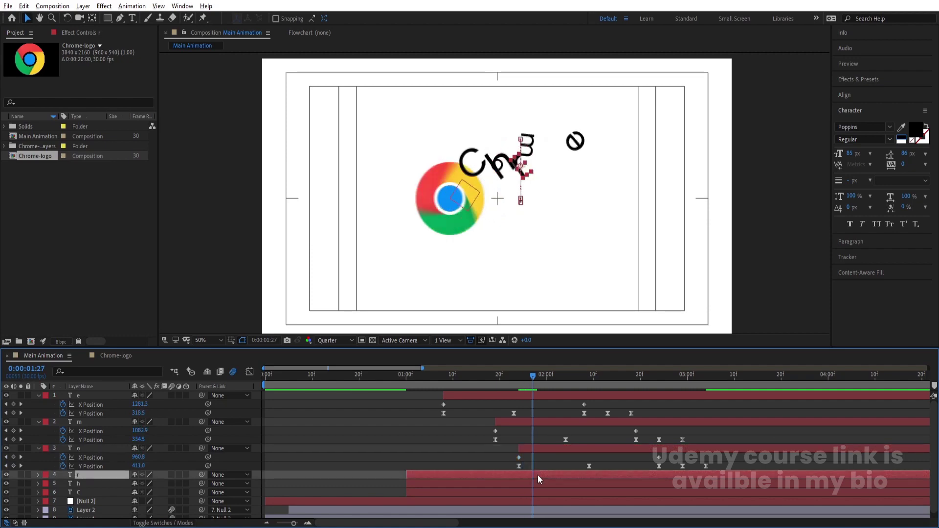
{"action": "key", "text": "Page_Up"}
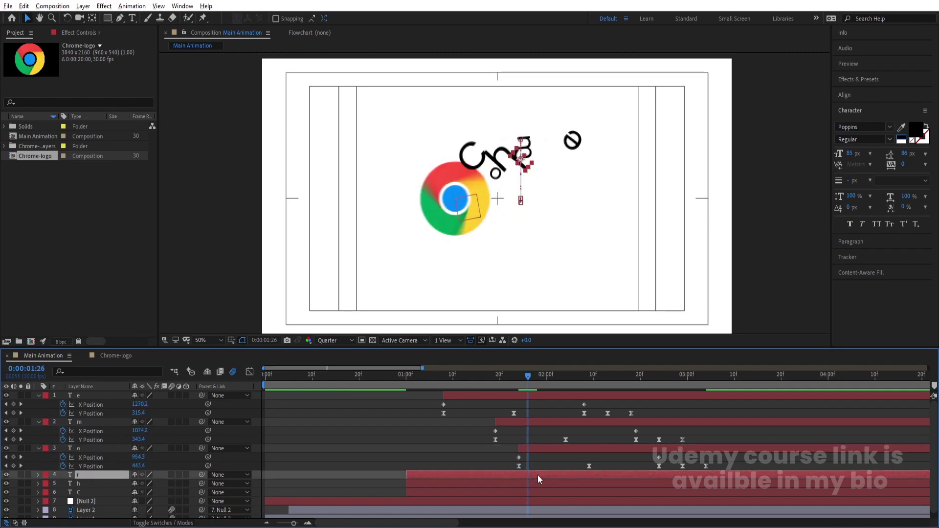
{"action": "key", "text": "alt+bracketleft"}
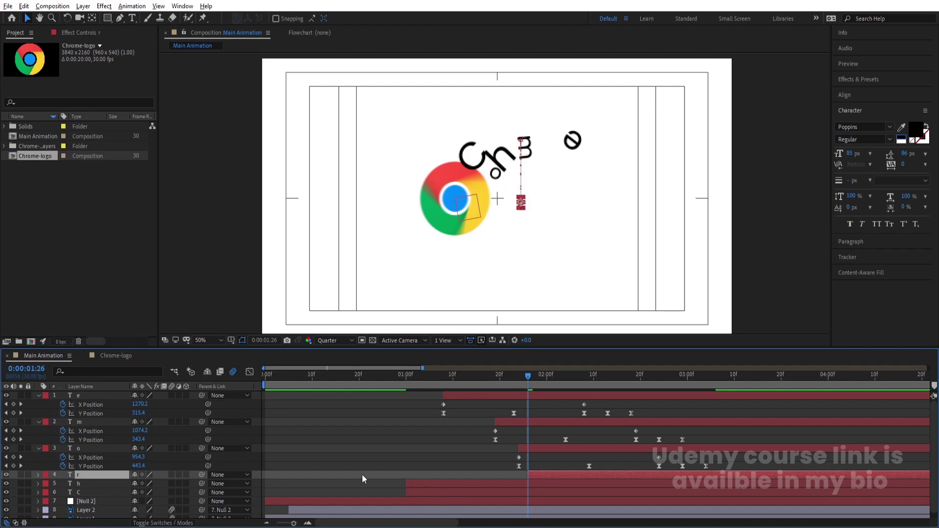
{"action": "key", "text": "p"}
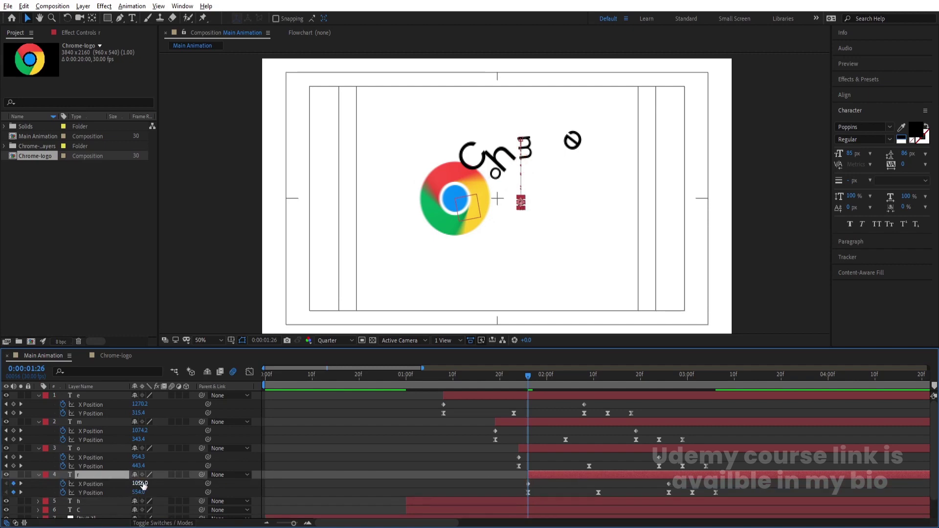
{"action": "left_click_drag", "start_coordinate": [139, 483], "coordinate": [75, 485]}
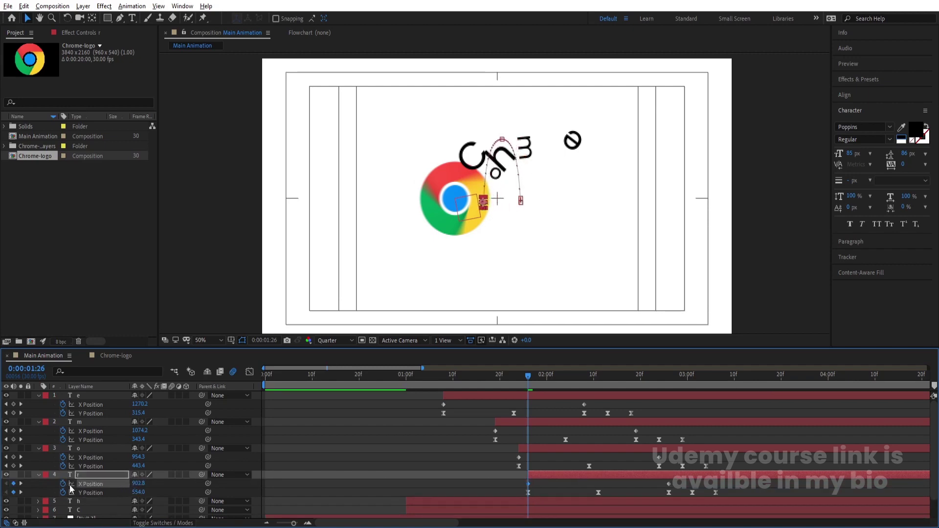
{"action": "key", "text": "Page_Down"}
{"action": "key", "text": "Page_Down"}
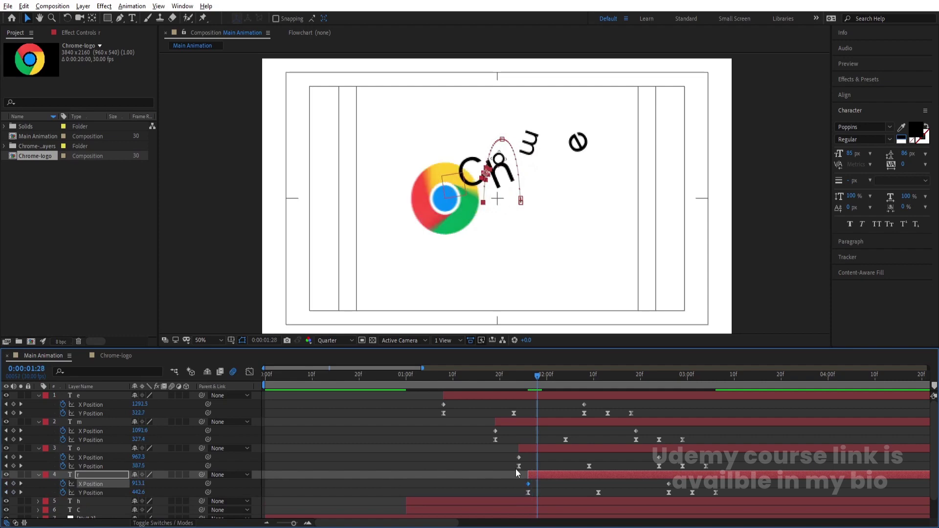
- Start the h layer at the current time and move its start left toward the logo
{"action": "key", "text": "ctrl+Down"}
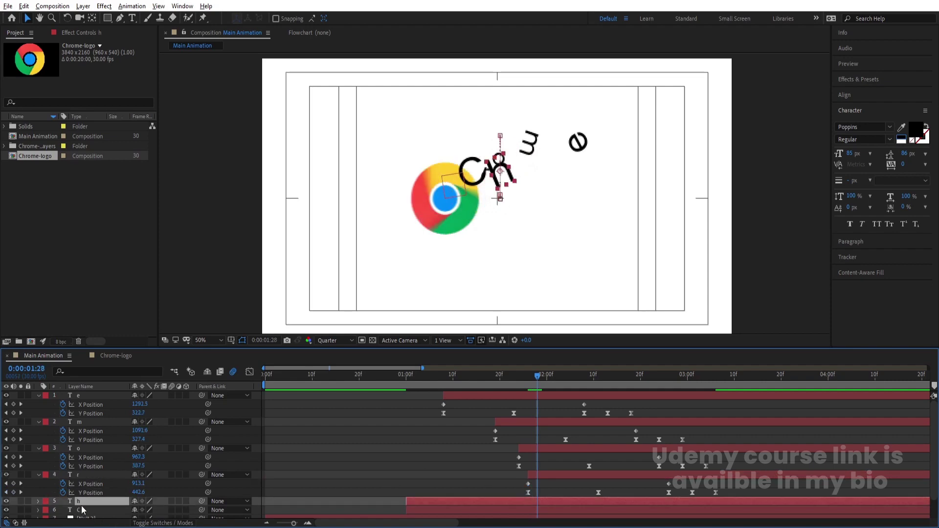
{"action": "key", "text": "p"}
{"action": "key", "text": "bracketleft"}
{"action": "scroll", "coordinate": [406, 496], "scroll_direction": "down", "scroll_amount": 1}
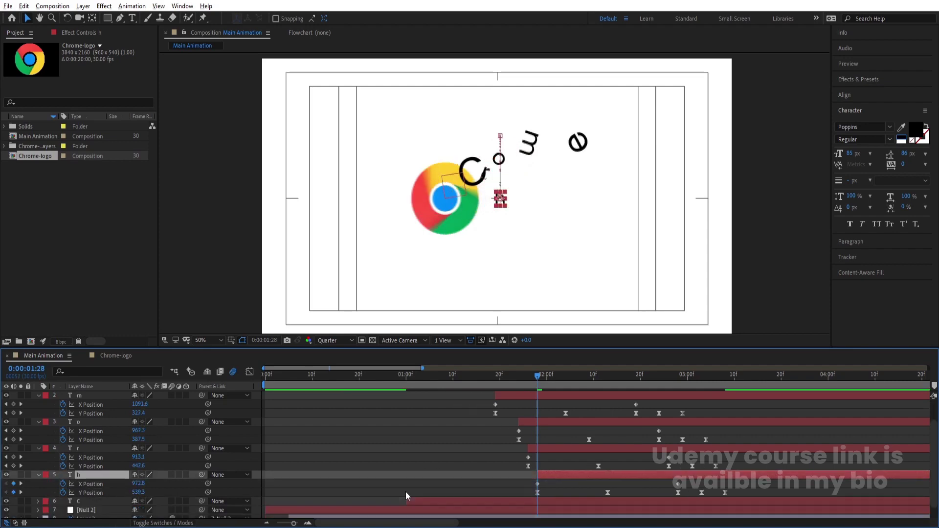
{"action": "left_click_drag", "start_coordinate": [138, 483], "coordinate": [84, 484]}
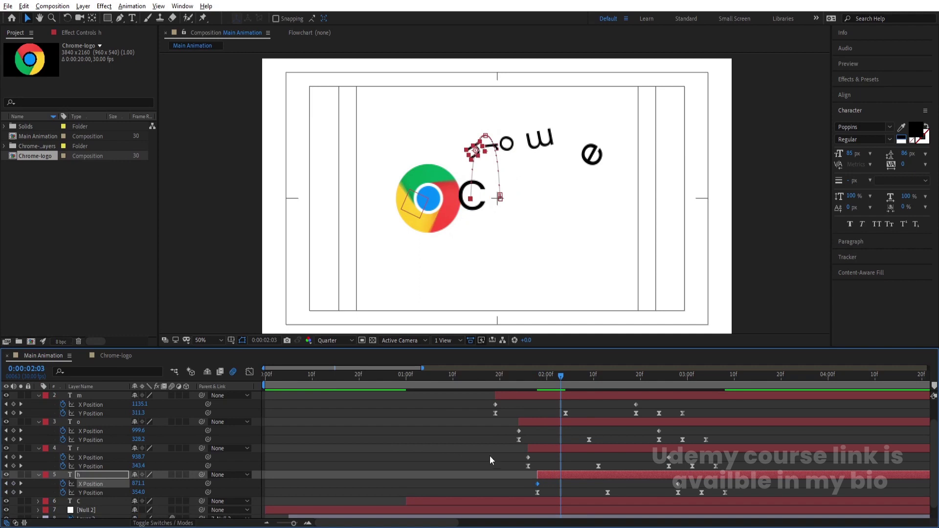
- Start the C layer at the current time, adjust its X position, and preview the word Chrome forming
{"action": "left_click", "coordinate": [556, 498]}
{"action": "key", "text": "alt+bracketleft"}
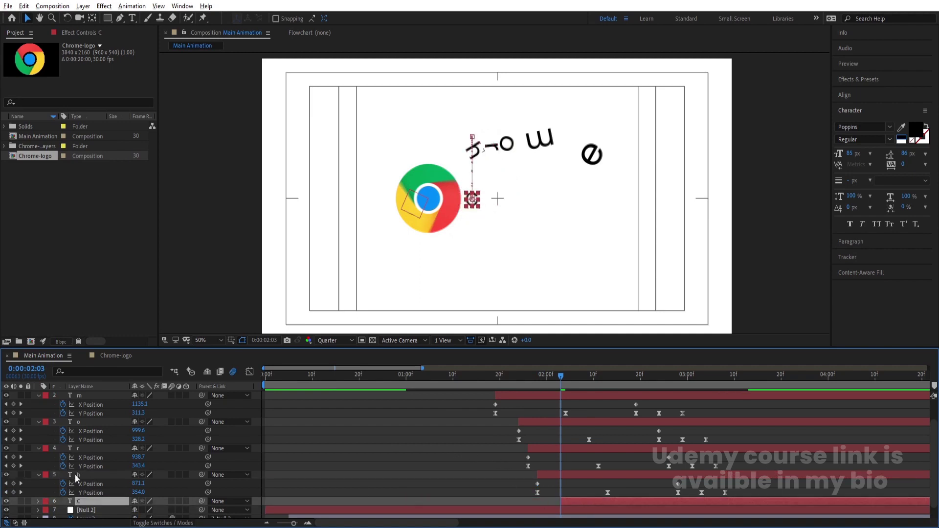
{"action": "key", "text": "u"}
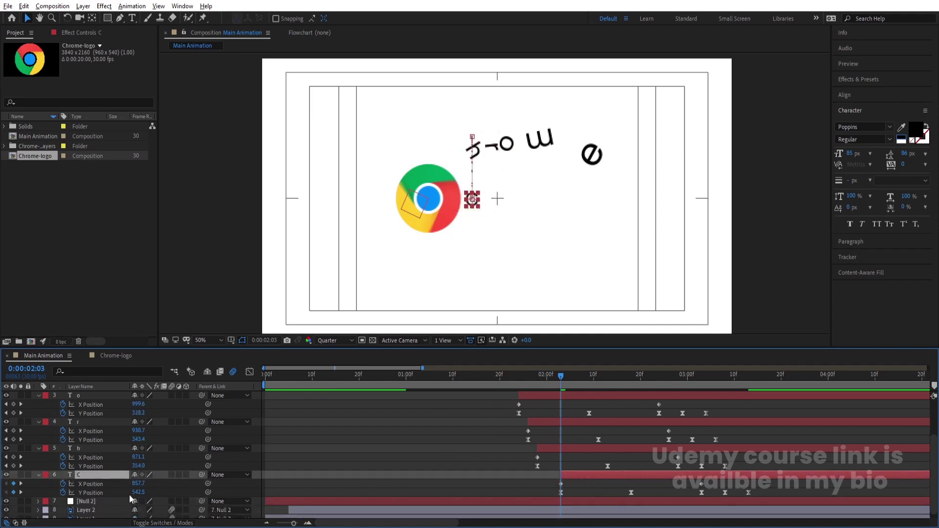
{"action": "left_click", "coordinate": [123, 484]}
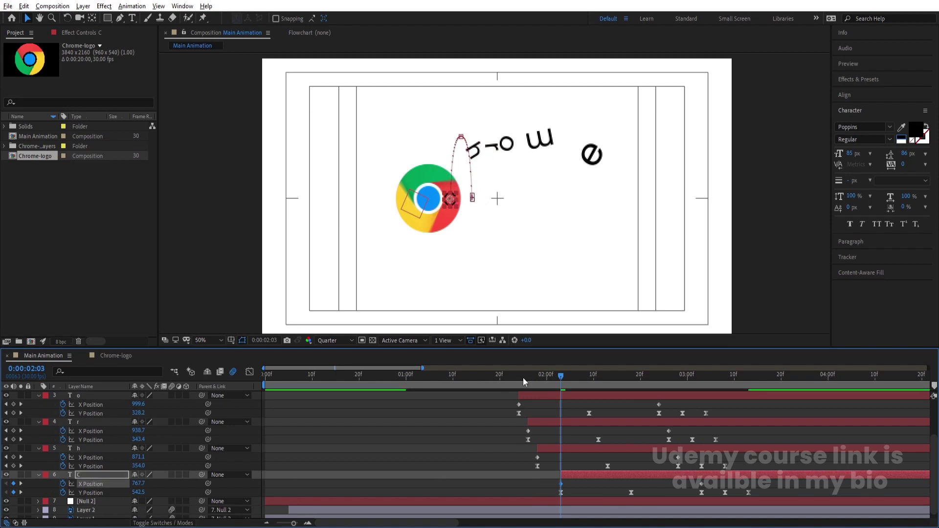
{"action": "left_click", "coordinate": [499, 376]}
{"action": "key", "text": "space"}
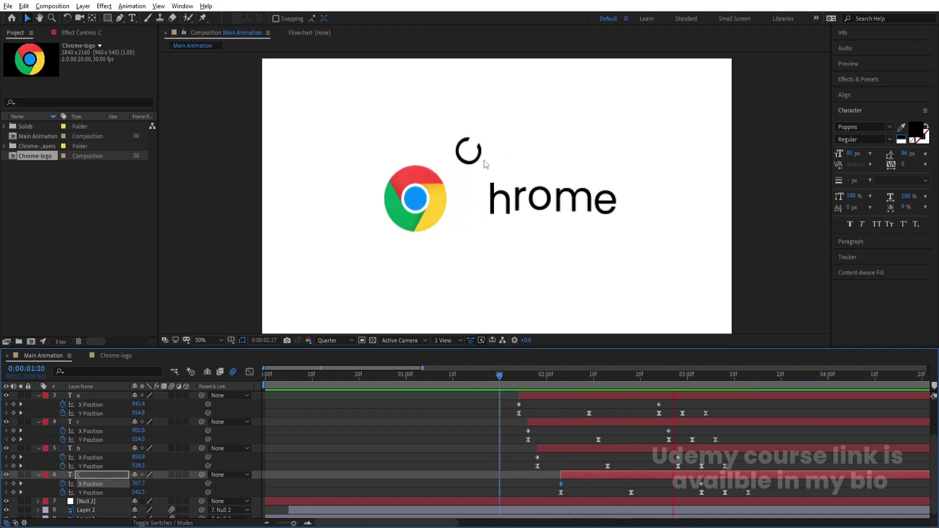
{"action": "key", "text": "space"}
- Collapse all layer properties and rewind to about 0:00:01:08, where the e emerges
{"action": "scroll", "coordinate": [546, 435], "scroll_direction": "up", "scroll_amount": 2}
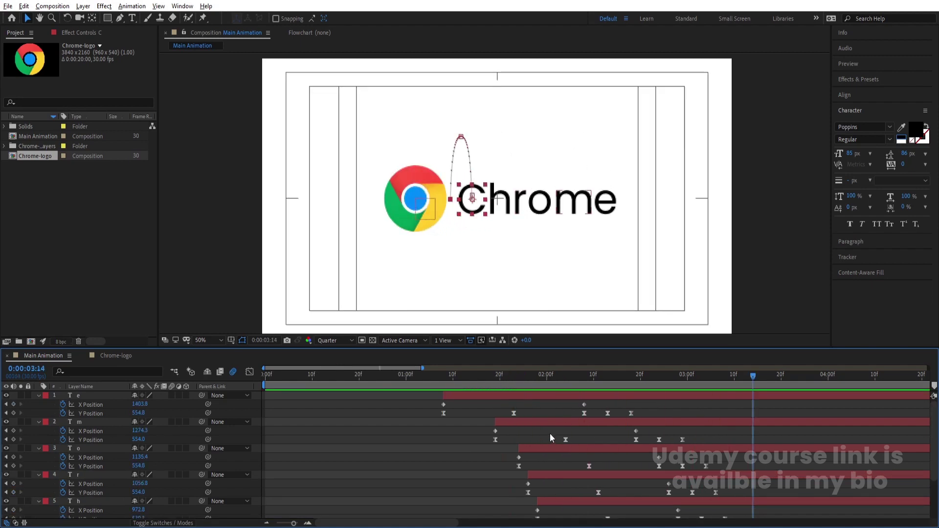
{"action": "left_click", "coordinate": [529, 405]}
{"action": "key", "text": "u"}
{"action": "left_click", "coordinate": [522, 376]}
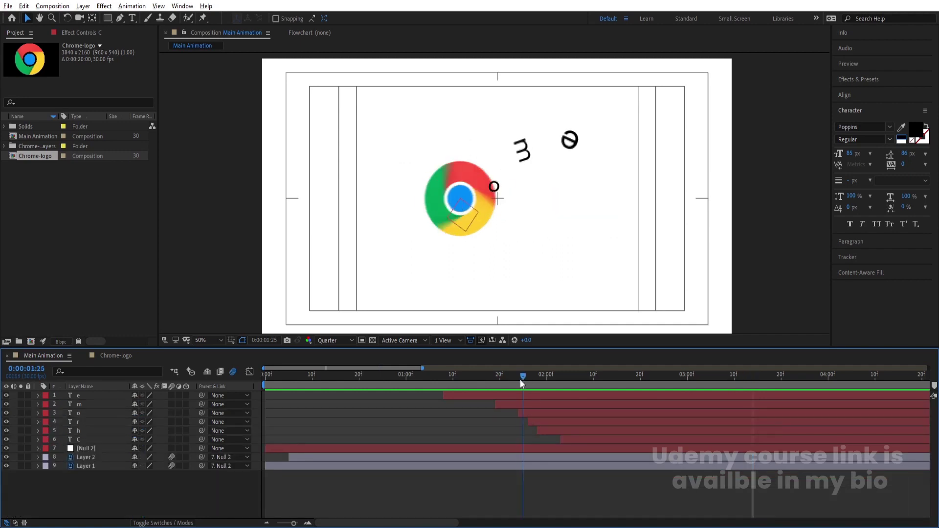
{"action": "left_click_drag", "start_coordinate": [520, 379], "coordinate": [450, 401]}
- Colour e yellow, m green and o red, each sampled from the logo
{"action": "left_click", "coordinate": [450, 395]}
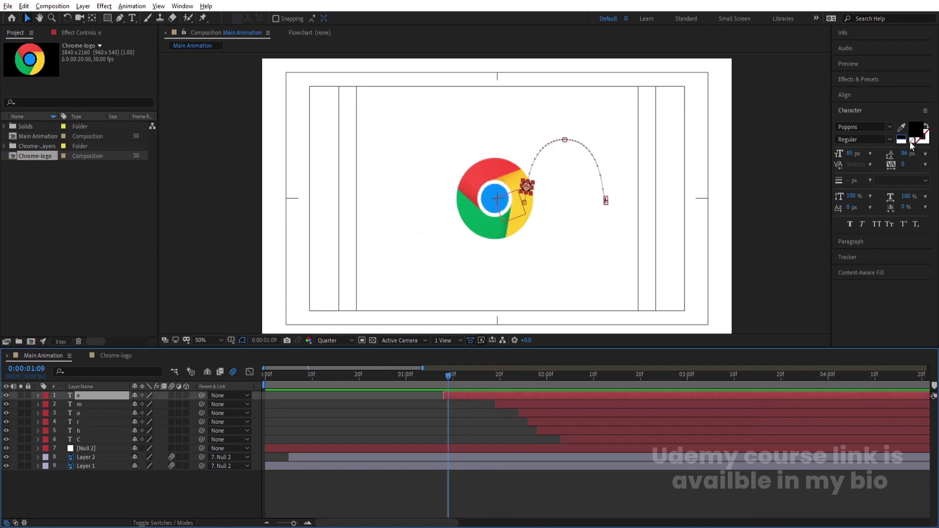
{"action": "left_click", "coordinate": [901, 127]}
{"action": "left_click", "coordinate": [516, 189]}
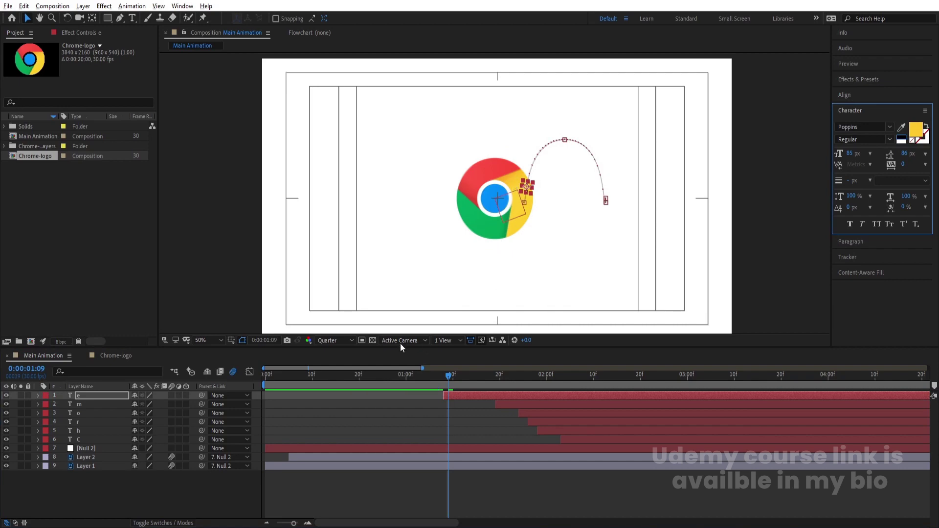
{"action": "mouse_move", "coordinate": [448, 373]}
{"action": "left_mouse_down"}
{"action": "mouse_move", "coordinate": [466, 365]}
{"action": "mouse_move", "coordinate": [469, 377]}
{"action": "mouse_move", "coordinate": [500, 381]}
{"action": "left_mouse_up"}
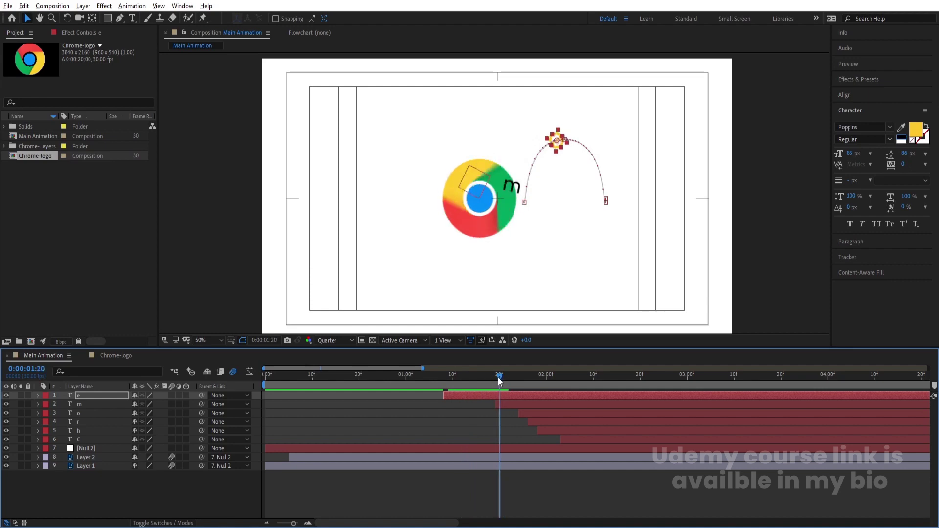
{"action": "left_click", "coordinate": [505, 406]}
{"action": "left_click", "coordinate": [901, 127]}
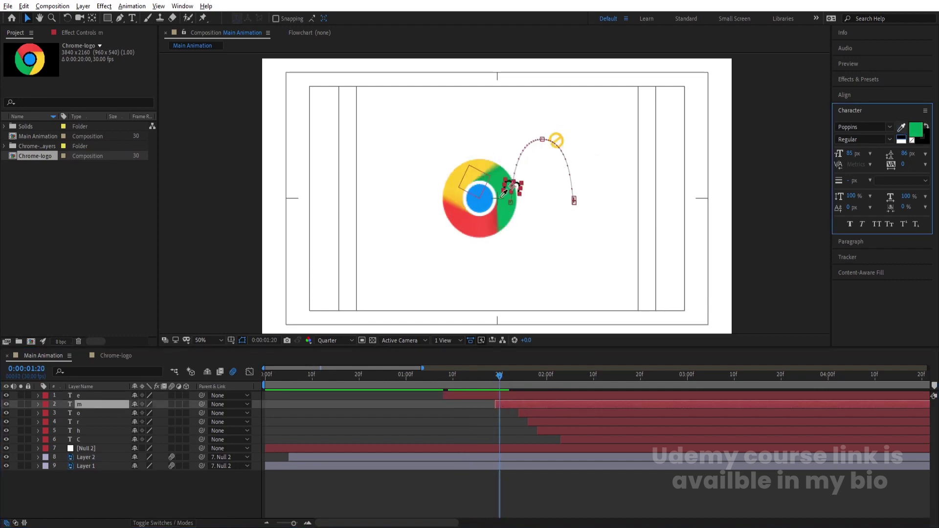
{"action": "left_click", "coordinate": [509, 207]}
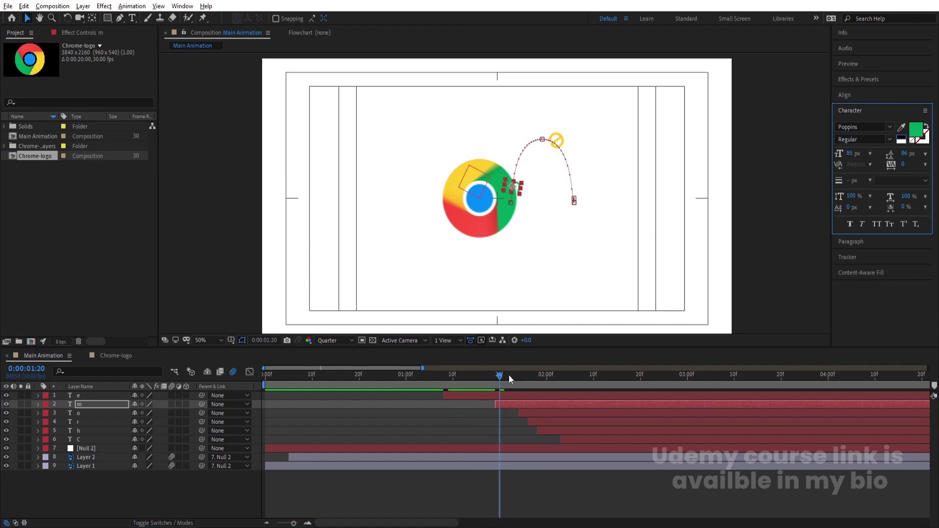
{"action": "left_click_drag", "start_coordinate": [509, 378], "coordinate": [524, 377]}
{"action": "left_click", "coordinate": [533, 413]}
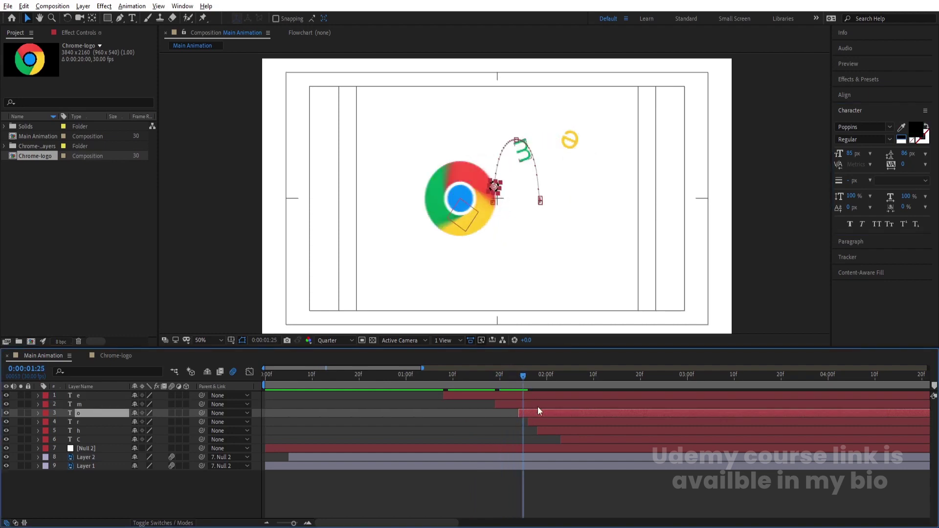
{"action": "left_click", "coordinate": [901, 127]}
{"action": "left_click", "coordinate": [479, 166]}
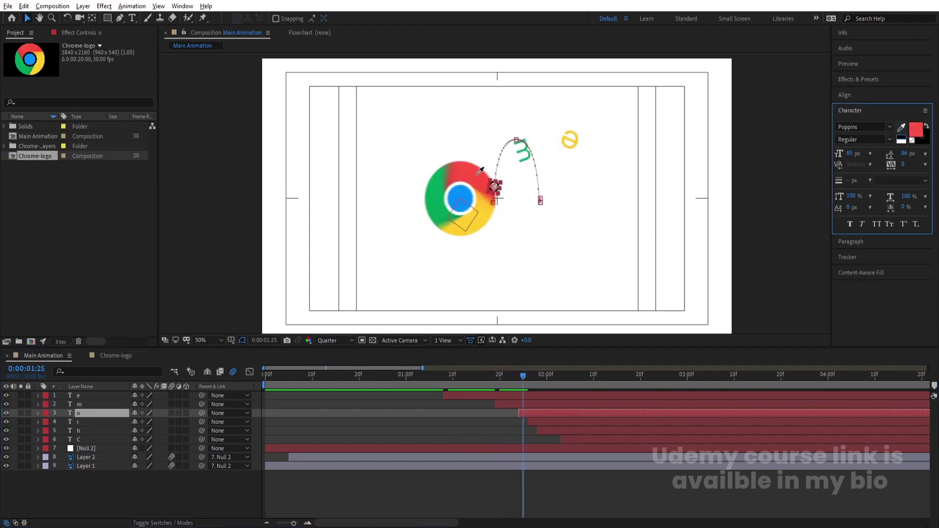
- Colour r yellow, h green and C red from the logo, and enable motion blur on all six letters
{"action": "left_click", "coordinate": [532, 376]}
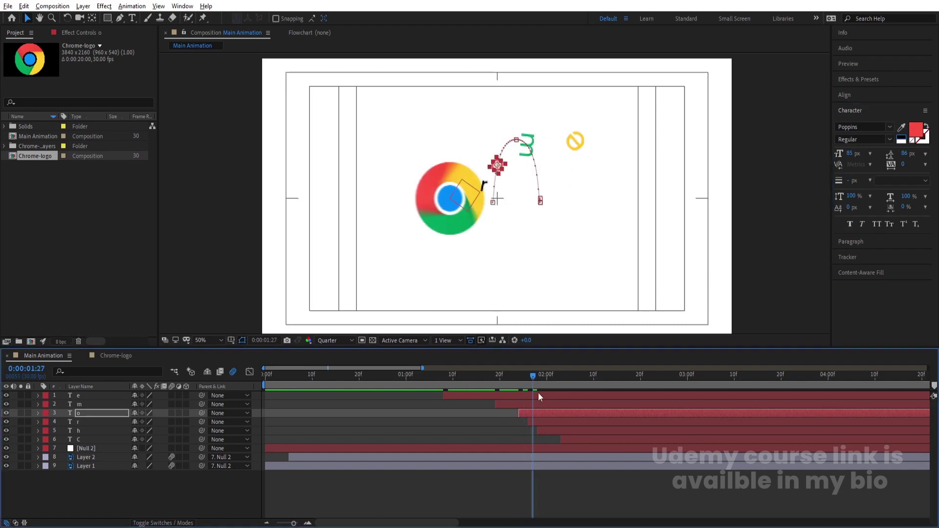
{"action": "left_click", "coordinate": [541, 422]}
{"action": "left_click", "coordinate": [902, 127]}
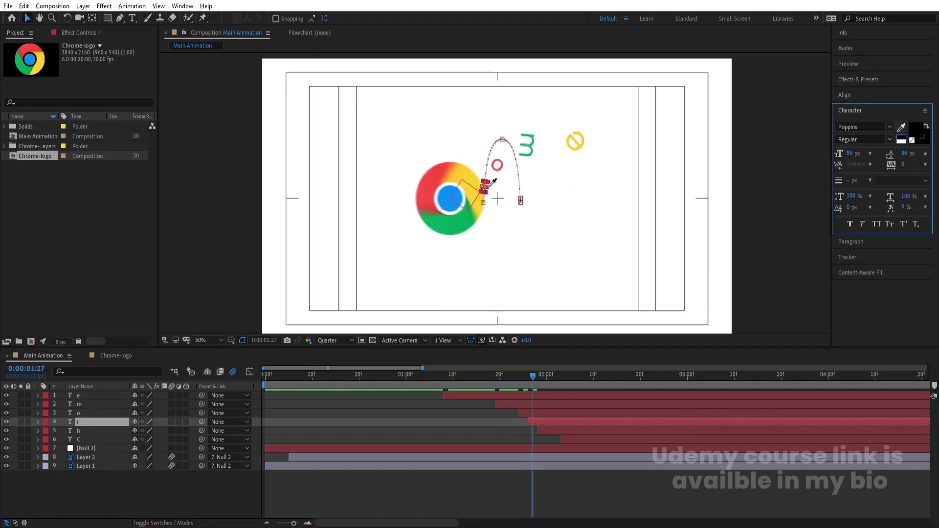
{"action": "left_click", "coordinate": [472, 176]}
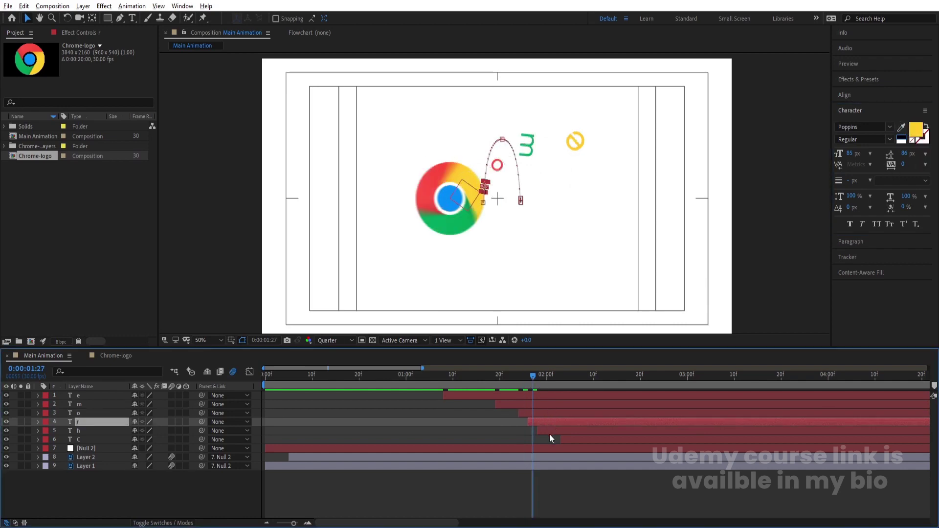
{"action": "left_click", "coordinate": [551, 430]}
{"action": "left_click", "coordinate": [901, 127]}
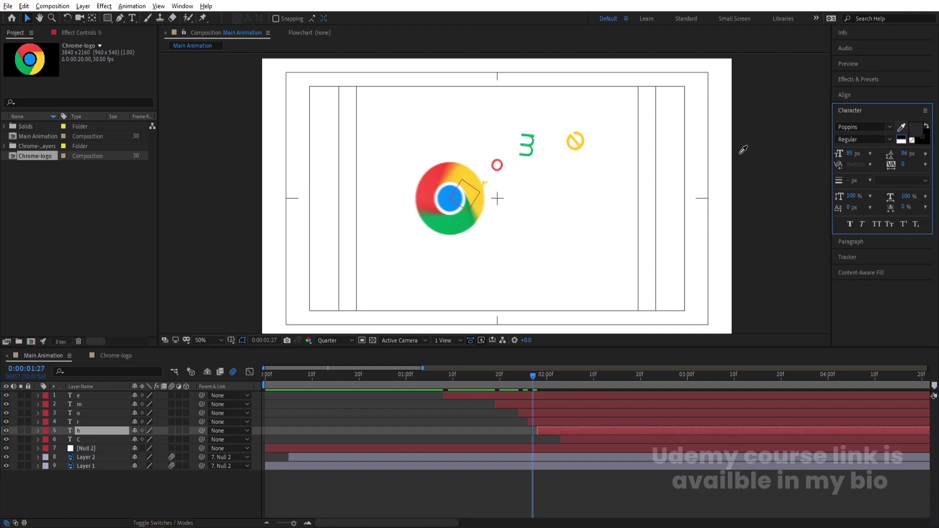
{"action": "left_click", "coordinate": [458, 225]}
{"action": "left_click", "coordinate": [541, 375]}
{"action": "left_click_drag", "start_coordinate": [548, 374], "coordinate": [567, 375]}
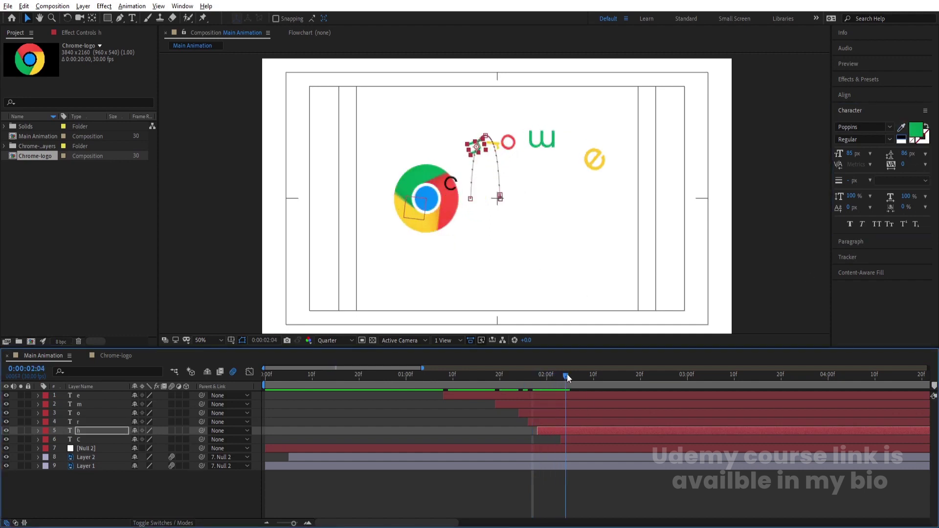
{"action": "left_click", "coordinate": [571, 439]}
{"action": "left_click", "coordinate": [901, 126]}
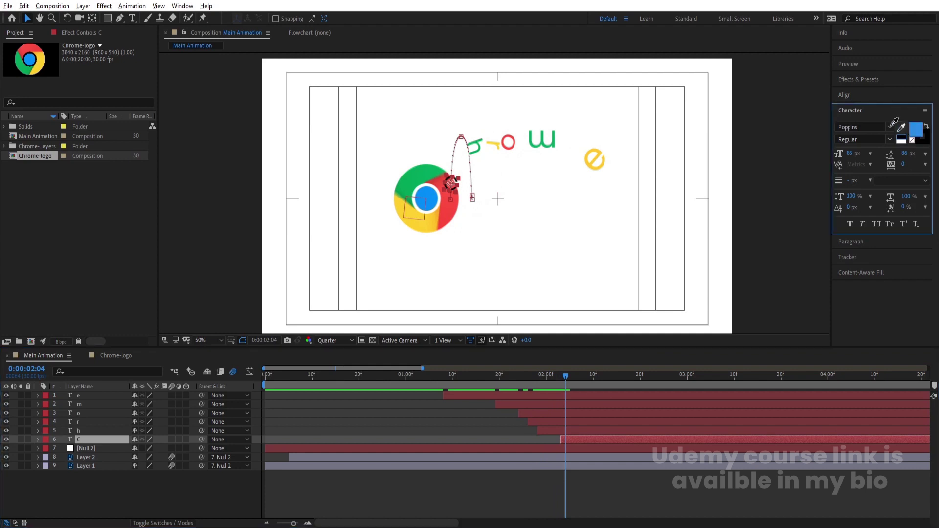
{"action": "left_click", "coordinate": [449, 214]}
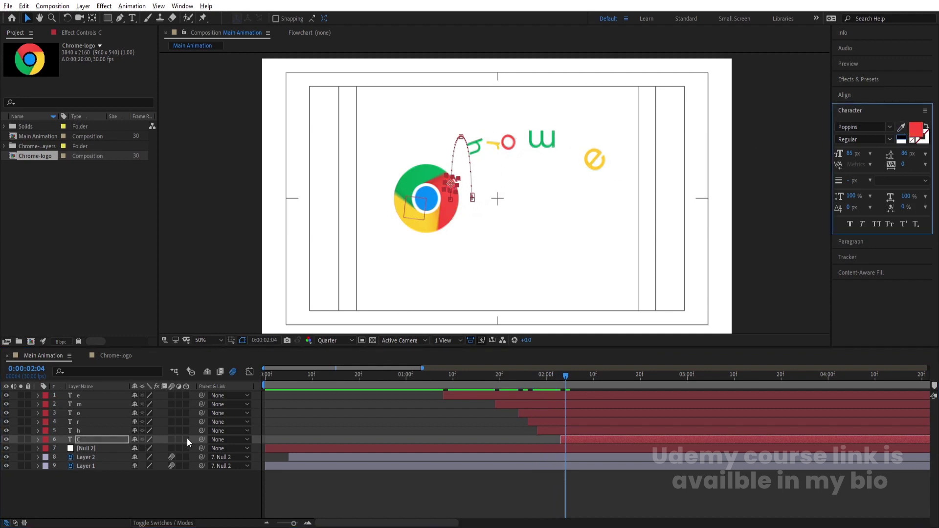
{"action": "left_click_drag", "start_coordinate": [170, 440], "coordinate": [171, 395]}
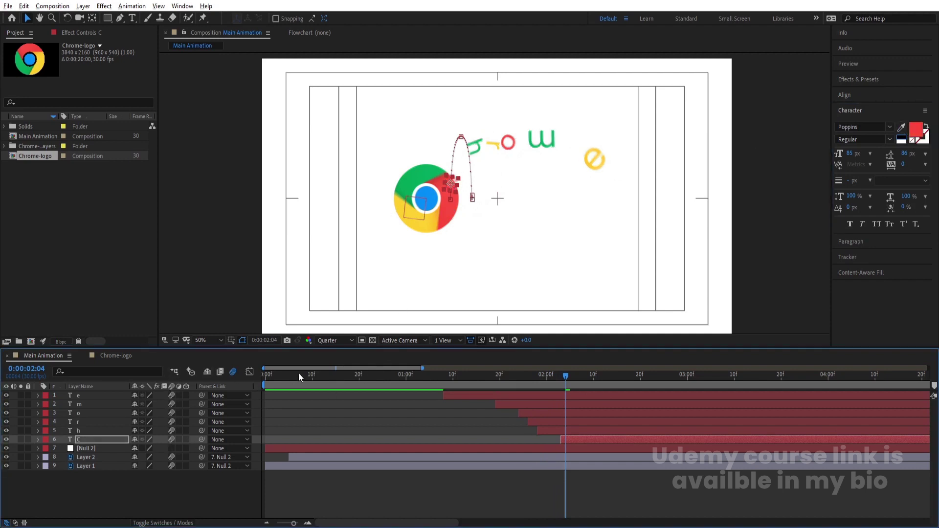
{"action": "key", "text": "Home"}
- Preview the coloured letters, zoom the timeline out, and select all six letter layers
{"action": "key", "text": "space"}
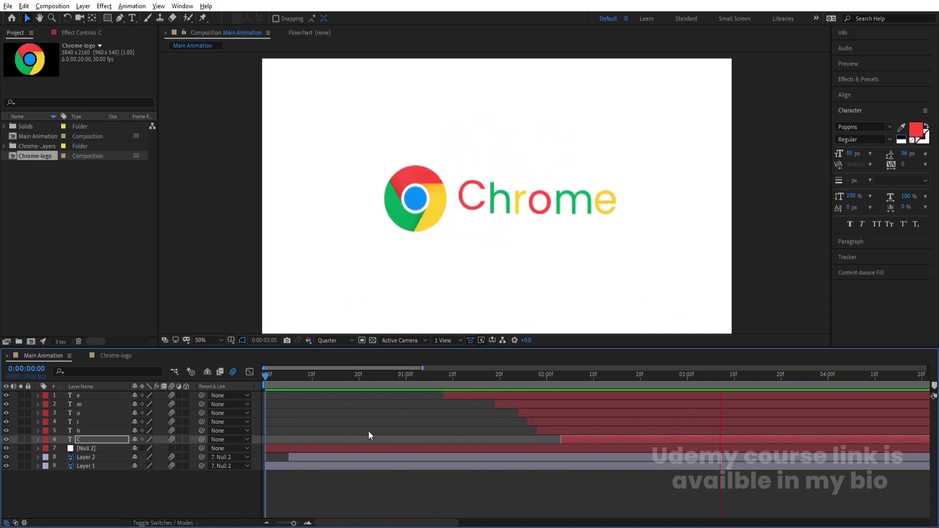
{"action": "key", "text": "space"}
{"action": "key", "text": "minus"}
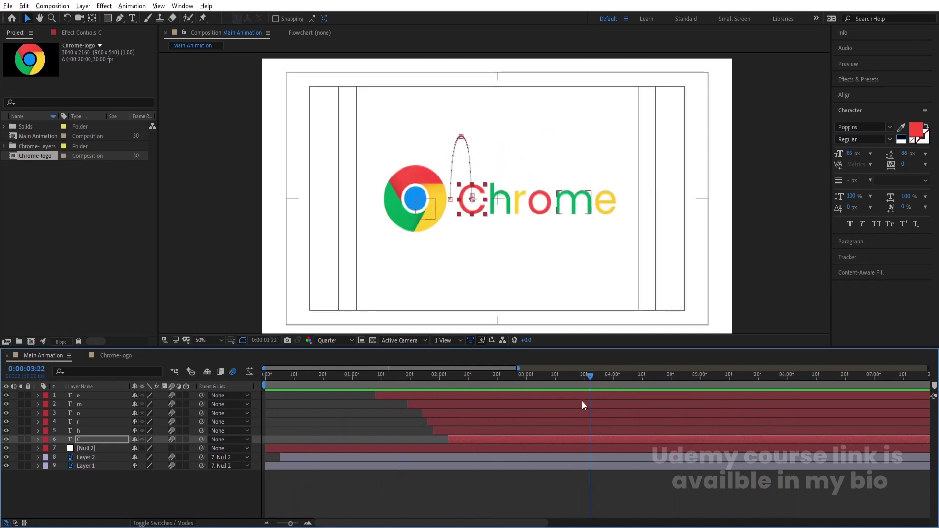
{"action": "key", "text": "minus"}
{"action": "left_click_drag", "start_coordinate": [436, 382], "coordinate": [451, 359]}
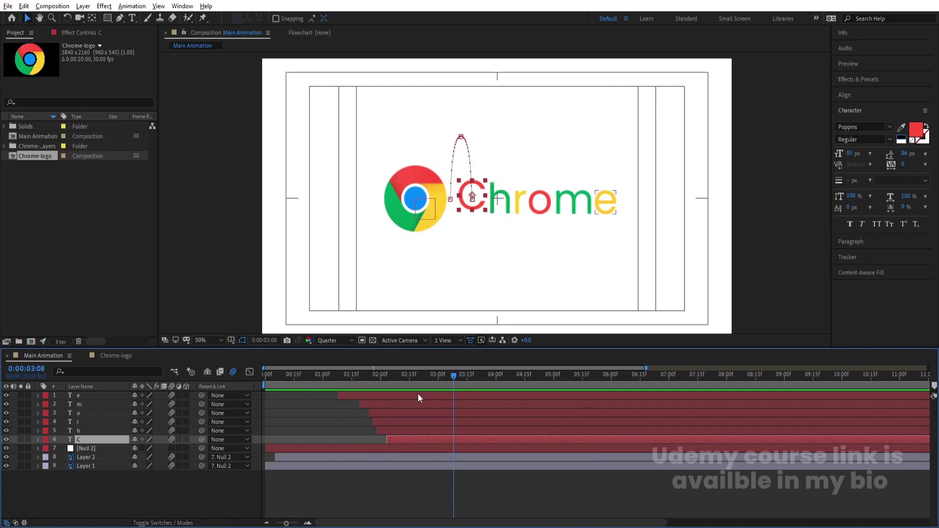
{"action": "left_click", "coordinate": [349, 394], "text": "shift"}
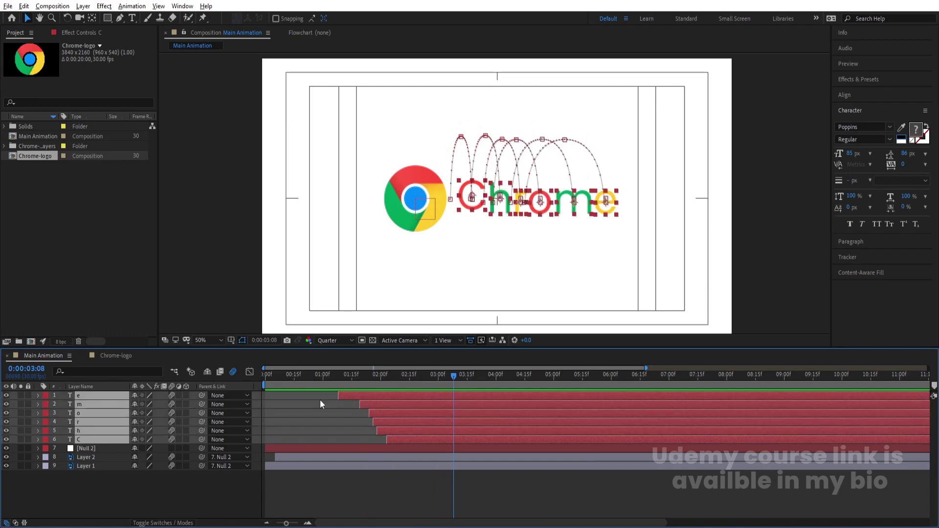
- Duplicate the six letter layers above the originals and fill the copies dark grey #2A2A2A
{"action": "key", "text": "ctrl+d"}
{"action": "left_click_drag", "start_coordinate": [90, 412], "coordinate": [84, 402]}
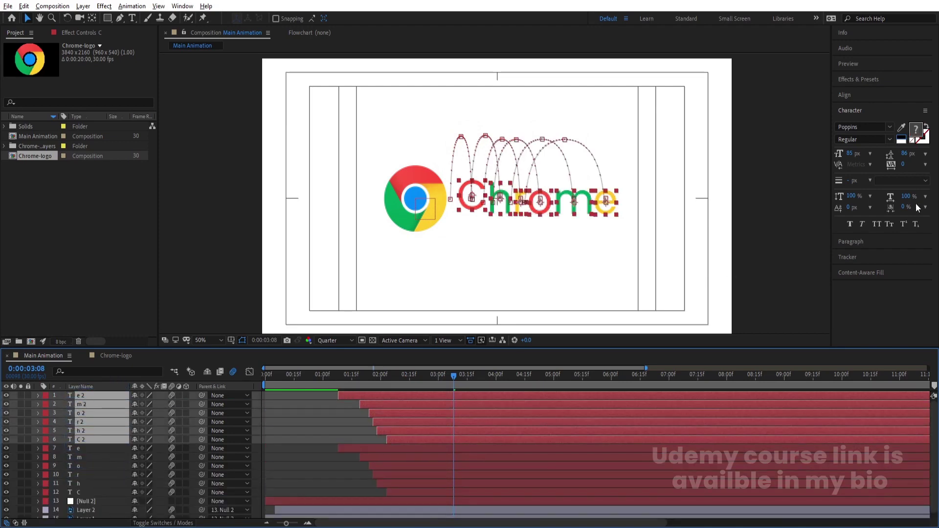
{"action": "left_click", "coordinate": [901, 138]}
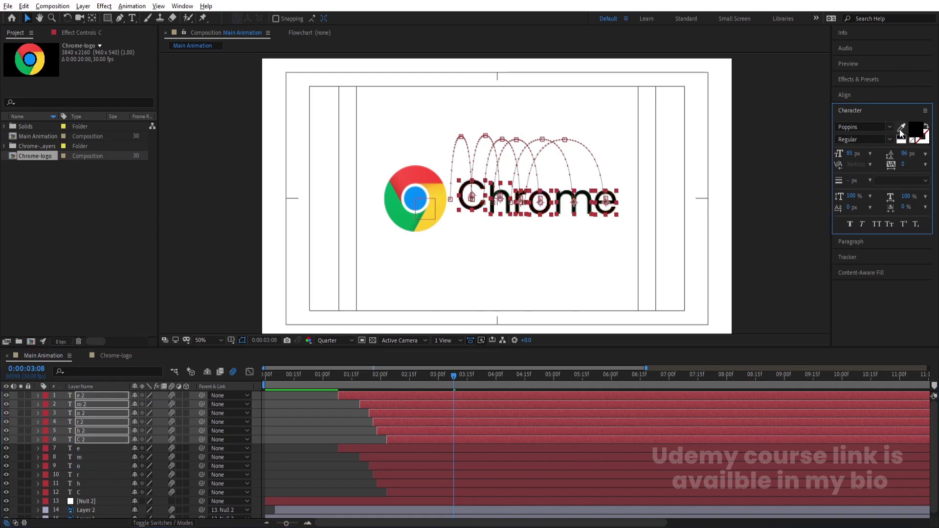
{"action": "left_click", "coordinate": [916, 130]}
{"action": "left_click_drag", "start_coordinate": [136, 300], "coordinate": [116, 295]}
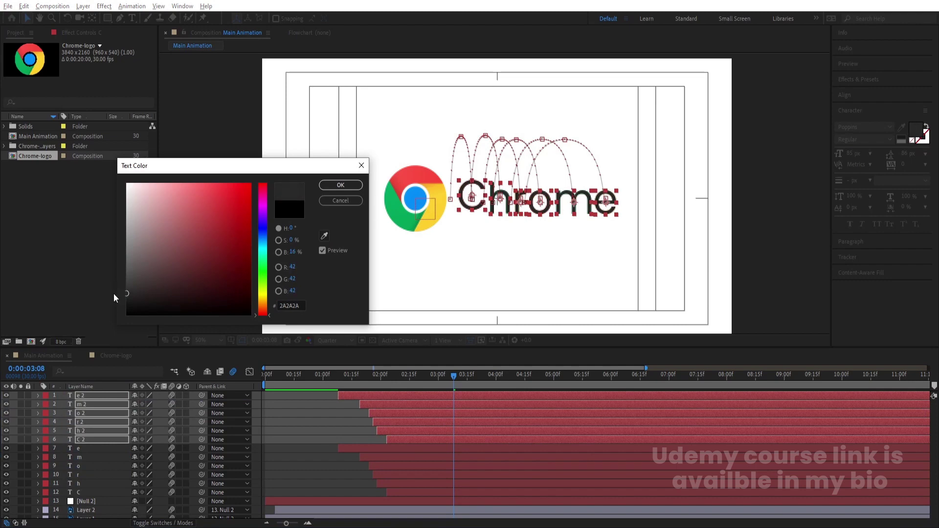
{"action": "key", "text": "Return"}
- Give the duplicate letter layers a Yellow label
{"action": "left_click", "coordinate": [44, 400]}
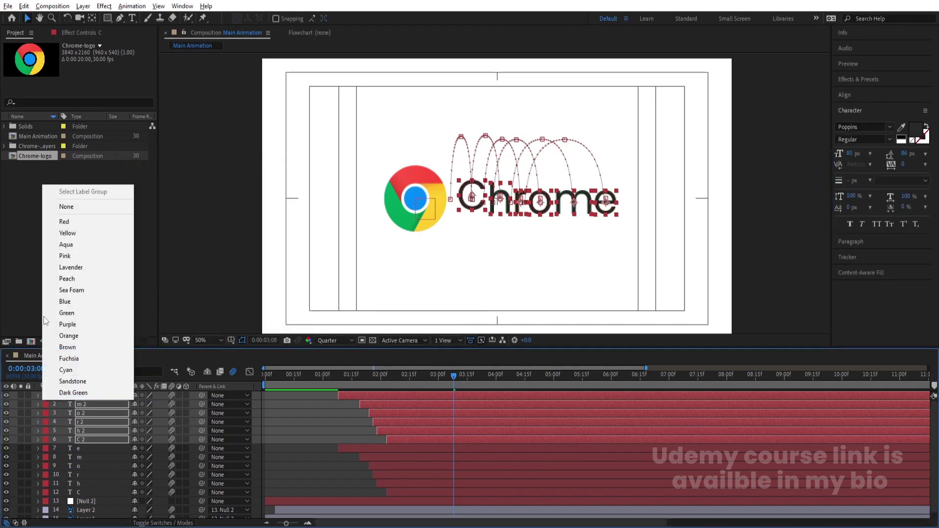
{"action": "left_click", "coordinate": [70, 233]}
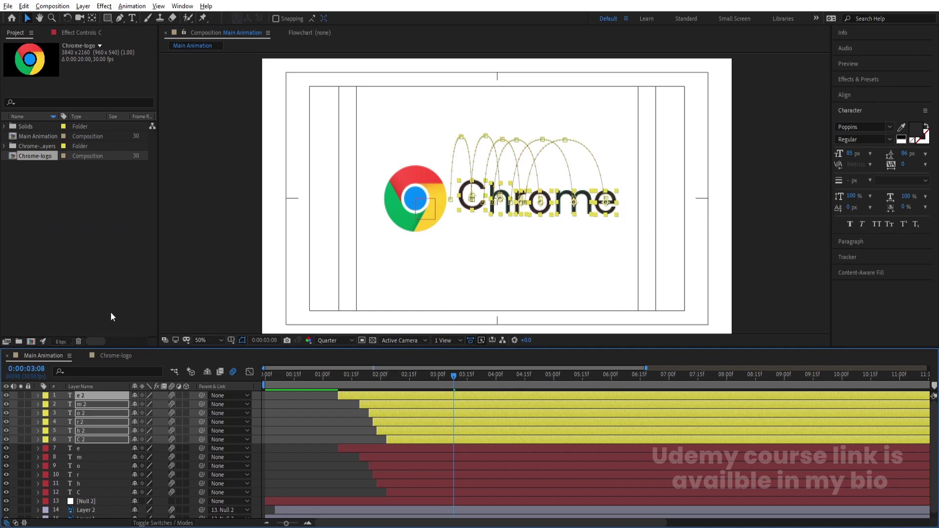
{"action": "left_click_drag", "start_coordinate": [444, 380], "coordinate": [372, 381]}
- Keyframe e 2 opacity from 0% at 0:00:01:25 to 100% at 0:00:02:02, then preview
{"action": "left_click", "coordinate": [329, 427]}
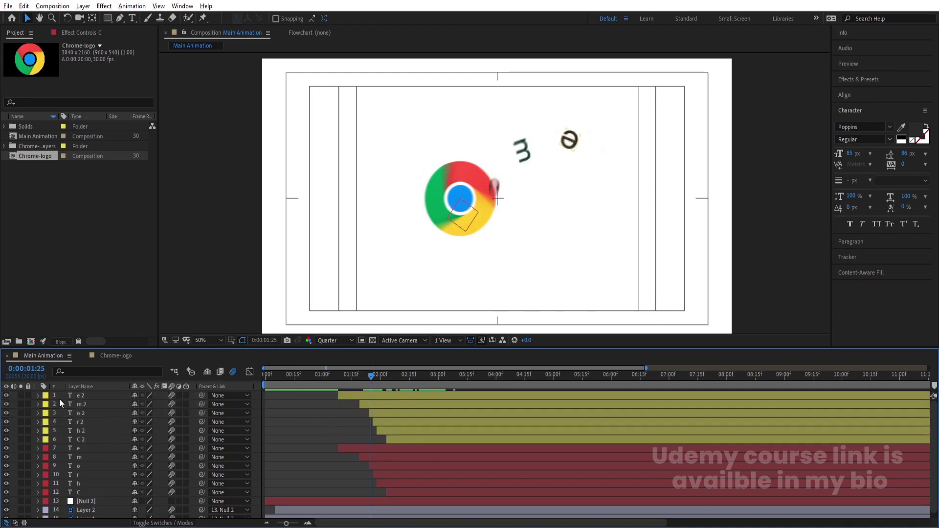
{"action": "left_click", "coordinate": [87, 394]}
{"action": "key", "text": "t"}
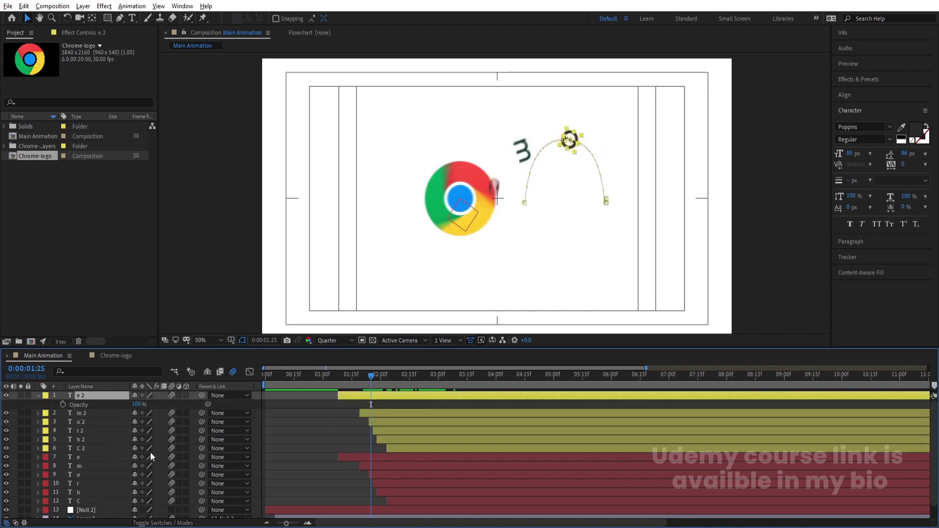
{"action": "left_click_drag", "start_coordinate": [142, 403], "coordinate": [69, 402]}
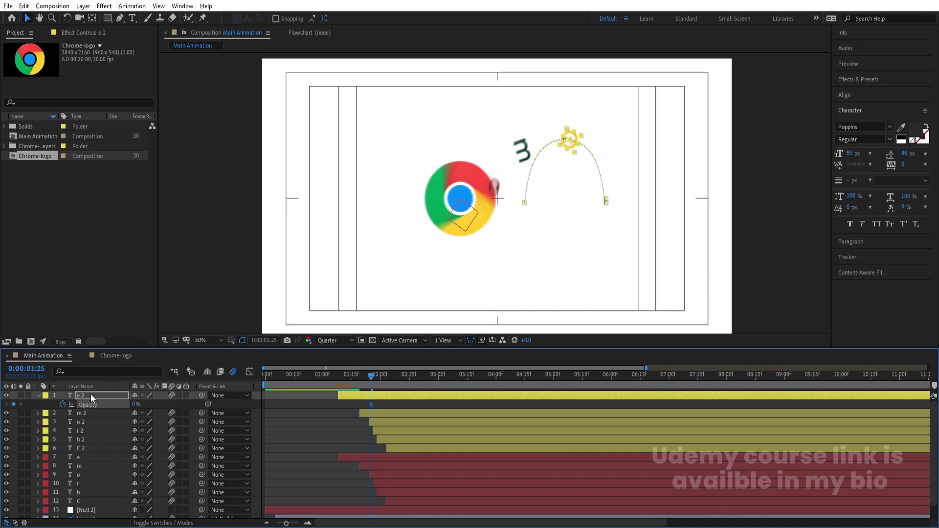
{"action": "key", "text": "space"}
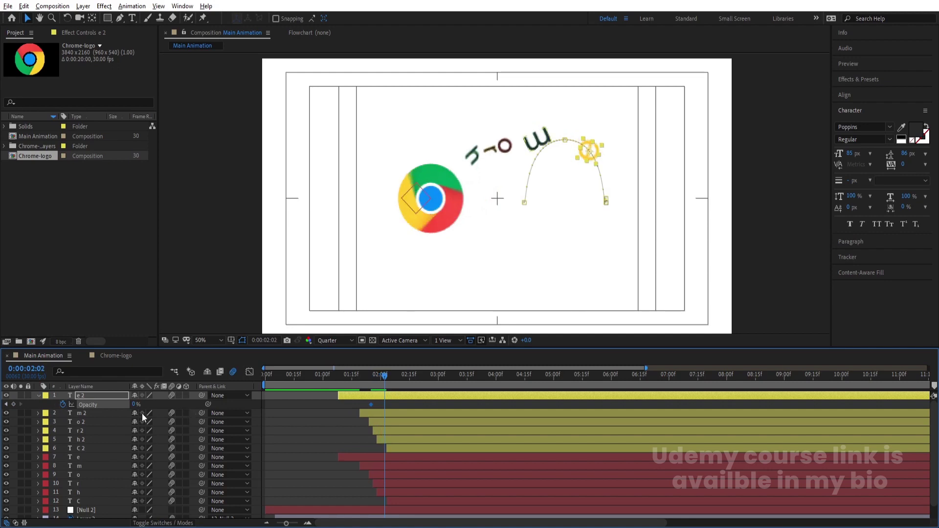
{"action": "left_click_drag", "start_coordinate": [133, 404], "coordinate": [245, 393]}
{"action": "key", "text": "space"}
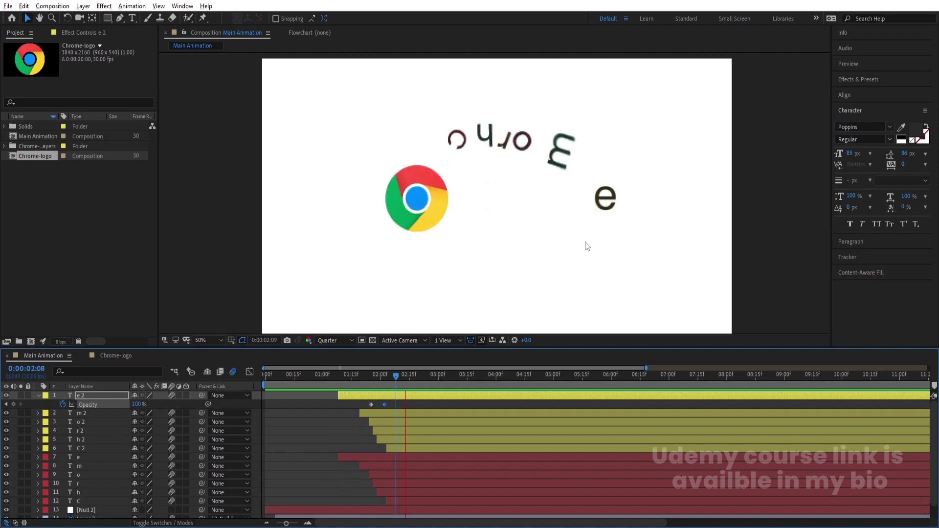
{"action": "left_click_drag", "start_coordinate": [383, 384], "coordinate": [371, 384]}
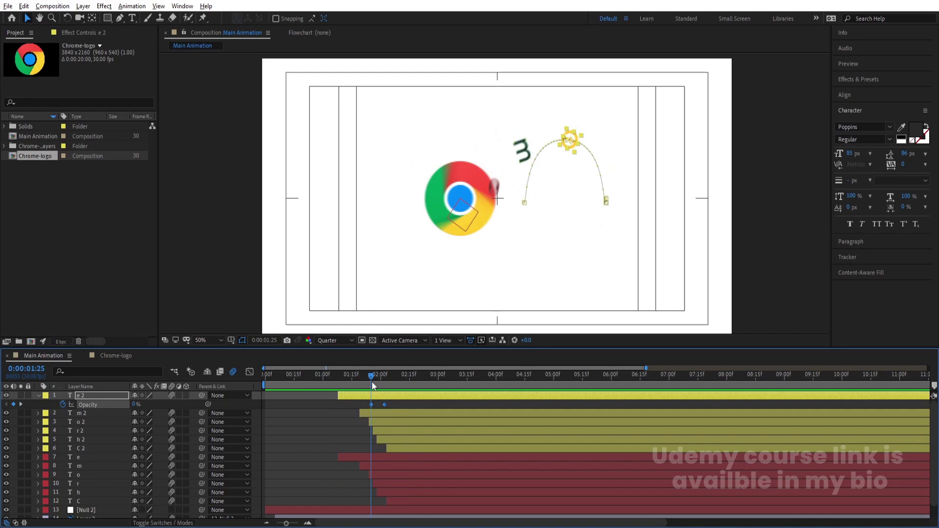
- Paste the e 2 opacity fade onto m 2 and o 2 at staggered times
{"action": "left_click_drag", "start_coordinate": [372, 384], "coordinate": [382, 383]}
{"action": "left_click", "coordinate": [386, 413]}
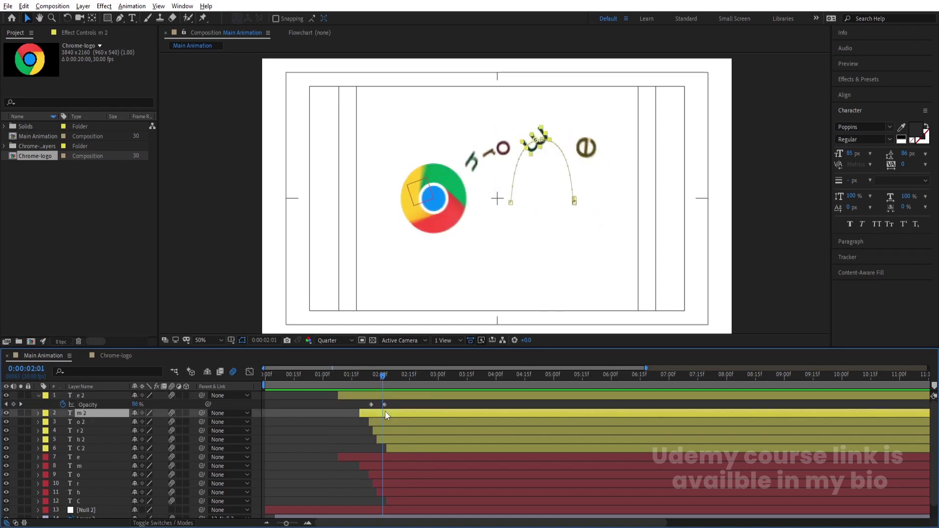
{"action": "left_click", "coordinate": [386, 405]}
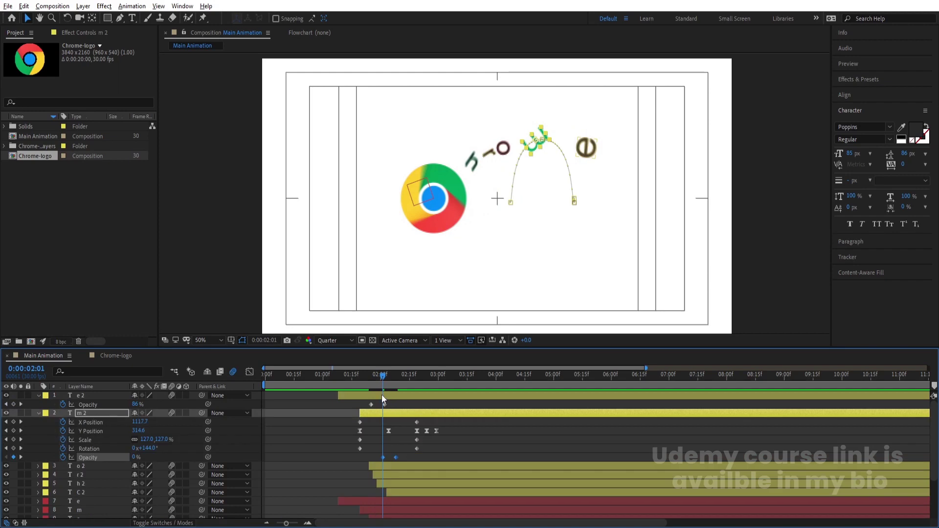
{"action": "left_click_drag", "start_coordinate": [384, 381], "coordinate": [401, 376]}
{"action": "key", "text": "Num_Lock"}
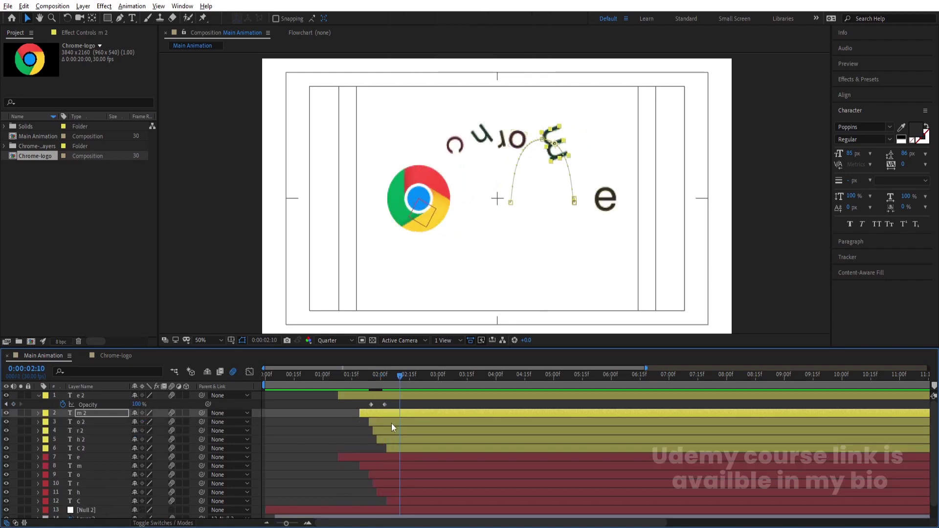
{"action": "left_click", "coordinate": [391, 424]}
{"action": "left_click_drag", "start_coordinate": [402, 376], "coordinate": [406, 379]}
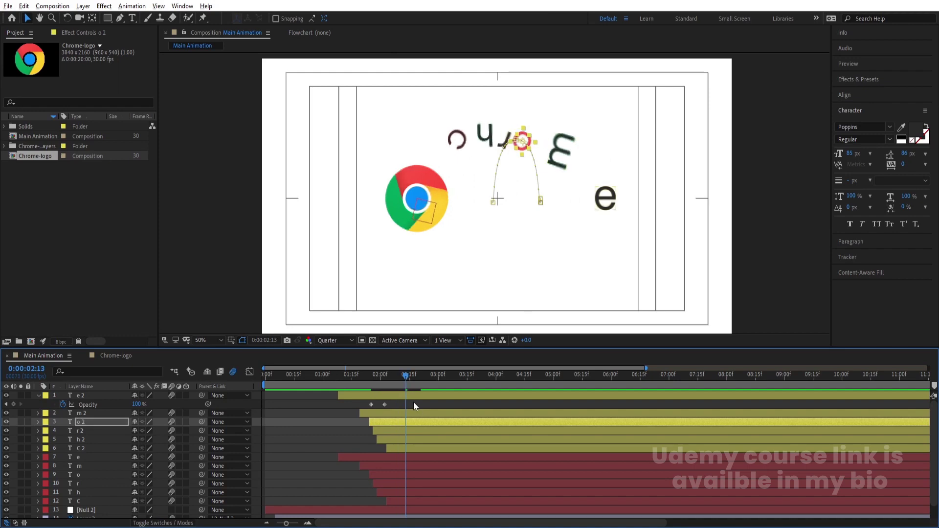
{"action": "key", "text": "u"}
{"action": "key", "text": "u"}
{"action": "key", "text": "t"}
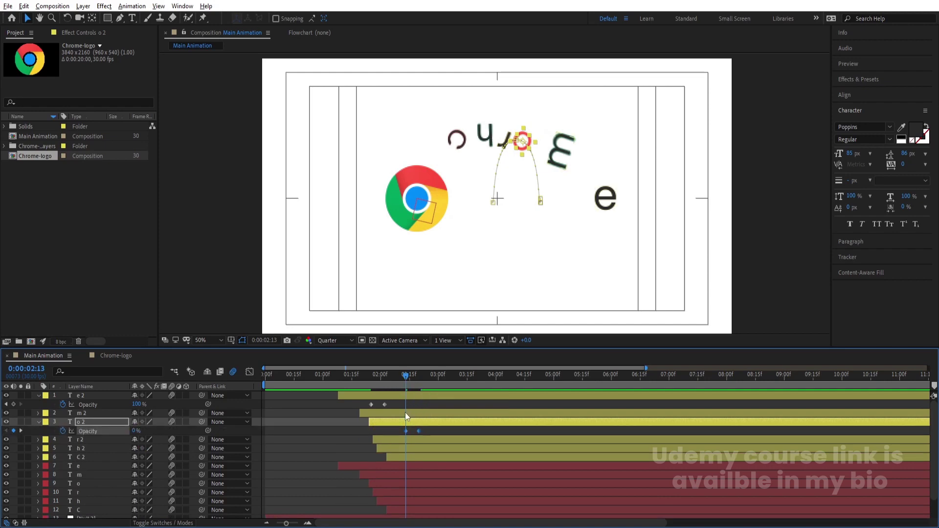
{"action": "left_click", "coordinate": [405, 413]}
{"action": "key", "text": "t"}
- Paste the opacity fade onto r 2 at 0:00:02:17 and h 2 at 0:00:02:23
{"action": "left_click_drag", "start_coordinate": [407, 376], "coordinate": [416, 378]}
{"action": "left_click", "coordinate": [513, 149]}
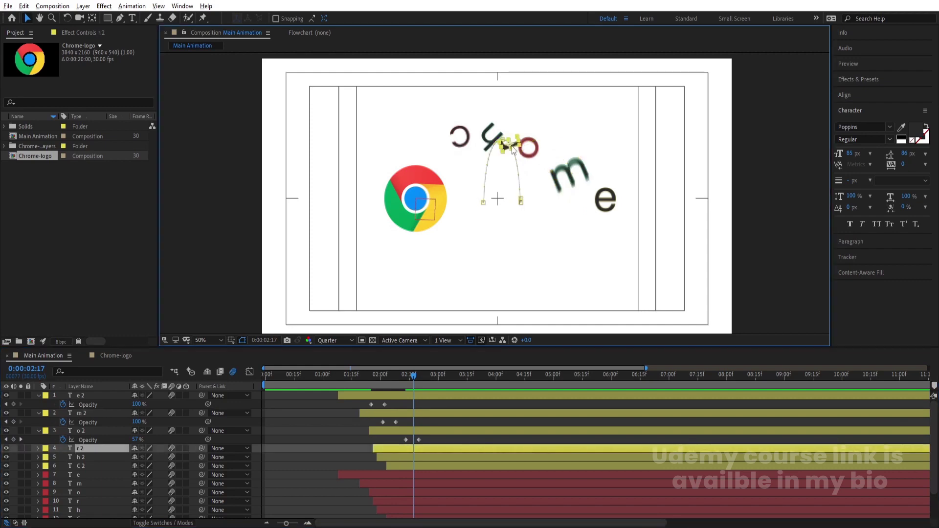
{"action": "key", "text": "ctrl+v"}
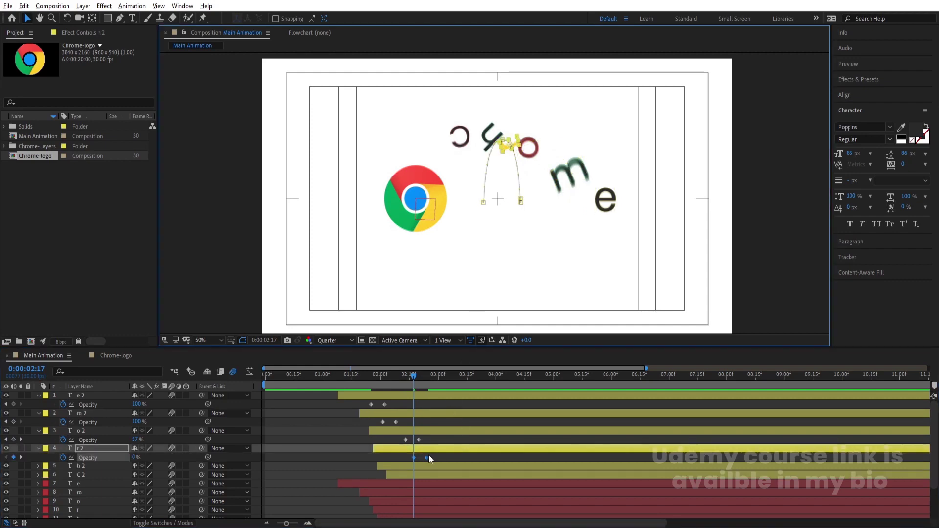
{"action": "left_click_drag", "start_coordinate": [416, 378], "coordinate": [424, 377]}
{"action": "left_click", "coordinate": [501, 165]}
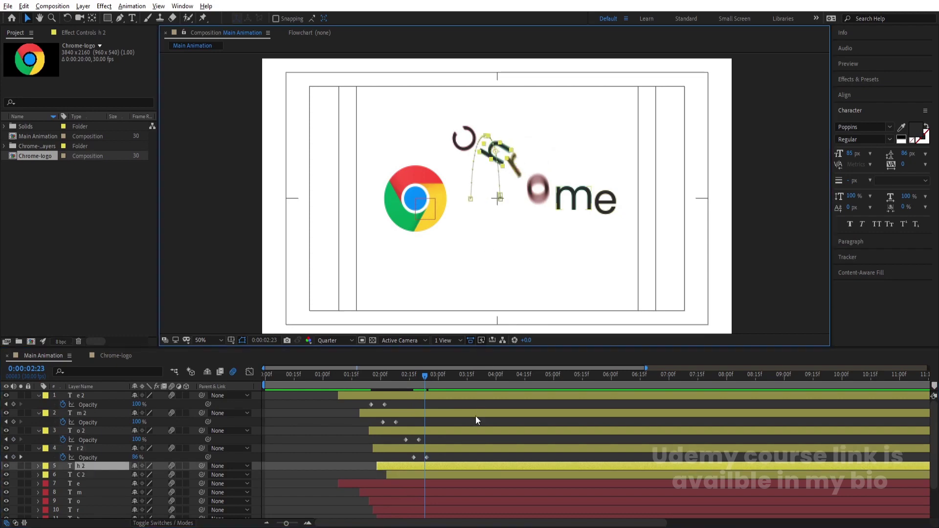
{"action": "key", "text": "Return"}
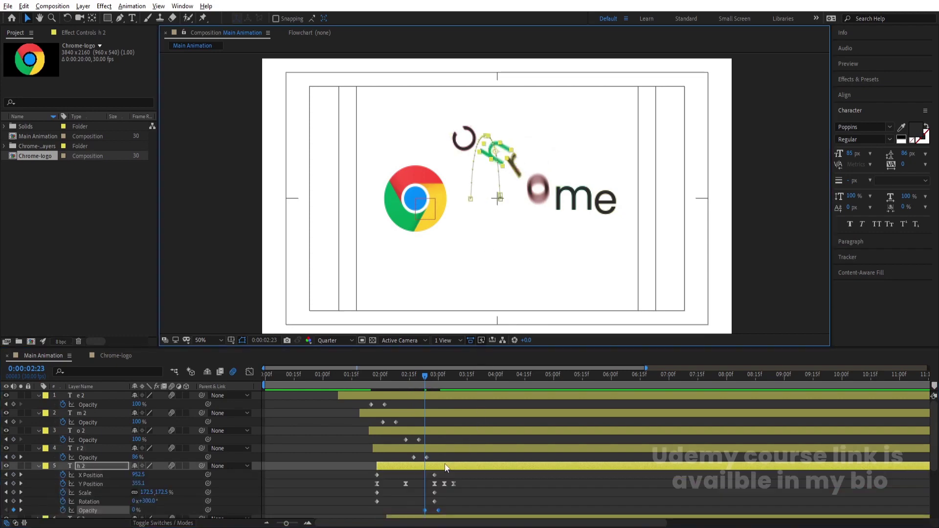
{"action": "key", "text": "ctrl+v"}
- Paste the opacity fade onto C 2 at 0:00:02:25
{"action": "left_click_drag", "start_coordinate": [424, 379], "coordinate": [434, 377]}
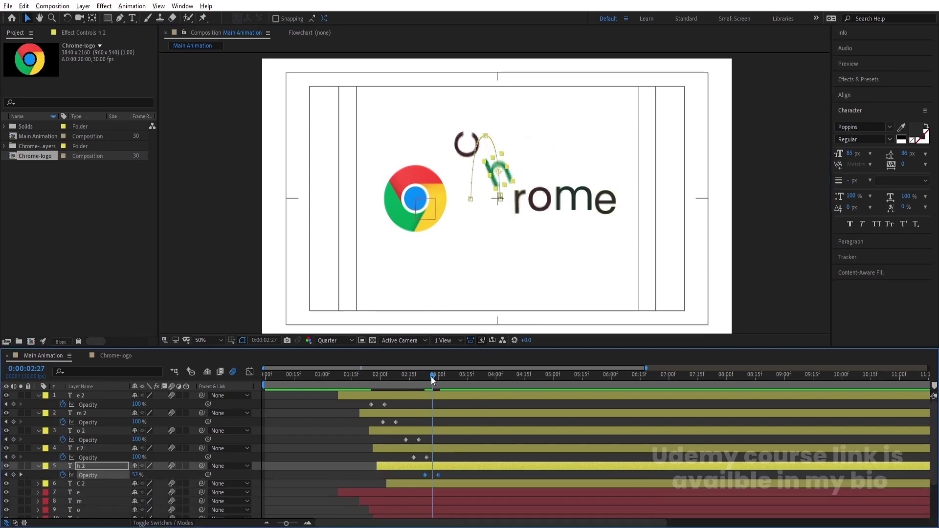
{"action": "left_click", "coordinate": [460, 158]}
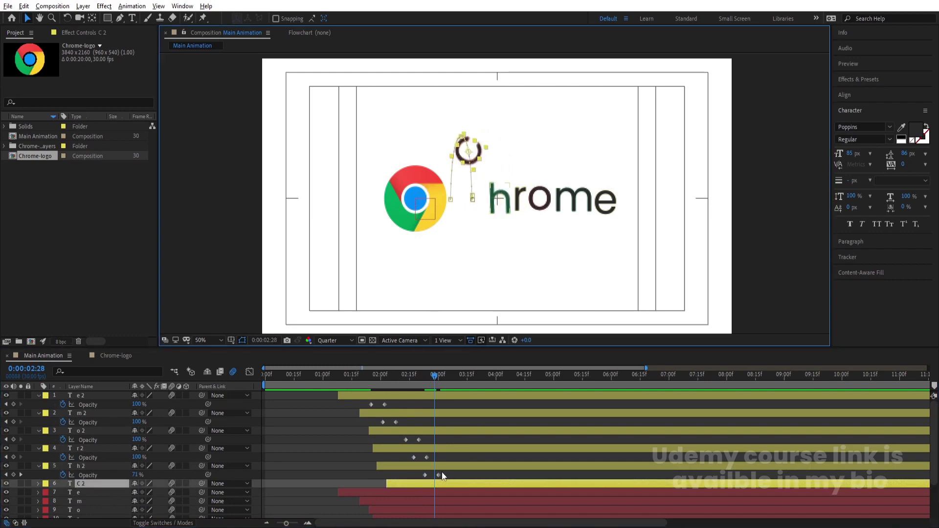
{"action": "left_click_drag", "start_coordinate": [436, 379], "coordinate": [429, 375]}
{"action": "key", "text": "ctrl+v"}
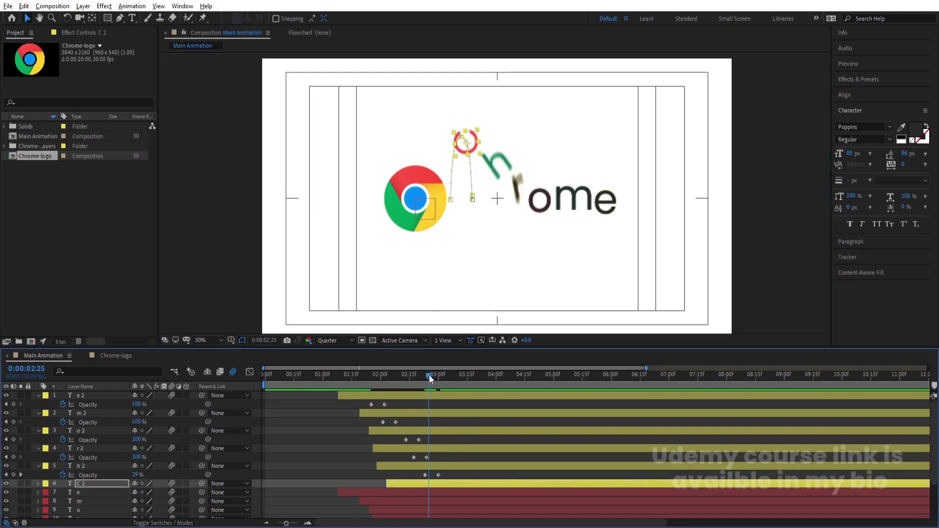
- Collapse the opacity rows and preview the full animation from the start
{"action": "key", "text": "space"}
{"action": "key", "text": "space"}
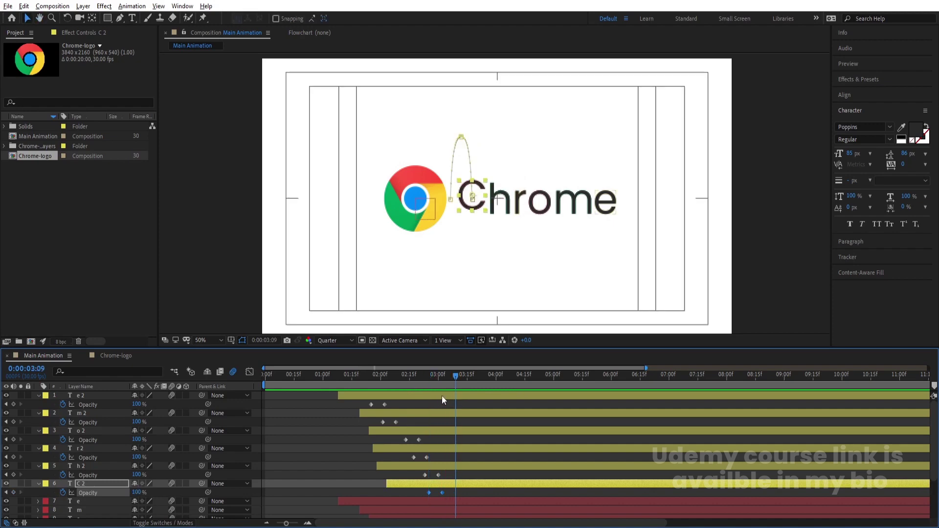
{"action": "left_click", "coordinate": [423, 378]}
{"action": "left_click_drag", "start_coordinate": [423, 380], "coordinate": [337, 374]}
{"action": "key", "text": "space"}
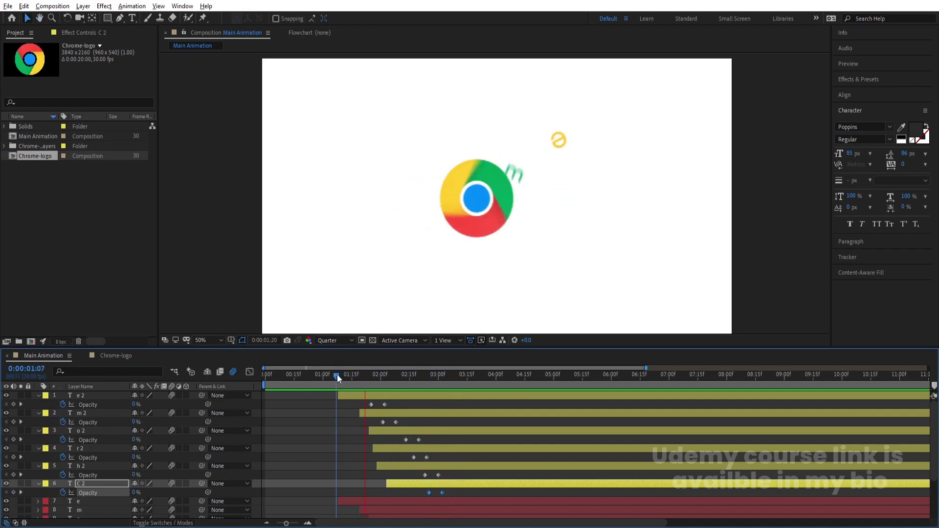
{"action": "key", "text": "space"}
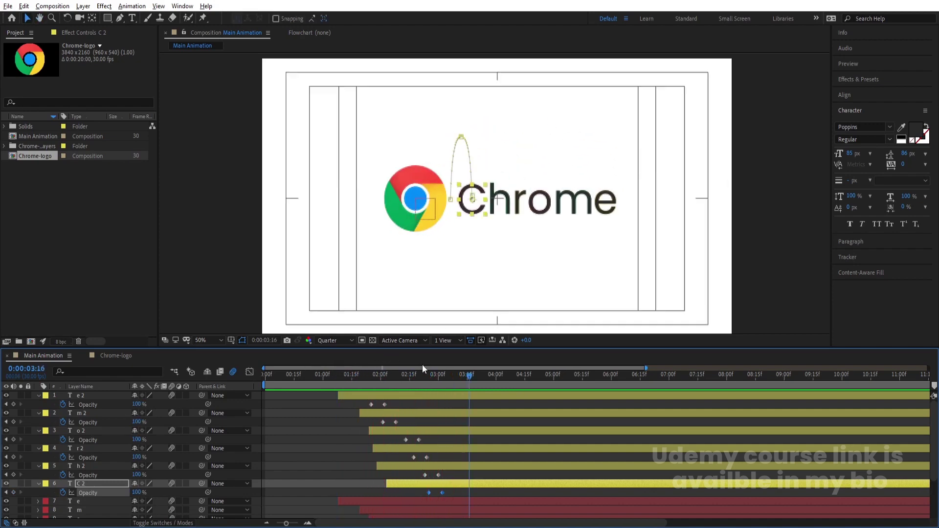
{"action": "left_click", "coordinate": [307, 409]}
{"action": "key", "text": "u"}
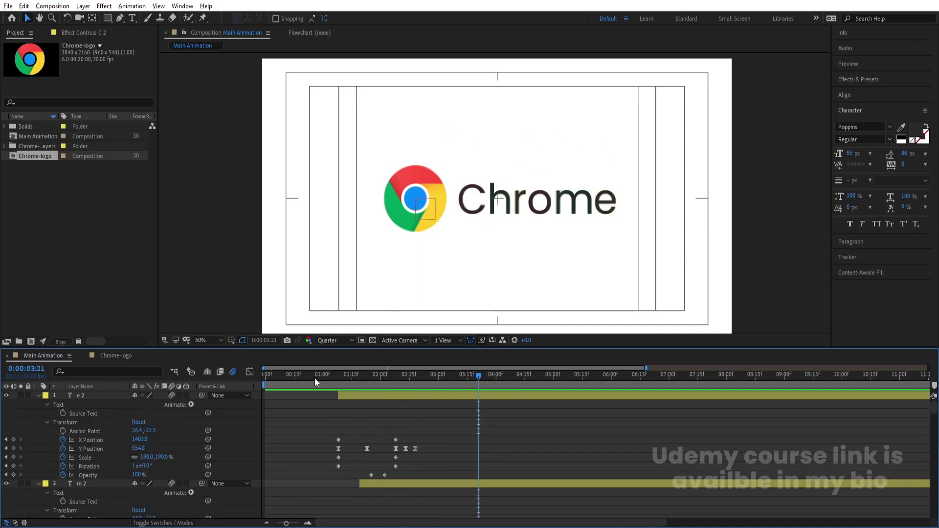
{"action": "key", "text": "Home"}
{"action": "key", "text": "space"}
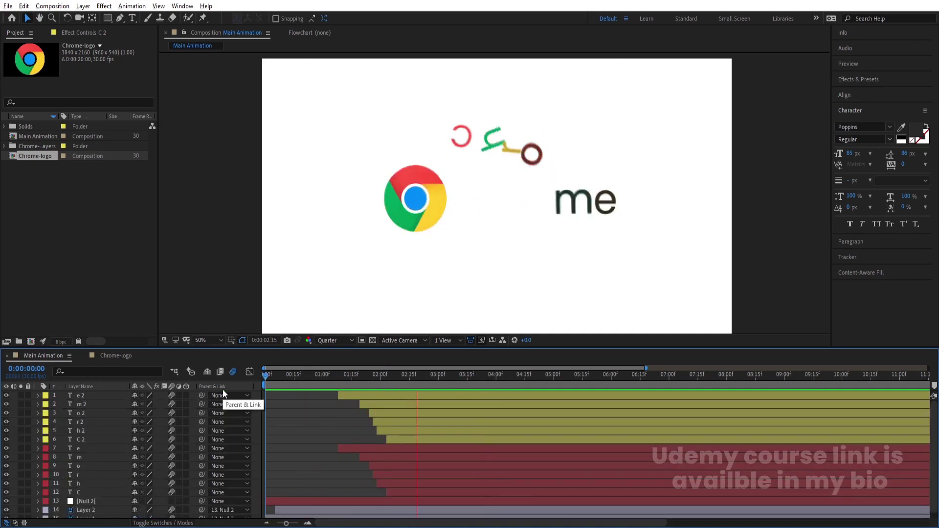
{"action": "key", "text": "space"}
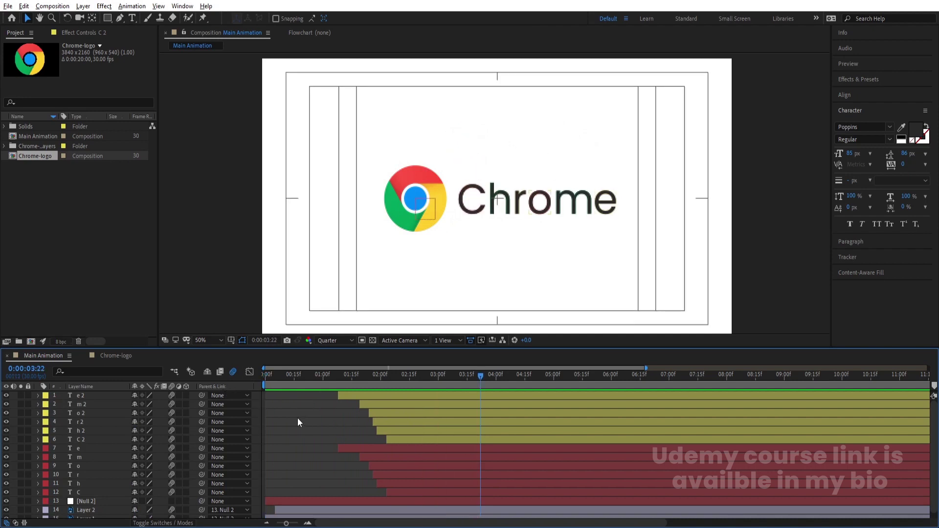
{"action": "scroll", "coordinate": [298, 417], "scroll_direction": "down", "scroll_amount": 1}
- Select all layers and pre-compose them into a new composition named Chrome
{"action": "key", "text": "ctrl+a"}
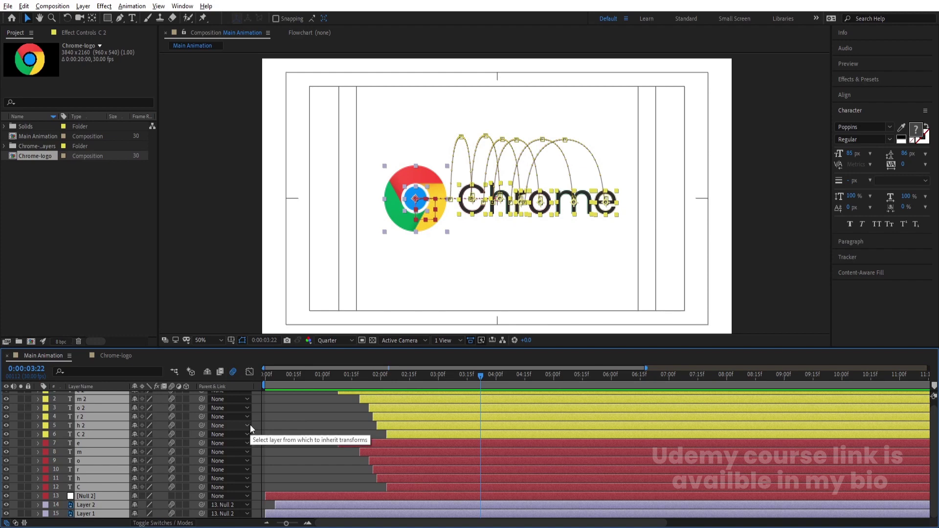
{"action": "key", "text": "space"}
{"action": "key", "text": "space"}
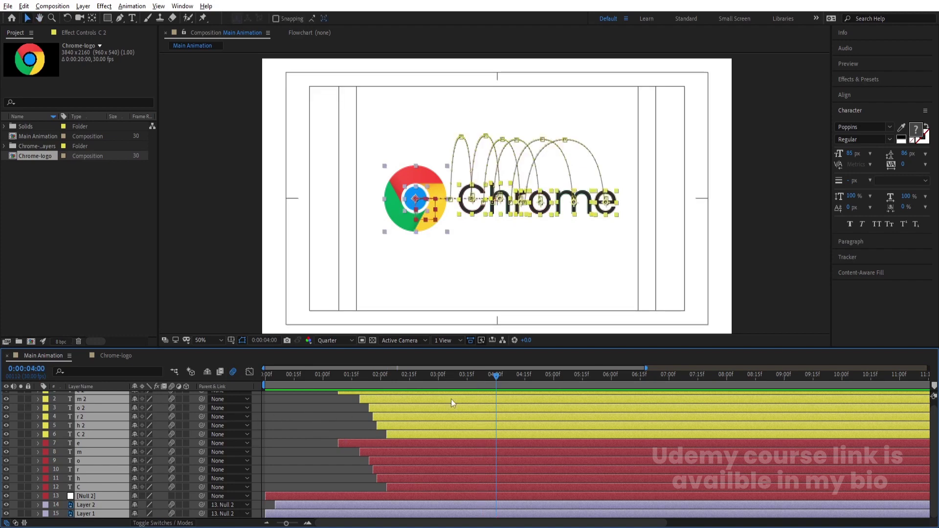
{"action": "key", "text": "ctrl+shift+c"}
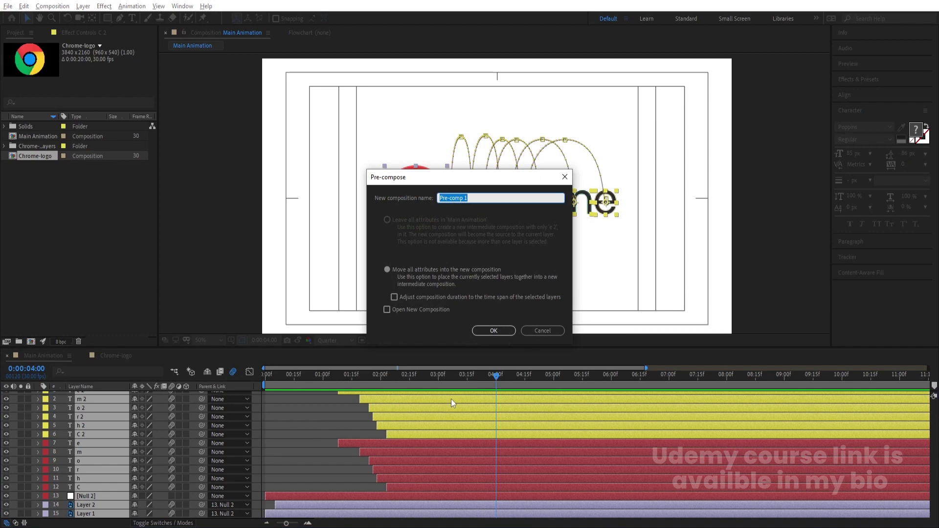
{"action": "type", "text": "Chrome"}
{"action": "key", "text": "Return"}
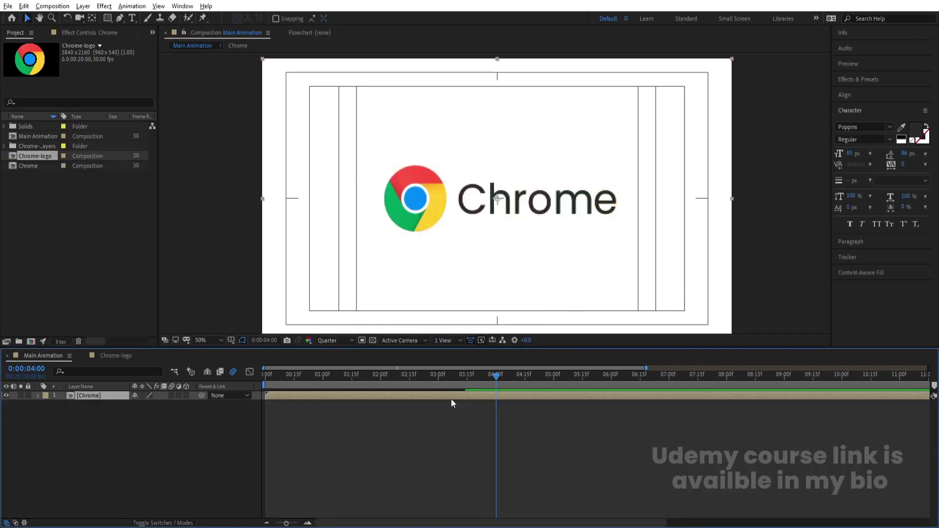
- Duplicate the Chrome layer, flip the copy with Scale Y -100, and move it below to Y 800
{"action": "key", "text": "ctrl+d"}
{"action": "key", "text": "s"}
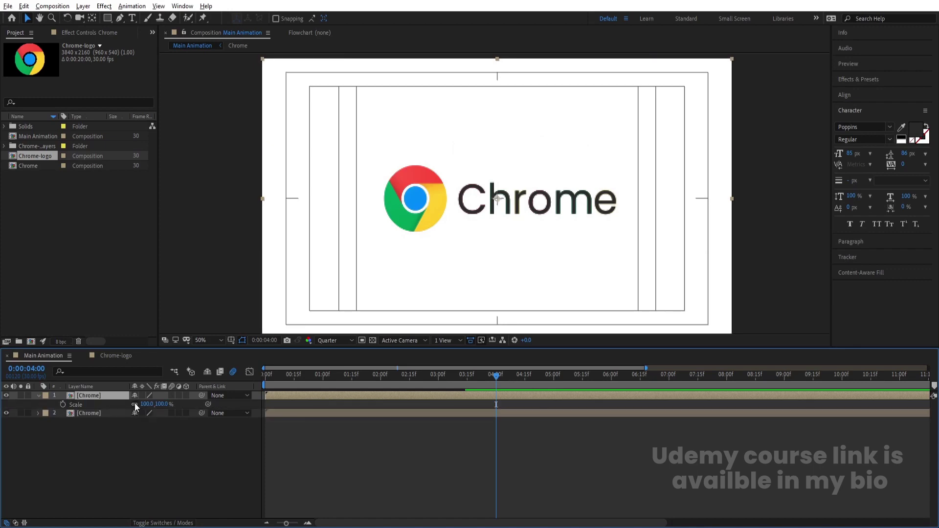
{"action": "left_click_drag", "start_coordinate": [160, 405], "coordinate": [156, 407]}
{"action": "left_click", "coordinate": [160, 404]}
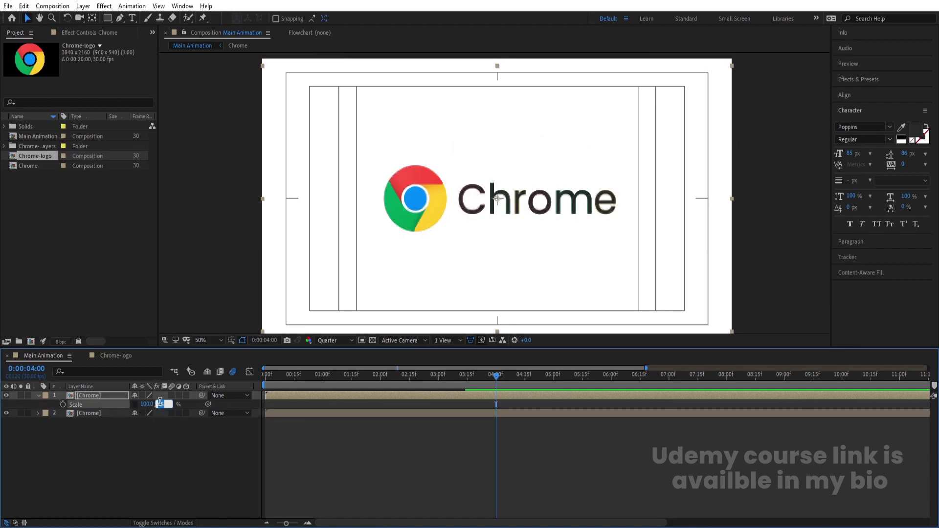
{"action": "type", "text": "-100"}
{"action": "key", "text": "Return"}
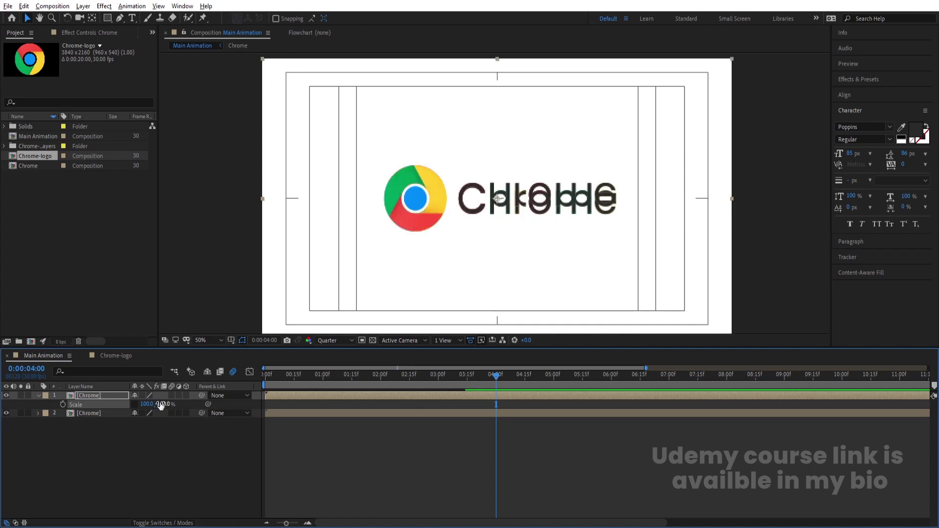
{"action": "key", "text": "p"}
{"action": "left_click_drag", "start_coordinate": [155, 402], "coordinate": [247, 437]}
- Set the flipped copy to 50% opacity and crop it with a rectangular mask band
{"action": "key", "text": "t"}
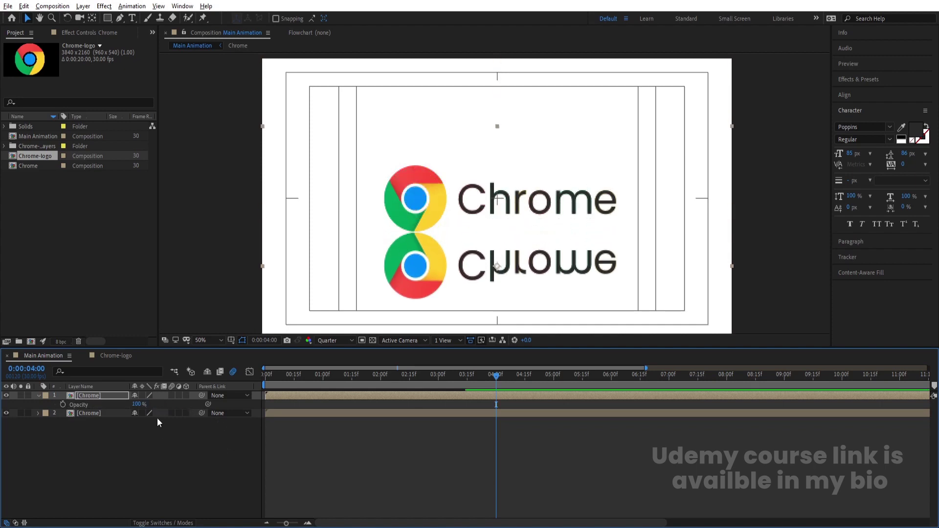
{"action": "left_click", "coordinate": [141, 404]}
{"action": "type", "text": "50"}
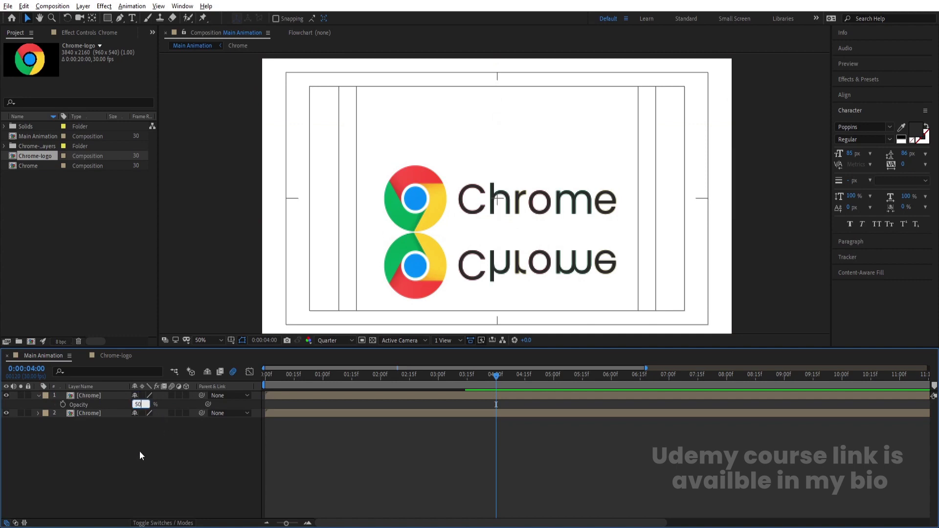
{"action": "key", "text": "Return"}
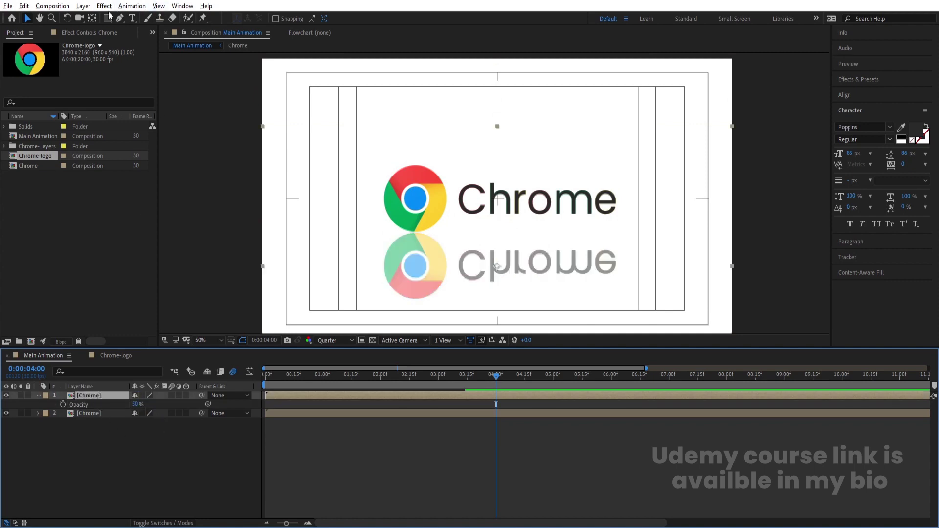
{"action": "left_click", "coordinate": [109, 18]}
{"action": "left_click_drag", "start_coordinate": [330, 208], "coordinate": [680, 262]}
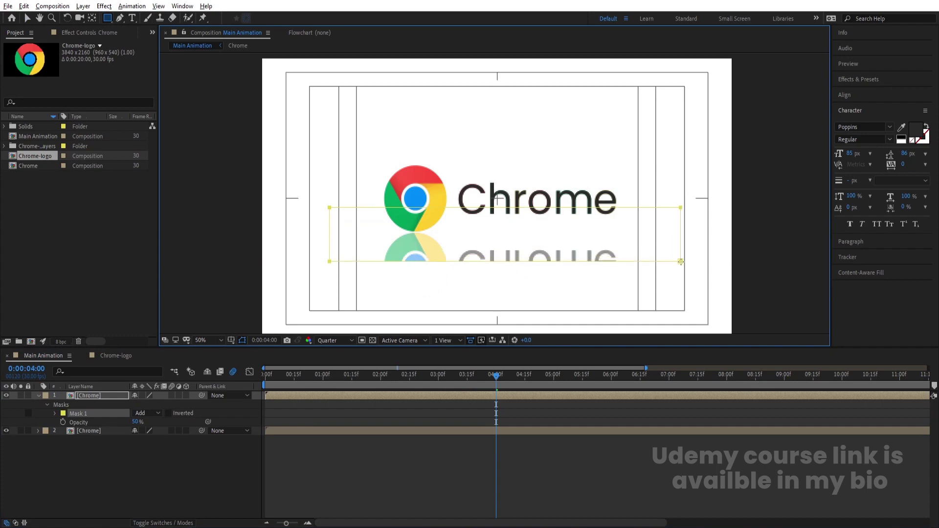
- Feather Mask 1 to 126 and fade the reflection to 25% opacity
{"action": "left_click", "coordinate": [59, 411]}
{"action": "left_click", "coordinate": [55, 413]}
{"action": "left_click_drag", "start_coordinate": [147, 432], "coordinate": [126, 409]}
{"action": "left_click", "coordinate": [105, 391]}
{"action": "key", "text": "t"}
{"action": "left_click", "coordinate": [160, 450]}
- Preview the animation from the start, then scrub back to 1:05 to inspect the reflection
{"action": "left_click_drag", "start_coordinate": [308, 380], "coordinate": [222, 400]}
{"action": "key", "text": "space"}
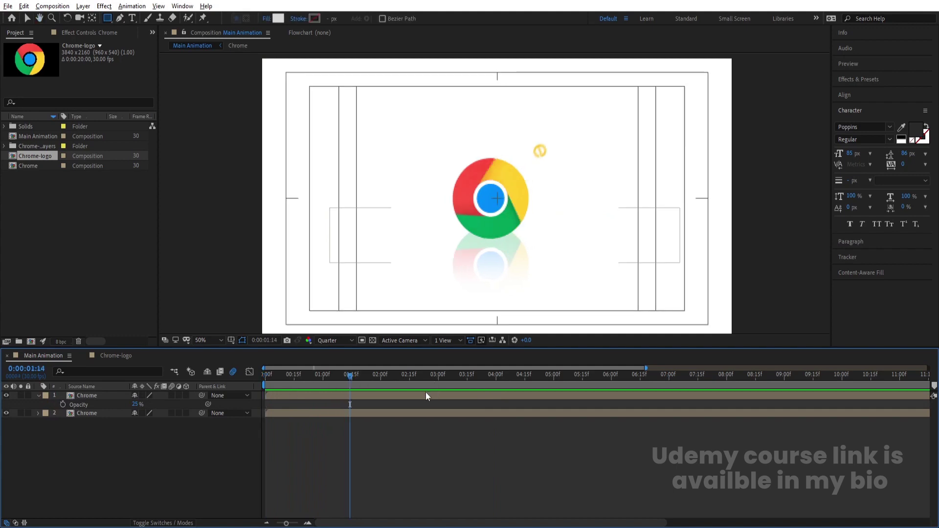
{"action": "left_click", "coordinate": [366, 381]}
{"action": "left_click_drag", "start_coordinate": [366, 381], "coordinate": [332, 379]}
- Lower the reflection to position 960, 855 and preview the result
{"action": "left_click", "coordinate": [338, 394]}
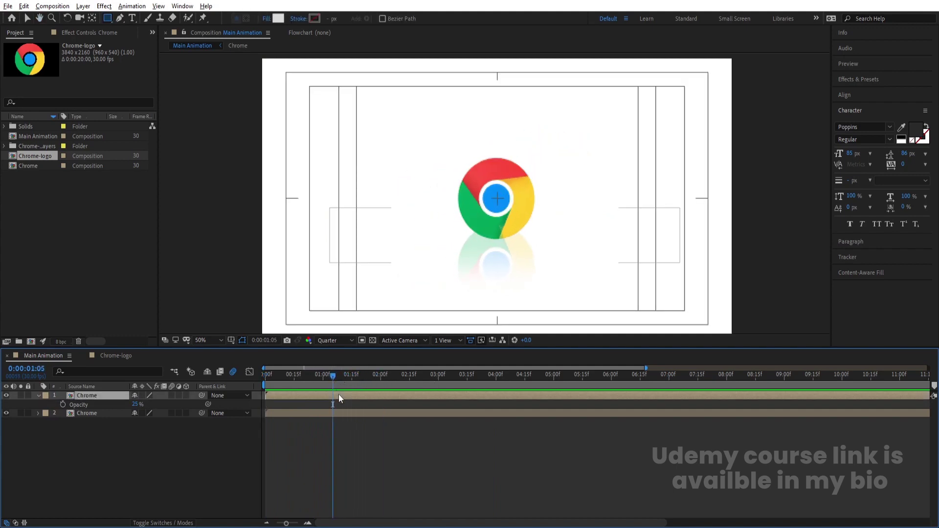
{"action": "key", "text": "p"}
{"action": "left_click_drag", "start_coordinate": [152, 407], "coordinate": [181, 405]}
{"action": "key", "text": "space"}
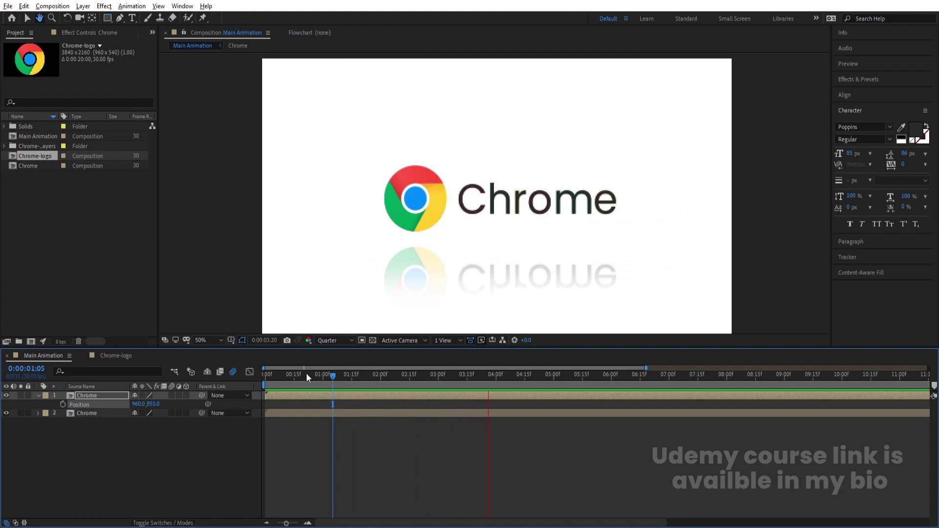
{"action": "key", "text": "space"}
{"action": "key", "text": "space"}
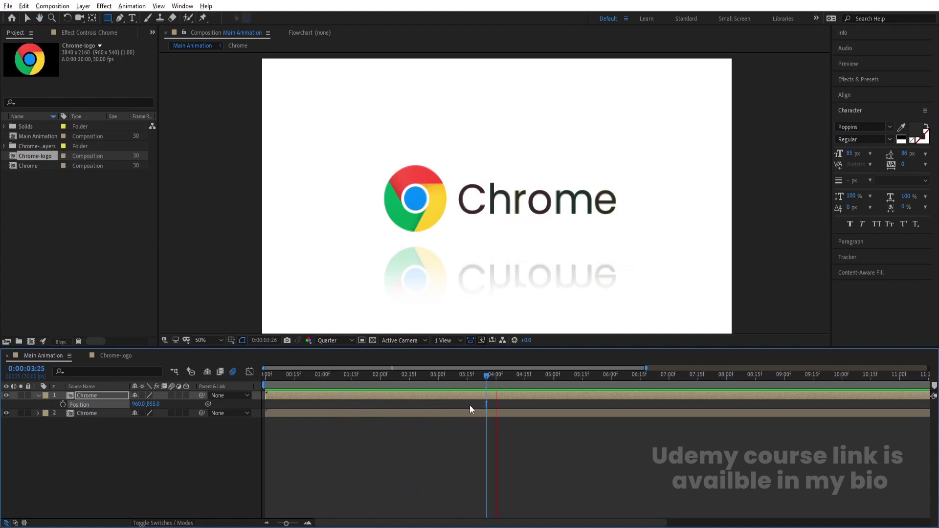
- Create a white solid and place it beneath the Chrome layers as the background
{"action": "left_click", "coordinate": [154, 489]}
{"action": "key", "text": "ctrl+y"}
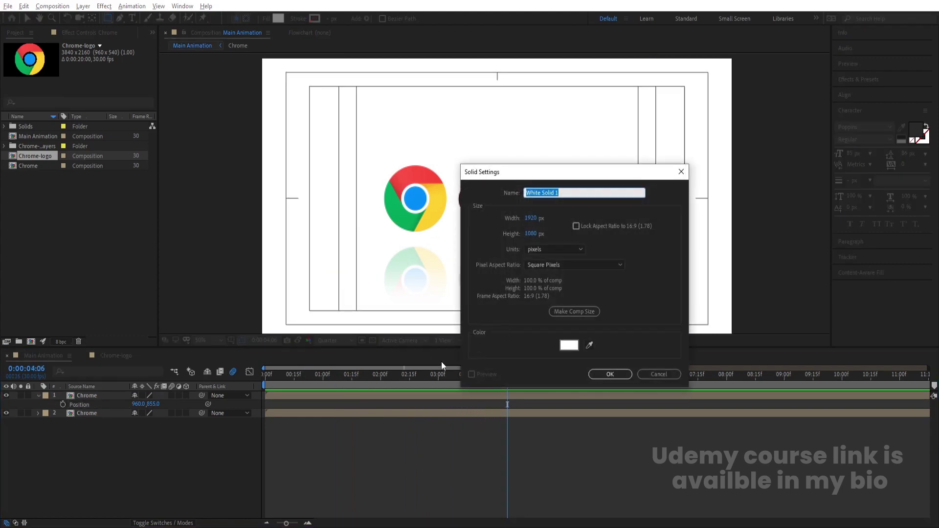
{"action": "key", "text": "Return"}
{"action": "left_click_drag", "start_coordinate": [144, 396], "coordinate": [130, 434]}
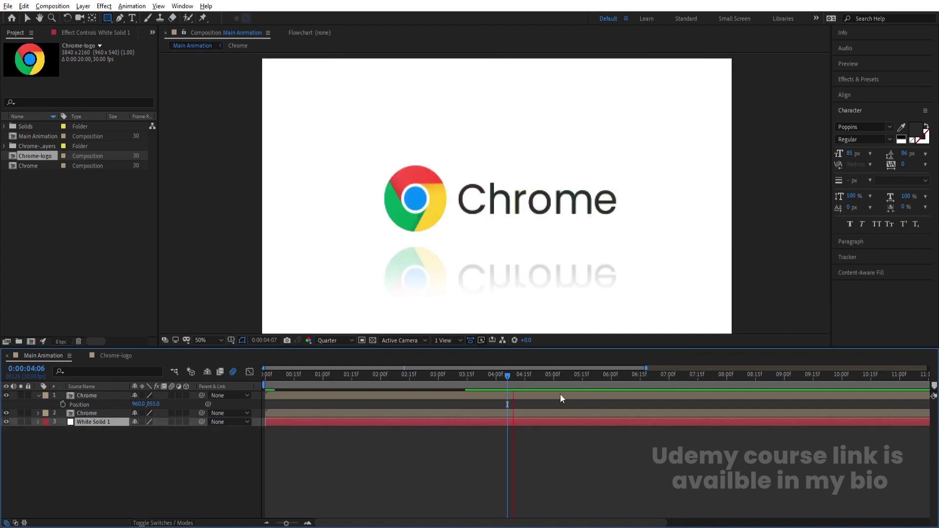
- Add a Null Object layer at just before 6 seconds
{"action": "left_click", "coordinate": [554, 378]}
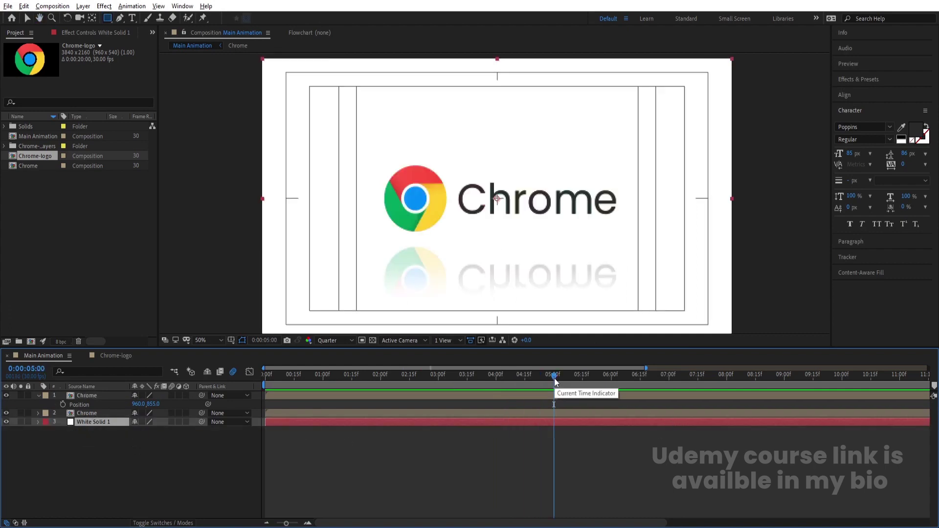
{"action": "left_click", "coordinate": [610, 377]}
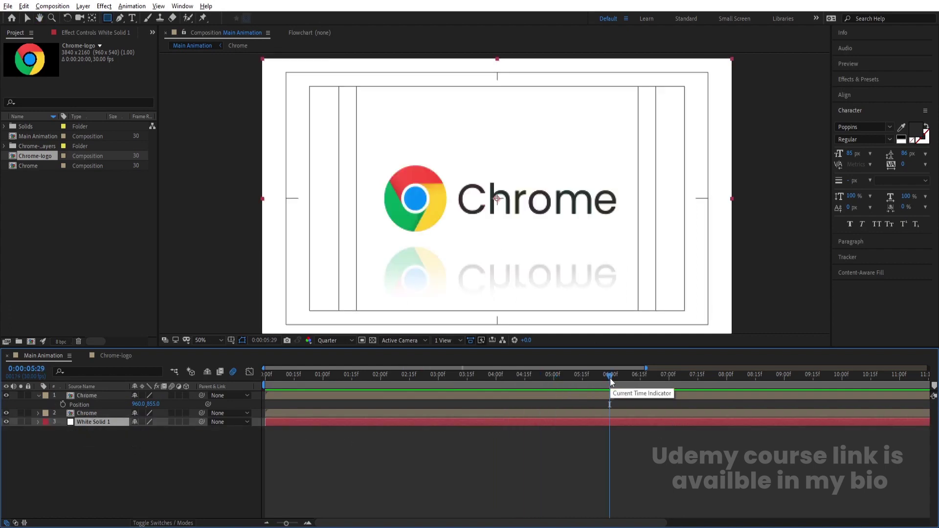
{"action": "right_click", "coordinate": [87, 477]}
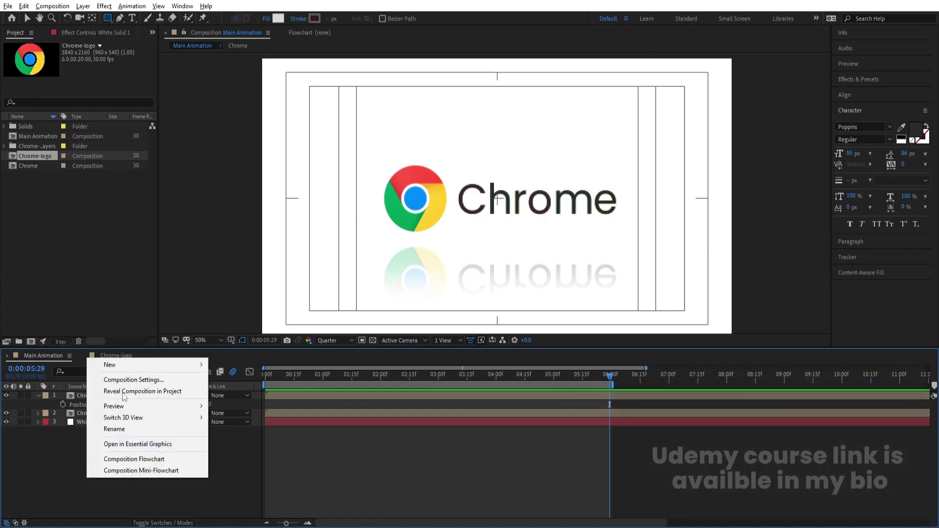
{"action": "mouse_move", "coordinate": [117, 368]}
{"action": "left_click", "coordinate": [237, 425]}
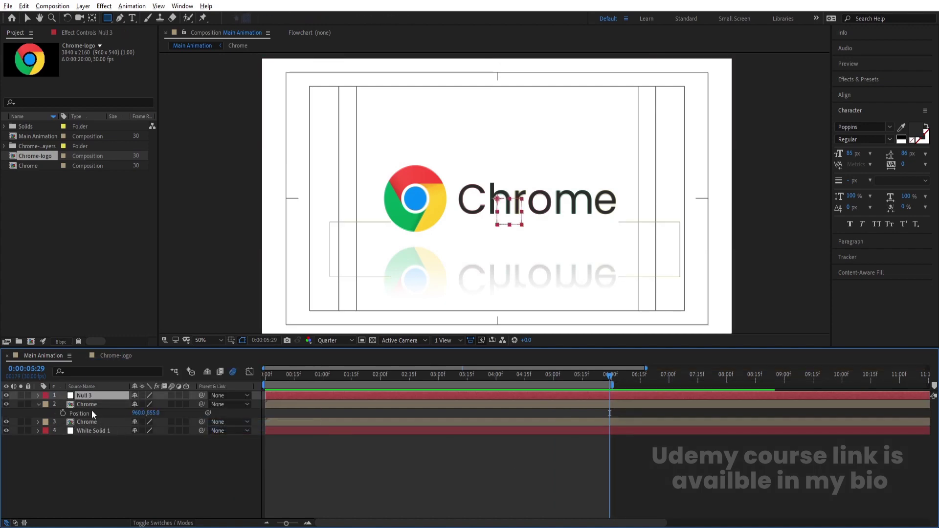
- Parent both Chrome layers to Null 3, then select Null 3 at the timeline start
{"action": "left_click", "coordinate": [92, 406]}
{"action": "left_click", "coordinate": [87, 427], "text": "shift"}
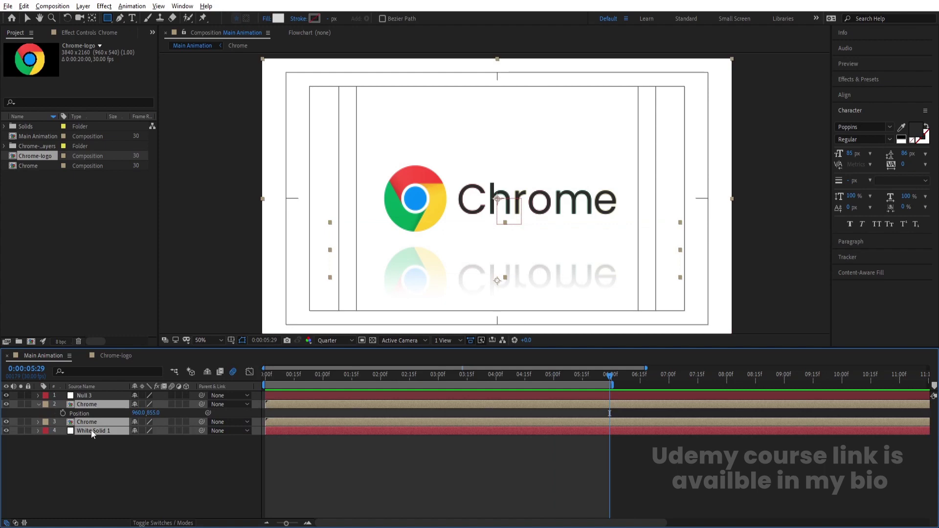
{"action": "left_click", "coordinate": [91, 430], "text": "ctrl"}
{"action": "left_click_drag", "start_coordinate": [201, 404], "coordinate": [86, 398]}
{"action": "left_click", "coordinate": [86, 397]}
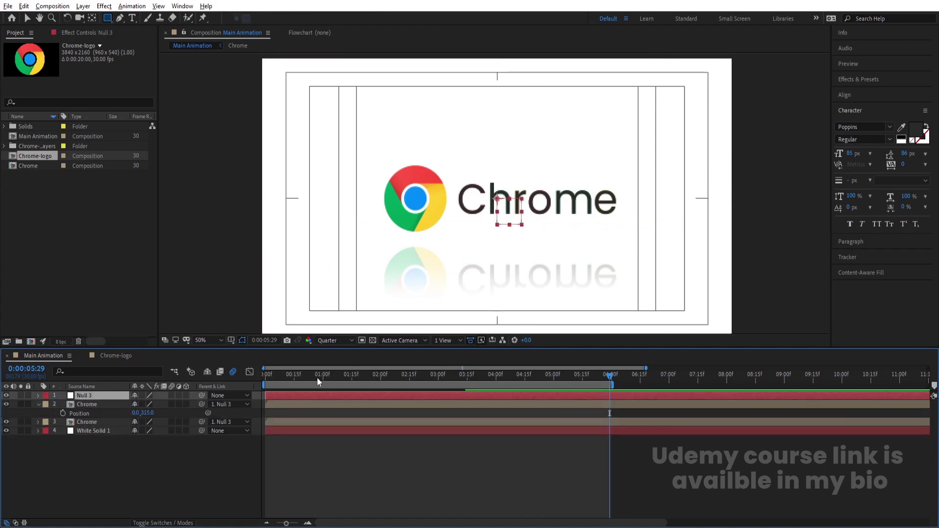
{"action": "left_click_drag", "start_coordinate": [317, 378], "coordinate": [207, 386]}
- Keyframe Null 3's scale from 100% at 0:00 to 90% at 6:01
{"action": "key", "text": "s"}
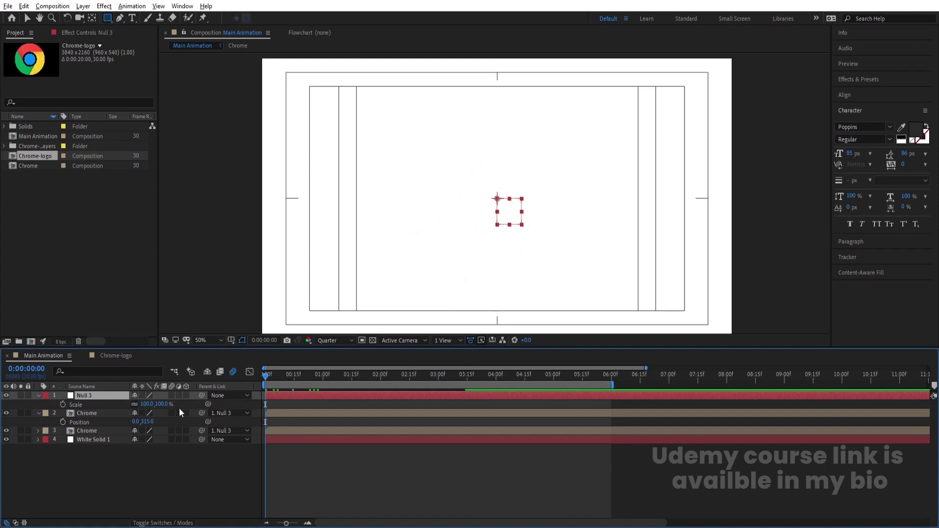
{"action": "left_click", "coordinate": [62, 405]}
{"action": "left_click_drag", "start_coordinate": [609, 380], "coordinate": [612, 380]}
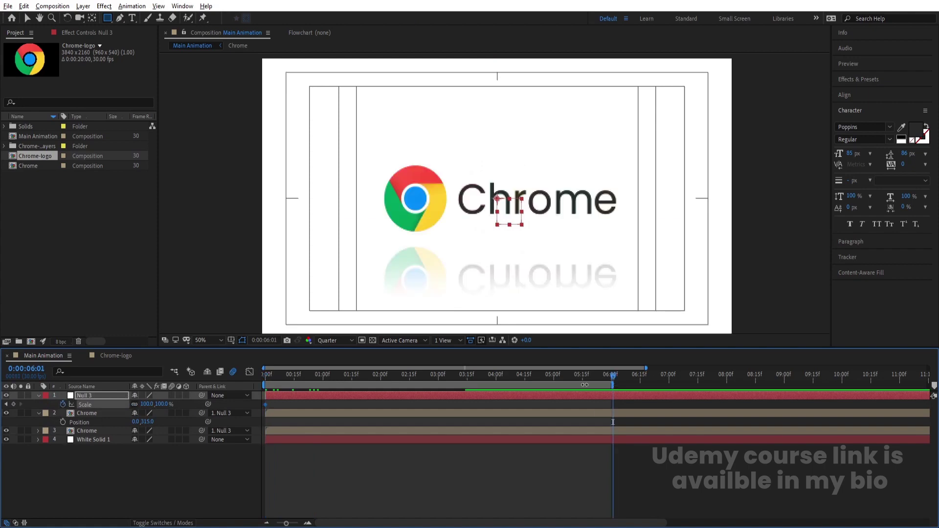
{"action": "left_click", "coordinate": [151, 404]}
{"action": "type", "text": "90"}
{"action": "key", "text": "Return"}
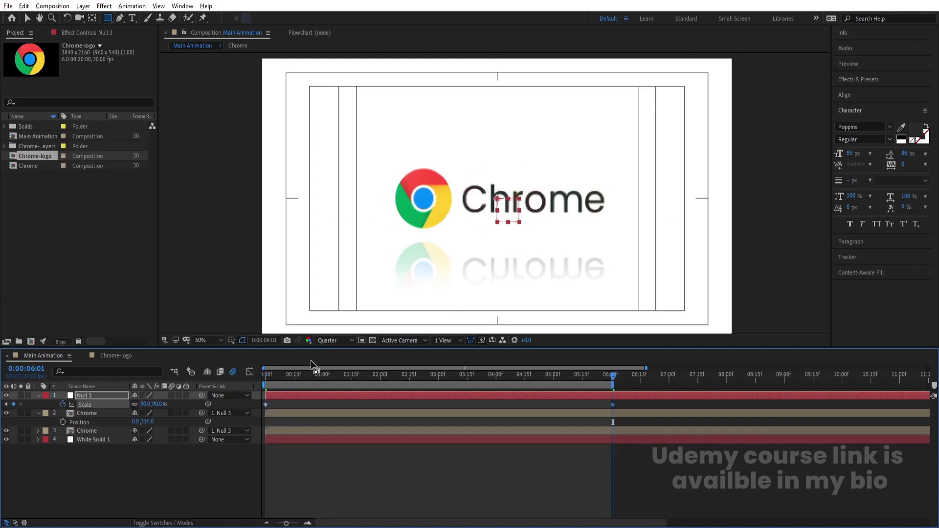
- Preview the slow zoom-out animation from the start
{"action": "key", "text": "Home"}
{"action": "key", "text": "space"}
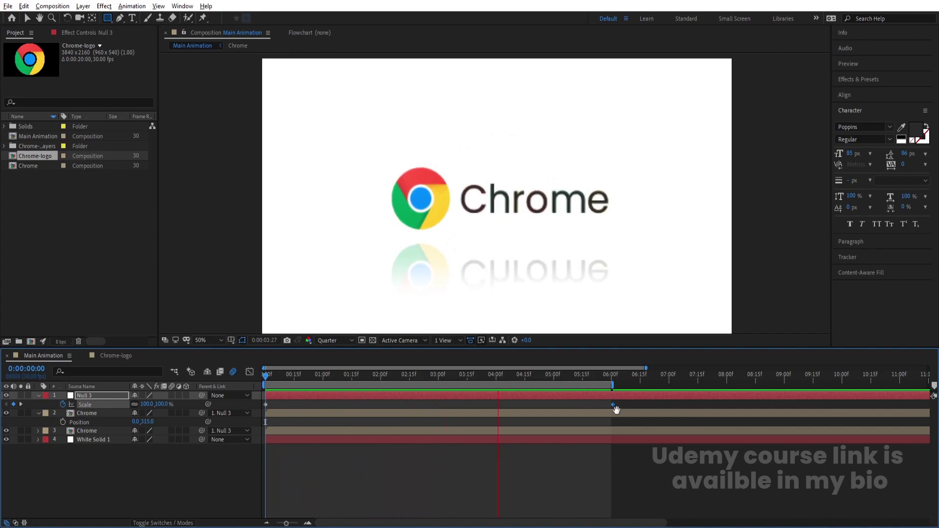
{"action": "key", "text": "space"}
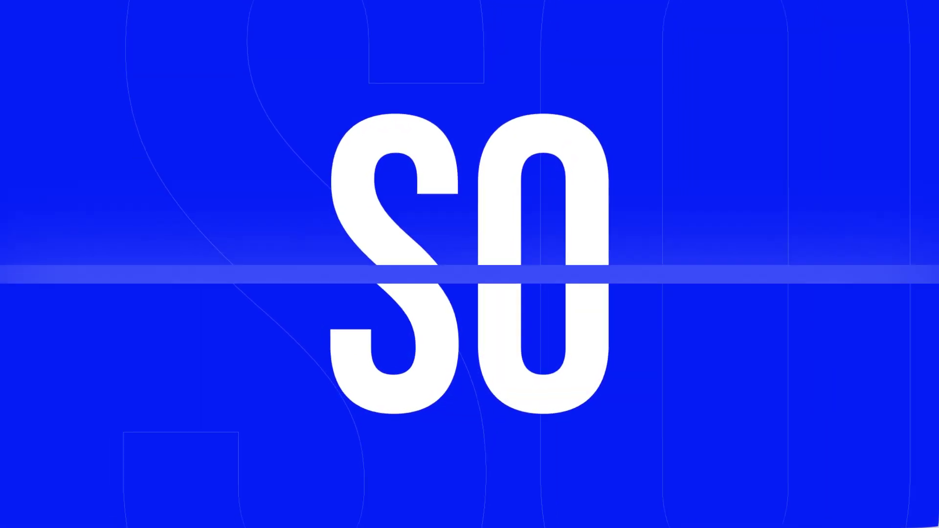